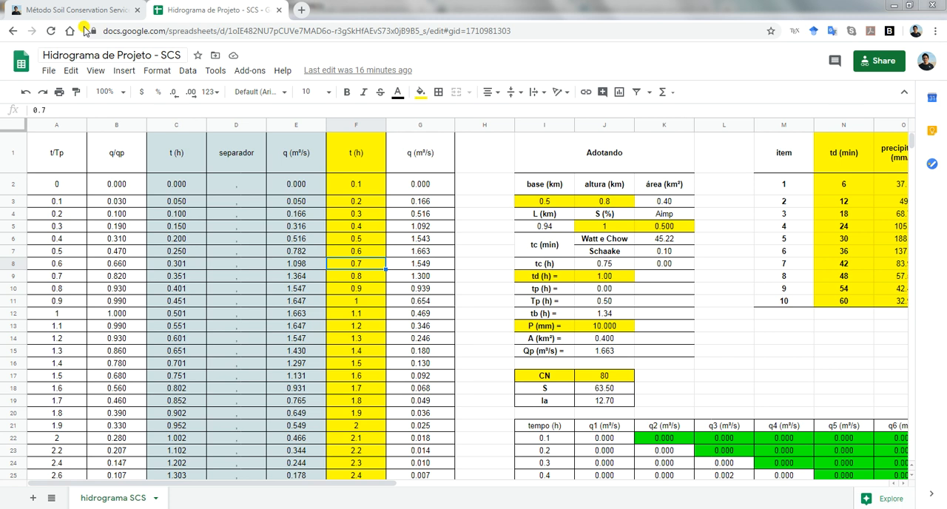
Switch to the Método Soil Conservation Service article and read section 1, Separação do escoamento, through Equations 1 to 3
click(65, 10)
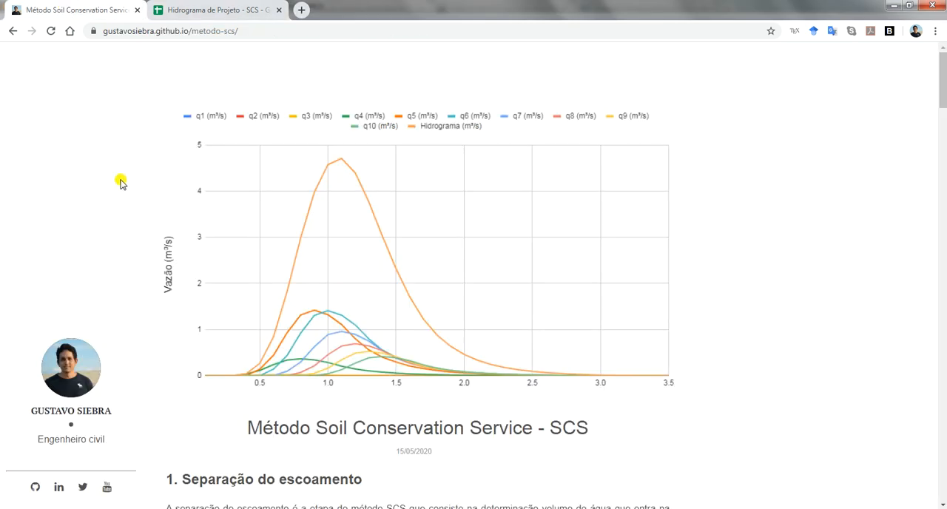
scroll(392, 308, down, 4)
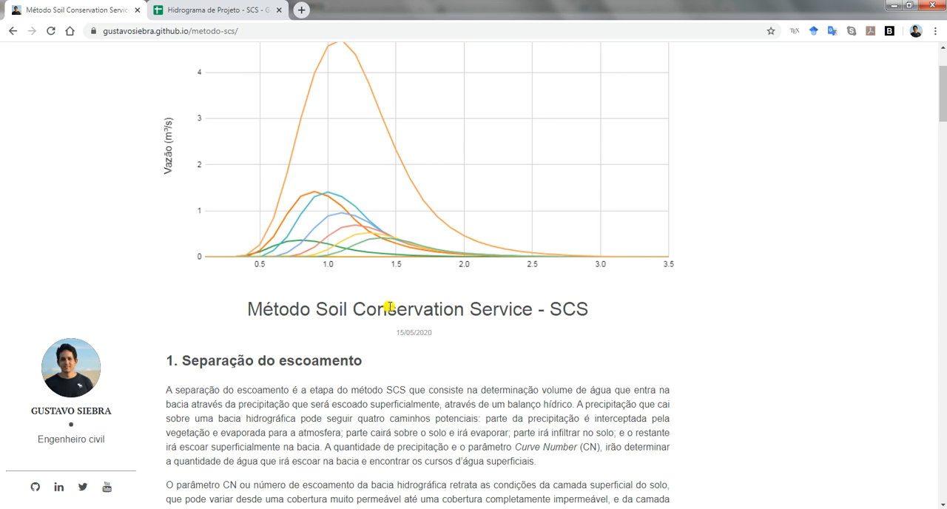
scroll(389, 311, down, 1)
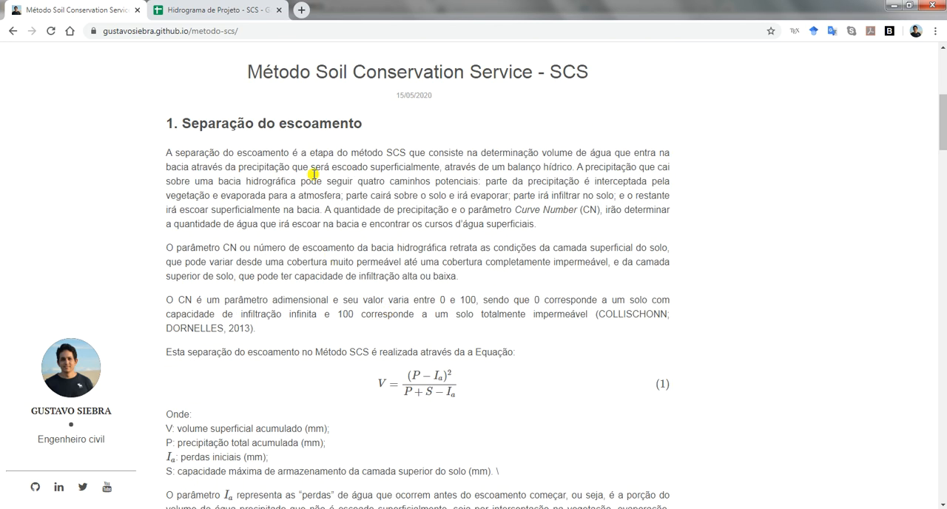
drag(182, 122, 367, 124)
scroll(355, 163, down, 1)
click(308, 327)
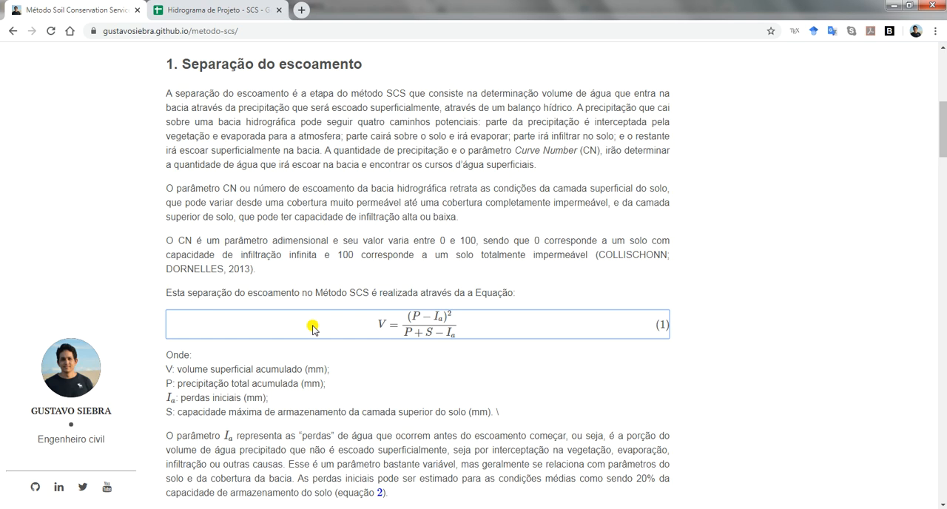
scroll(312, 330, down, 3)
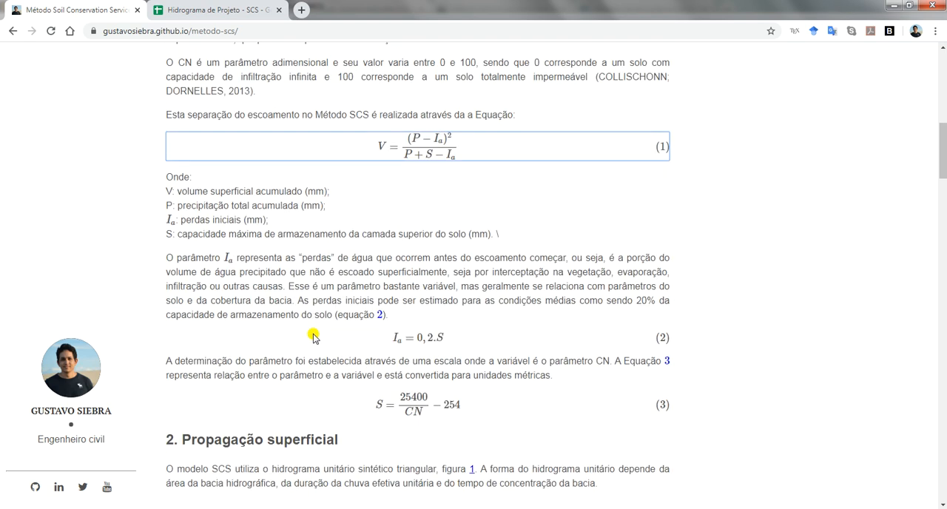
scroll(312, 337, down, 1)
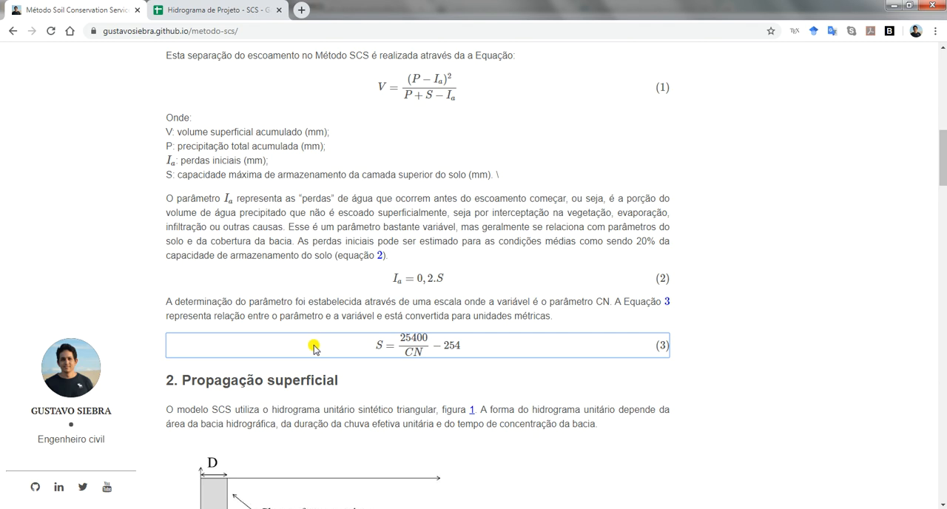
Return to the Hidrograma de Projeto spreadsheet and highlight the 50-year, 60-minute column and its td column in the HIETOGRAMAS table
click(208, 11)
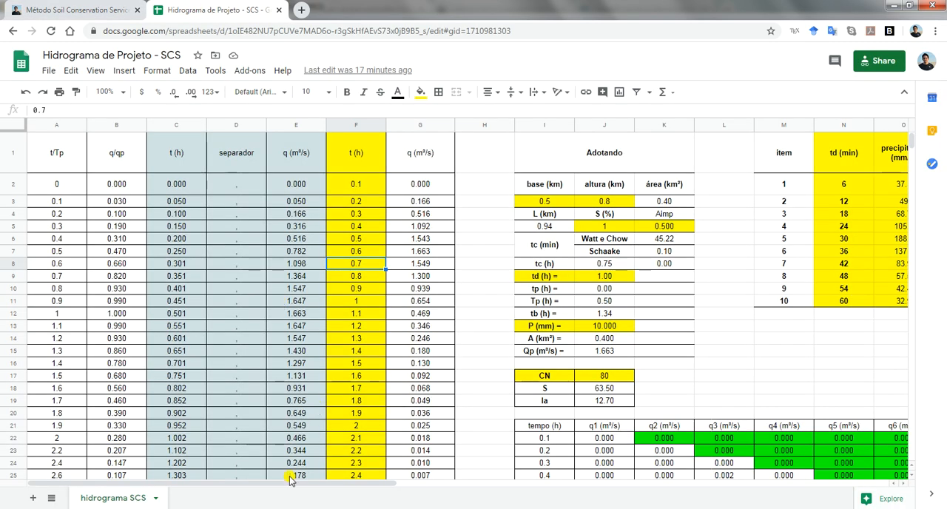
drag(288, 483, 777, 490)
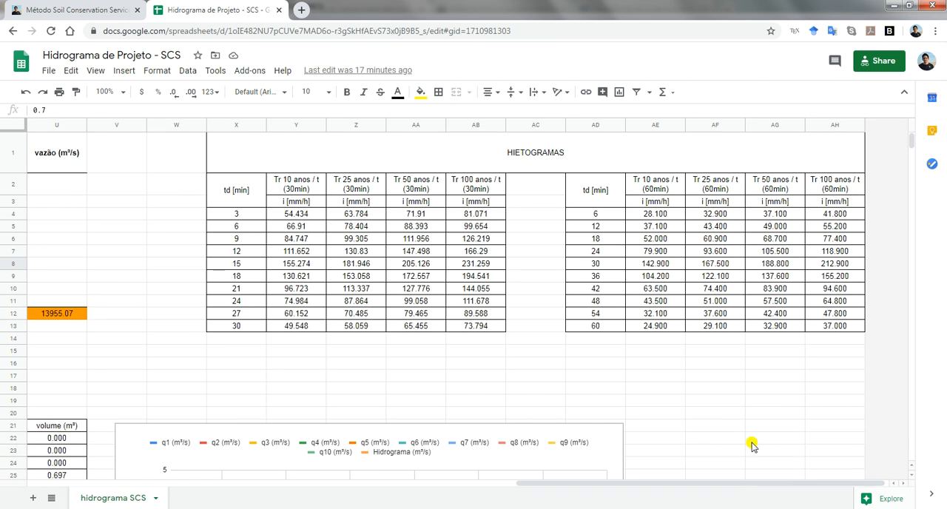
click(467, 155)
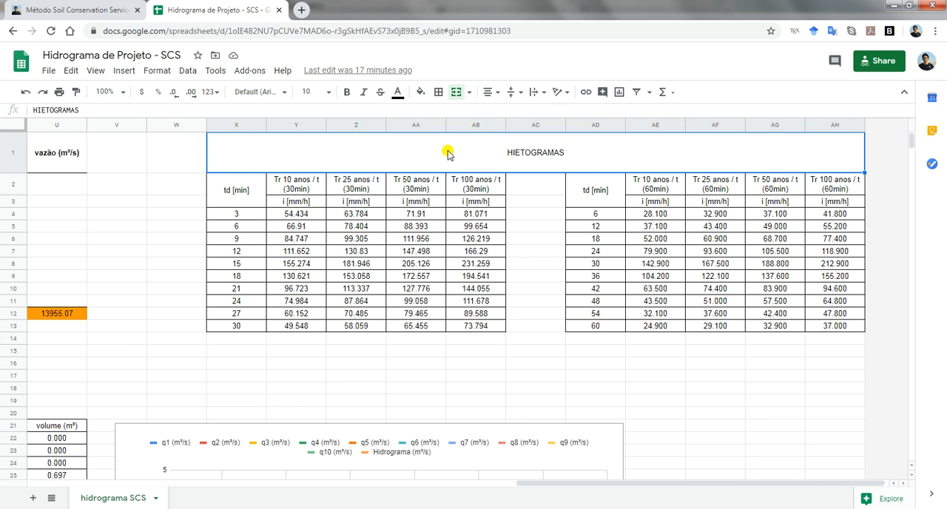
click(755, 186)
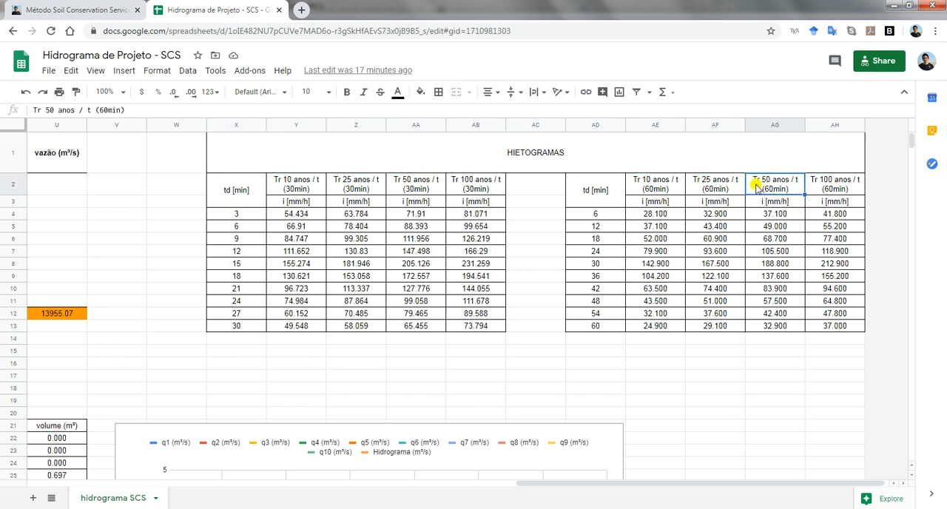
drag(757, 186, 760, 331)
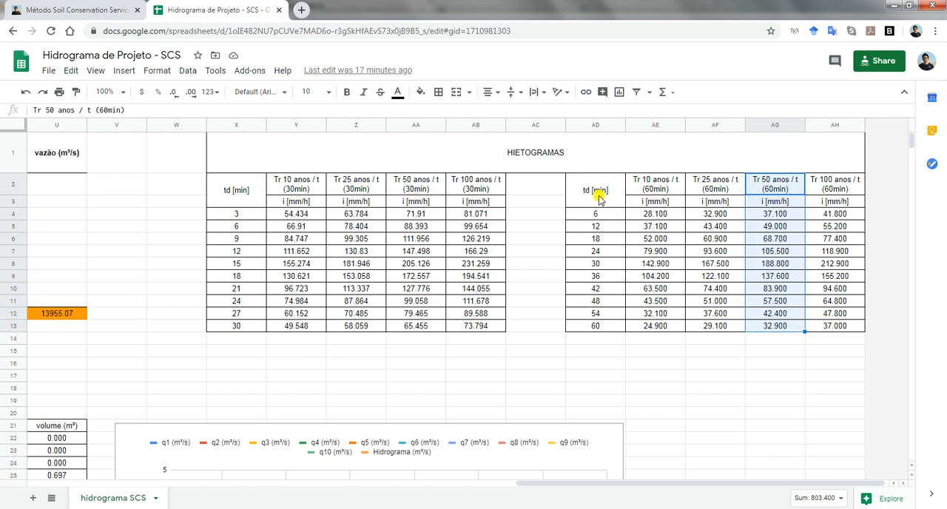
drag(600, 196, 601, 332)
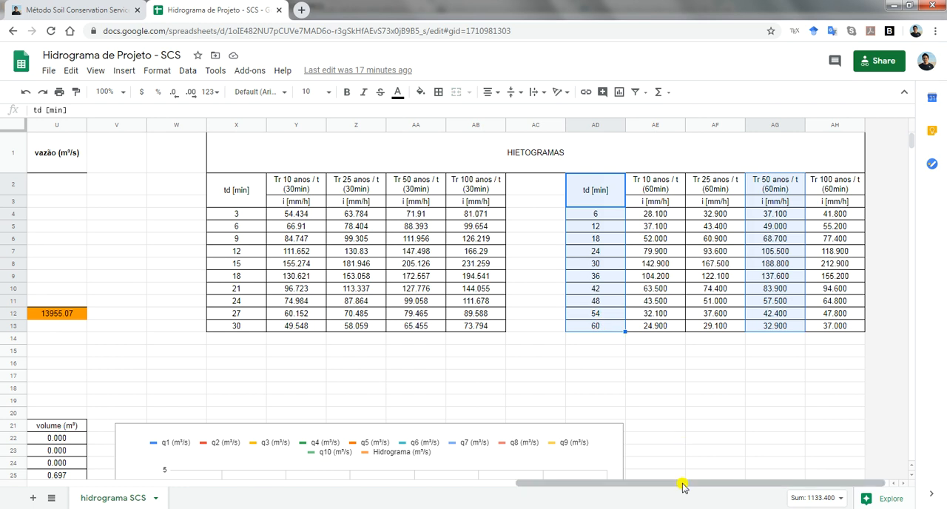
Examine the td (min) and precipitação (mm/h) input columns, plus the calculated columns from td (h) to vazão
drag(683, 484, 425, 473)
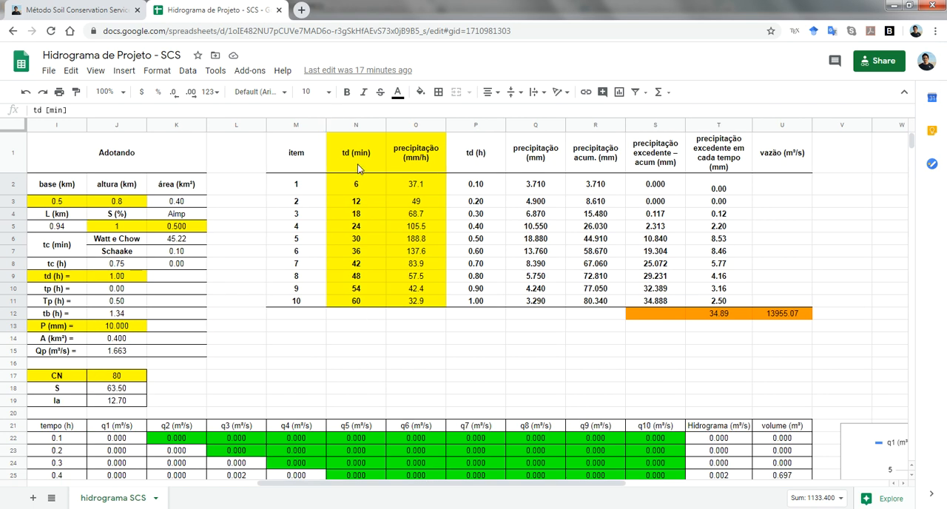
drag(356, 160, 424, 298)
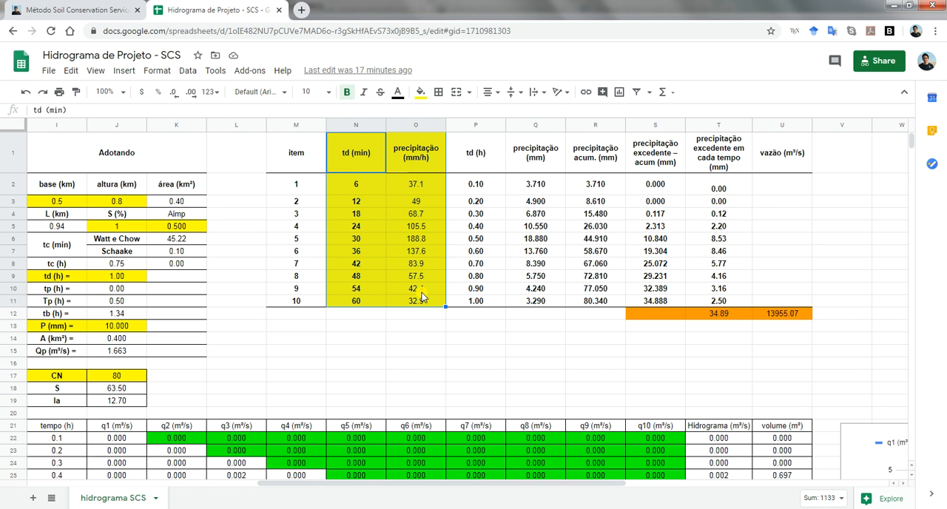
drag(490, 154, 773, 318)
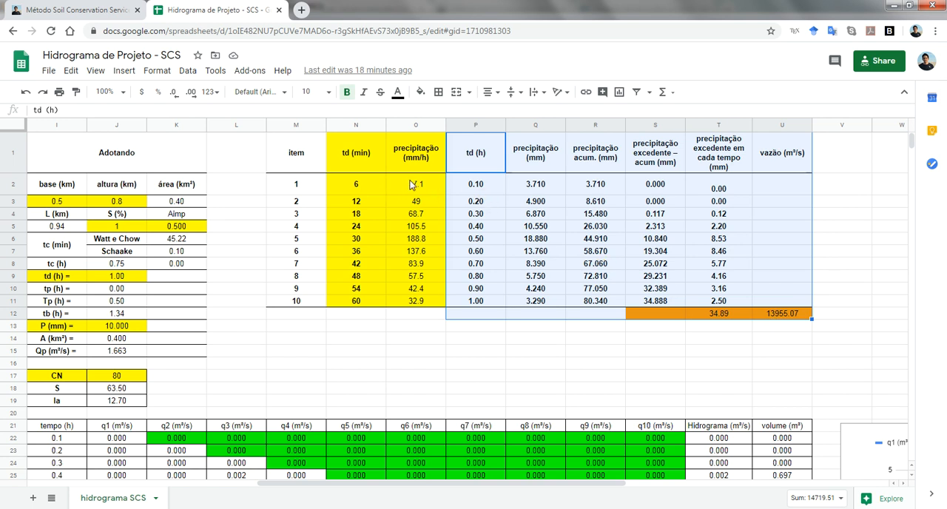
Inspect the formulas for td (h), precipitação (mm) and precipitação acum. in cells P2, Q2, R2 and R3
click(481, 188)
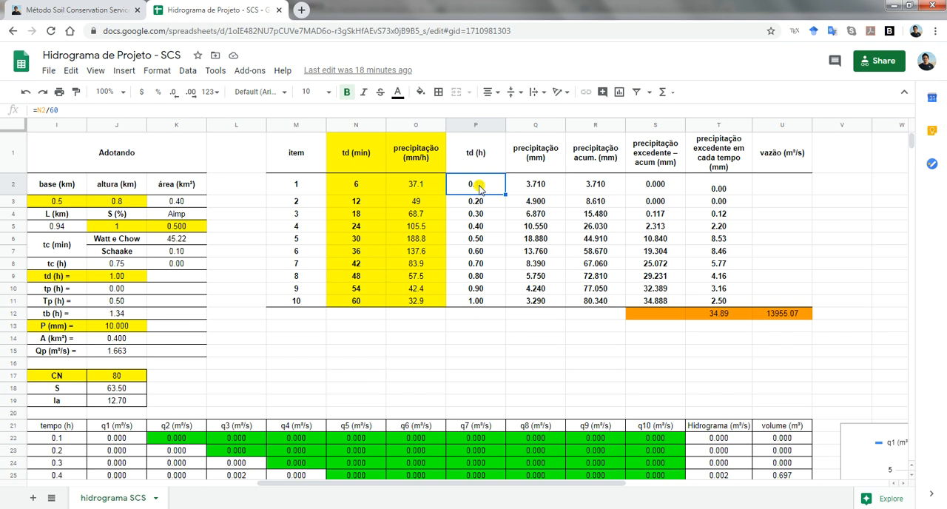
click(535, 187)
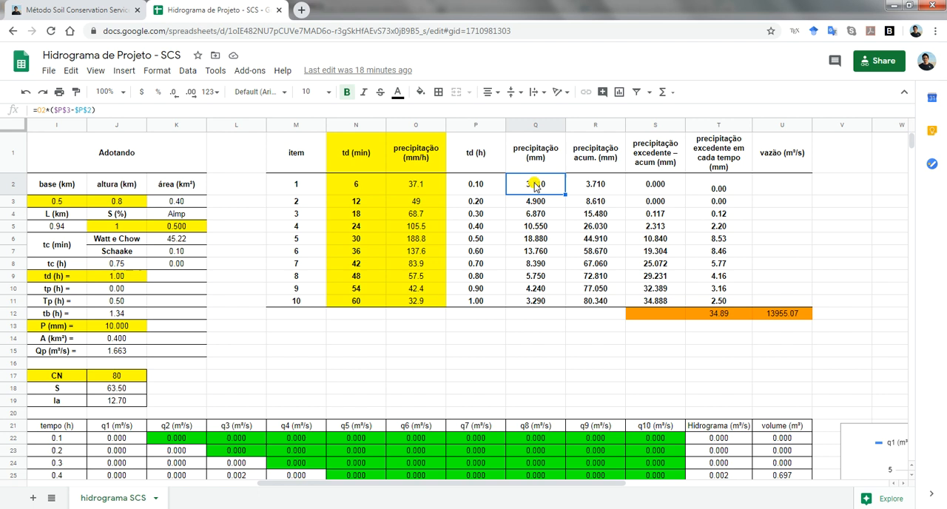
click(603, 182)
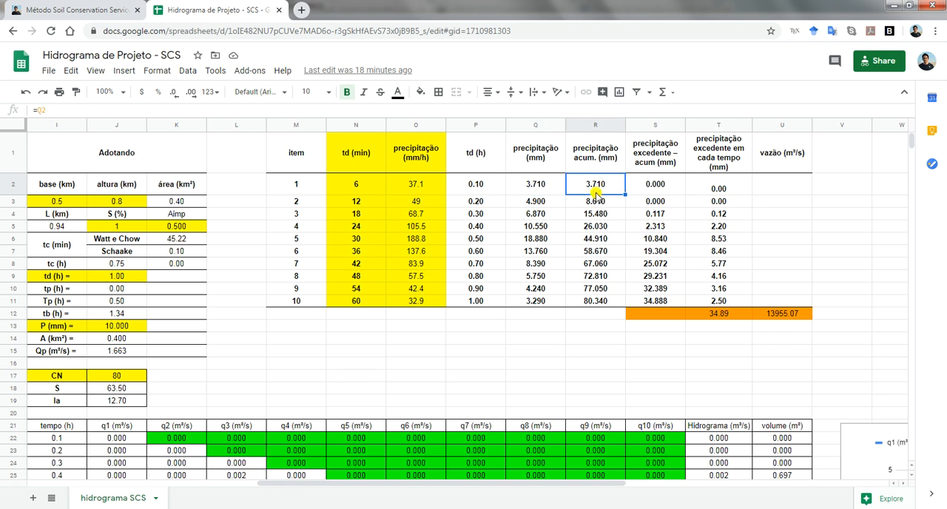
click(596, 198)
double_click(597, 196)
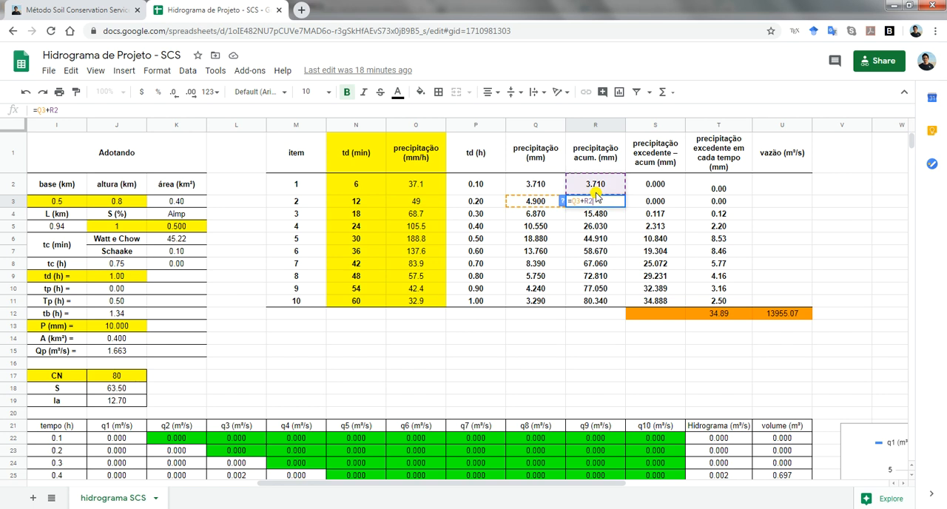
key(Return)
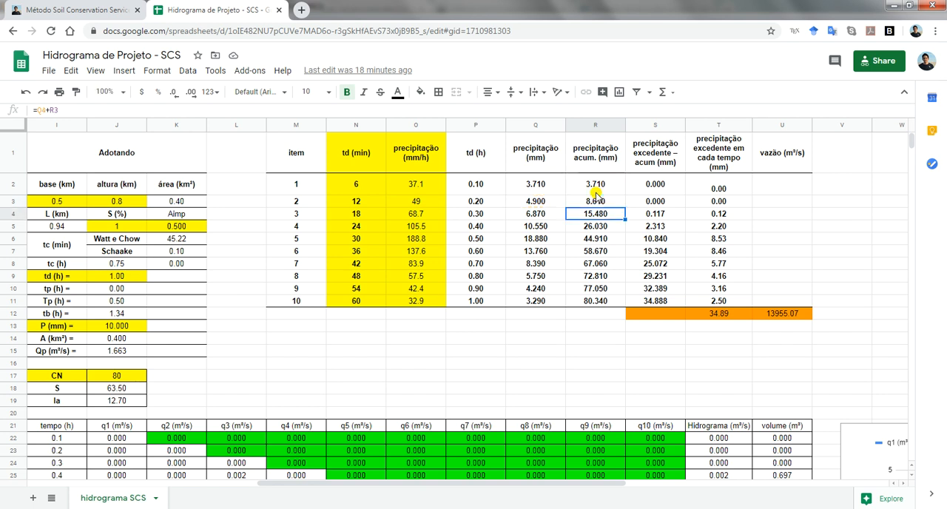
Compare the accumulated excess precipitation formula in cell S2 with Equation 1 in the SCS method article
key(Right)
key(Up)
key(Up)
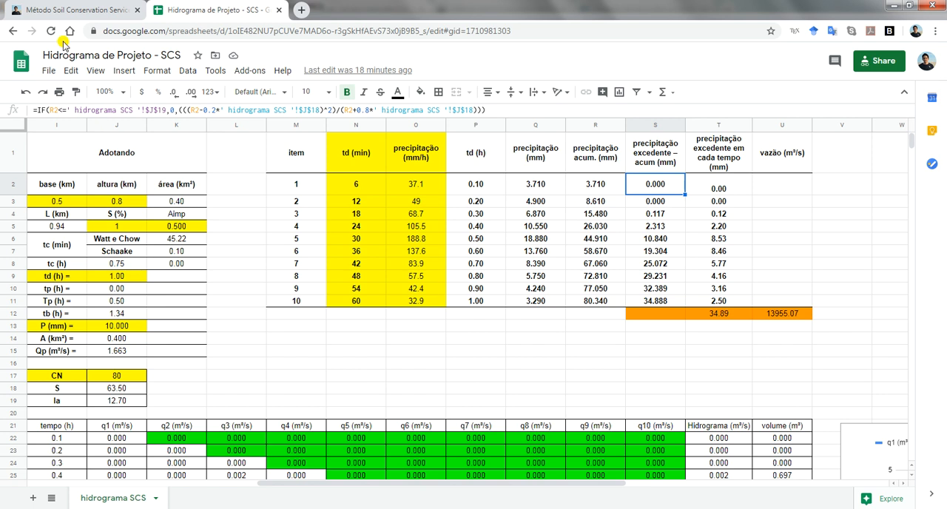
click(72, 11)
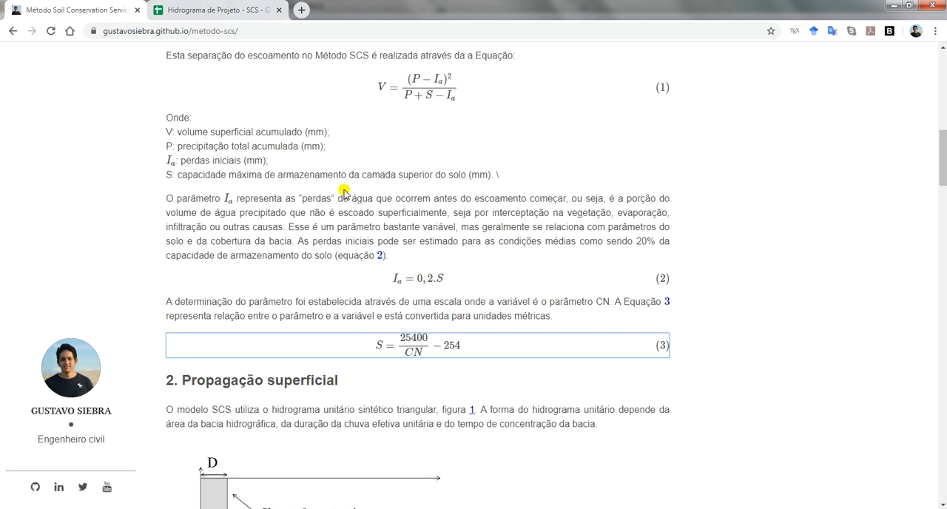
click(340, 87)
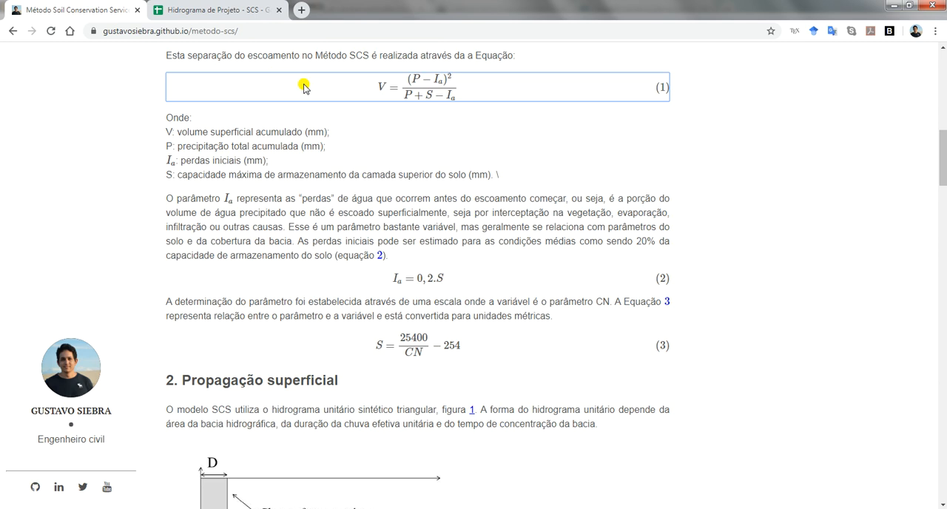
Compare the spreadsheet's S formula in J18 with the article's Equation 3, and inspect the Ia formula in J19
click(229, 10)
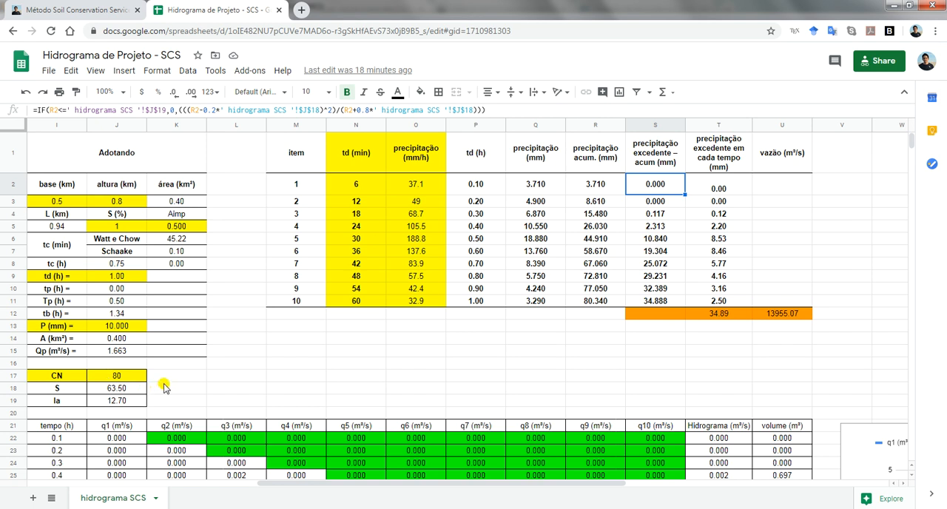
click(125, 393)
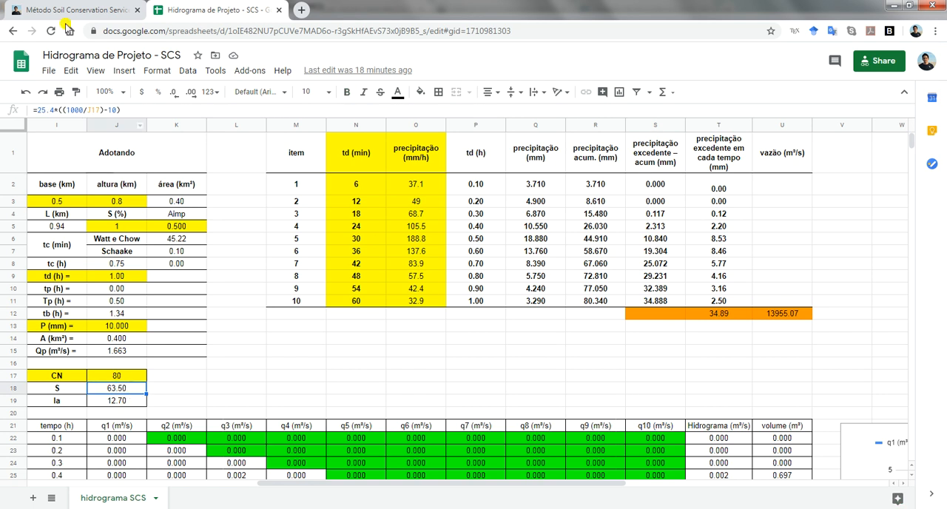
click(66, 14)
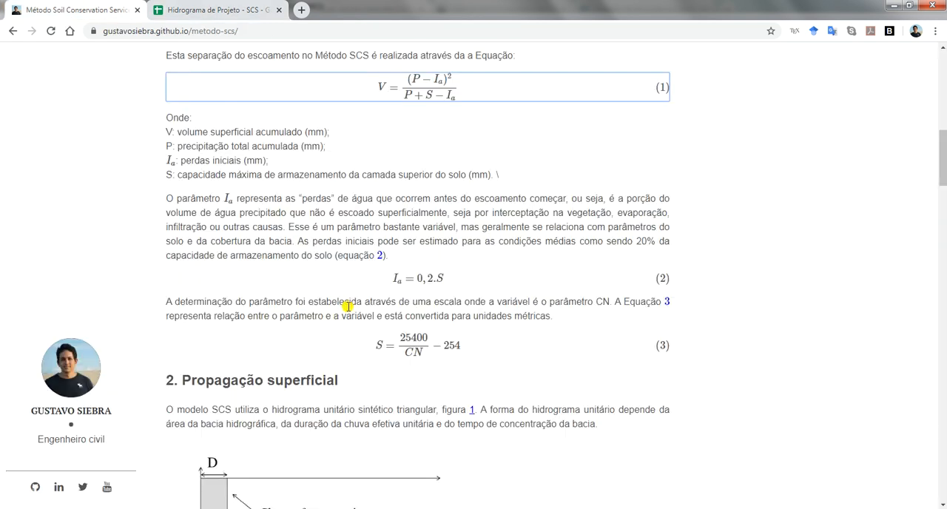
click(327, 348)
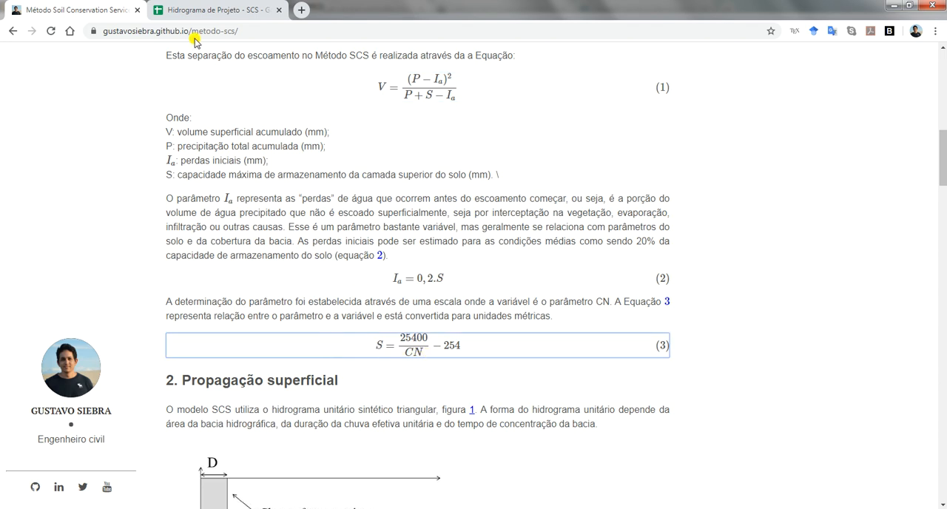
click(204, 9)
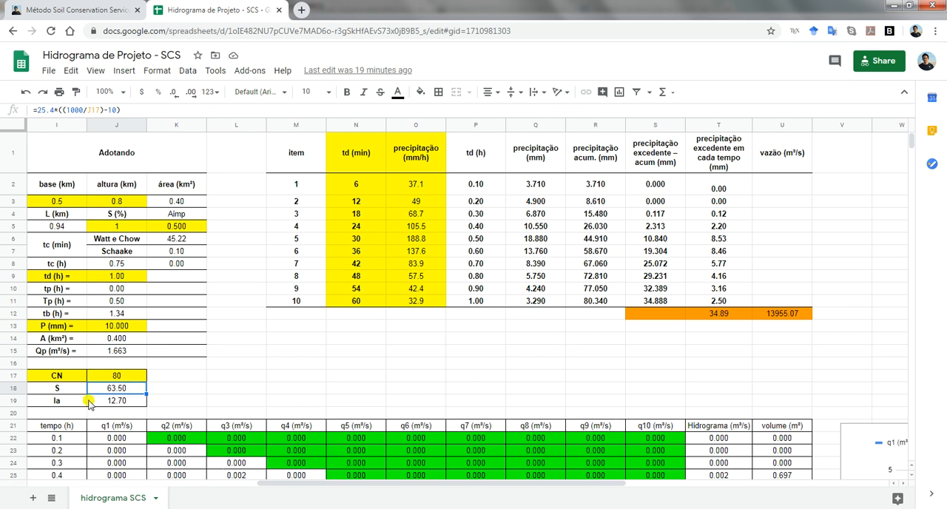
click(109, 404)
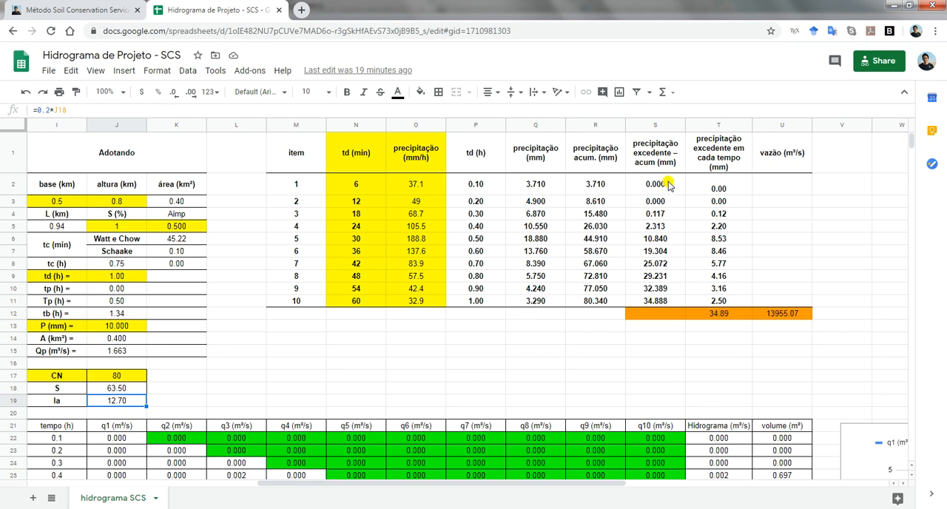
Compare the accumulated precipitation in R2, R3 and R4 with Ia in J19, checking the excess precipitation formulas in S2 to S4
click(602, 187)
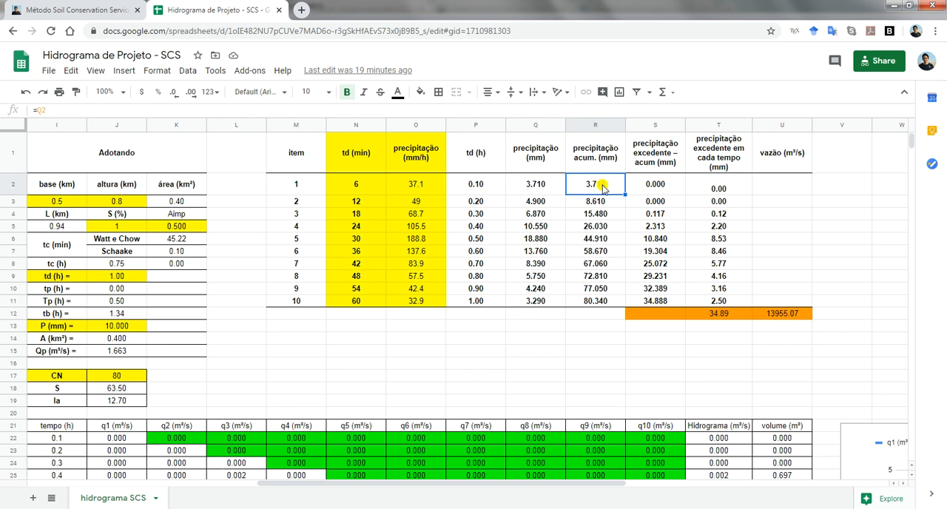
click(135, 402)
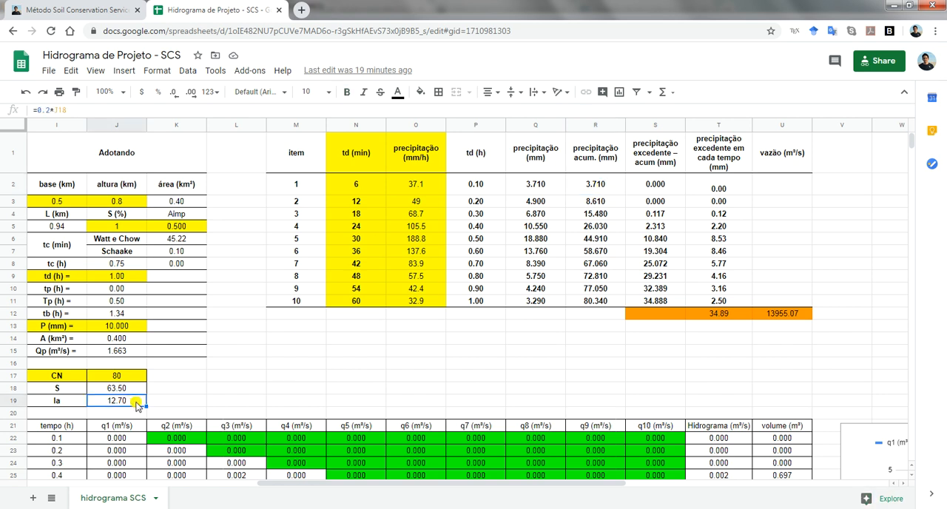
click(642, 182)
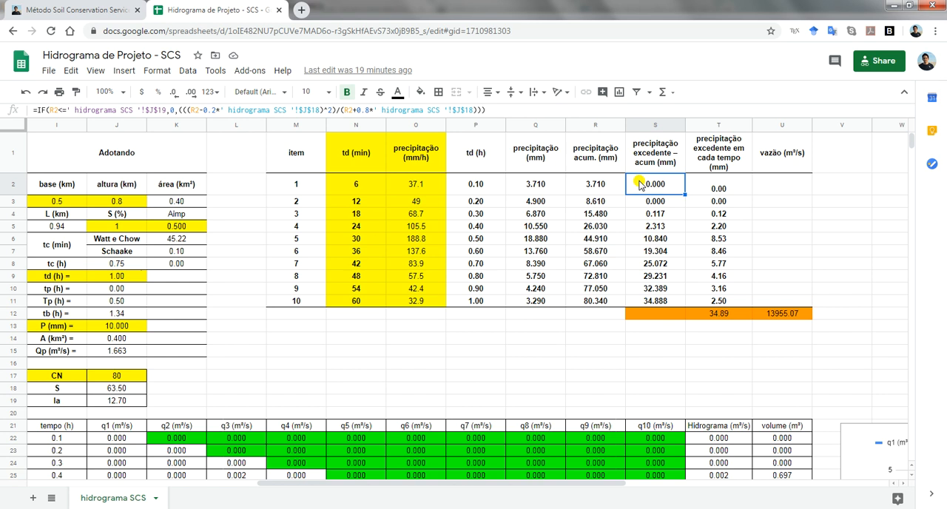
click(608, 204)
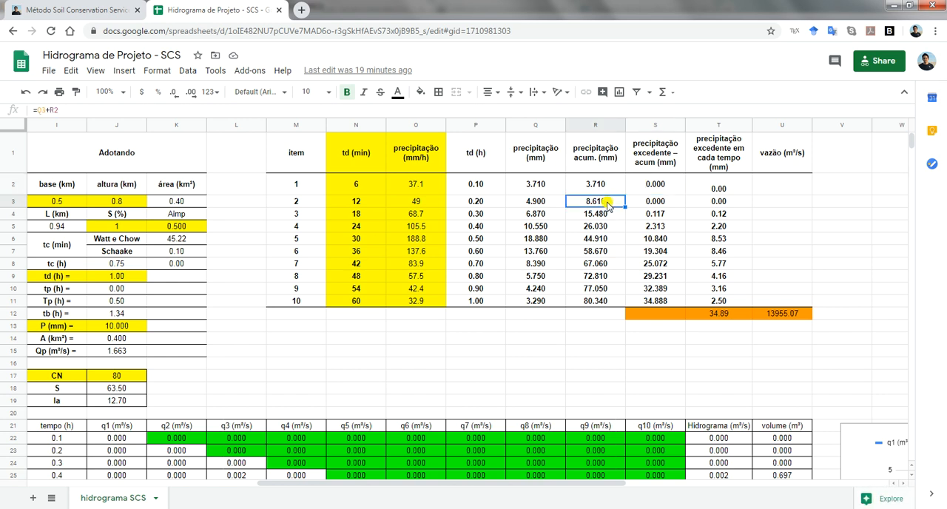
click(118, 400)
click(654, 201)
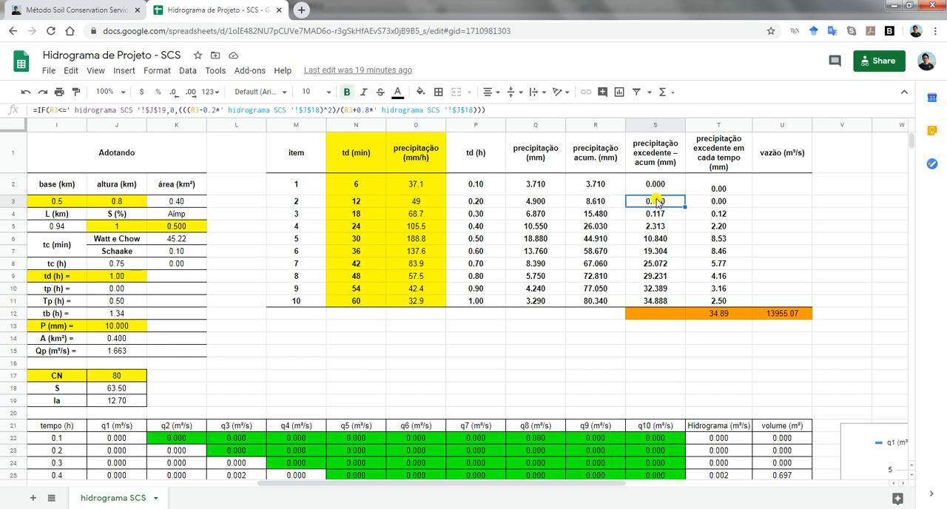
click(607, 213)
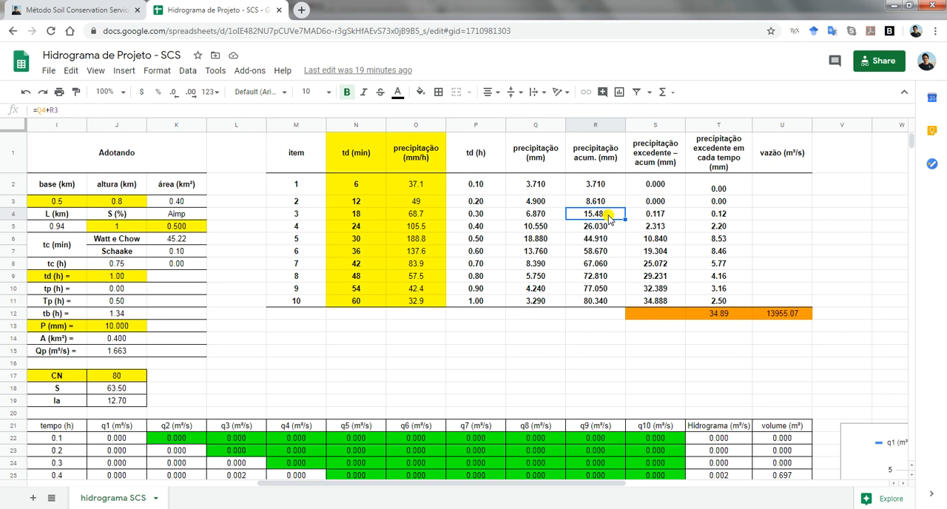
click(120, 404)
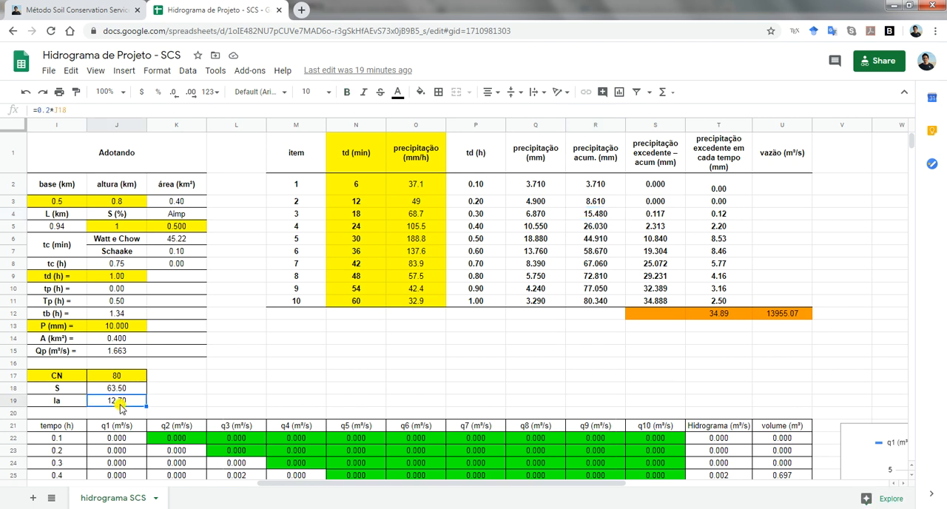
click(662, 215)
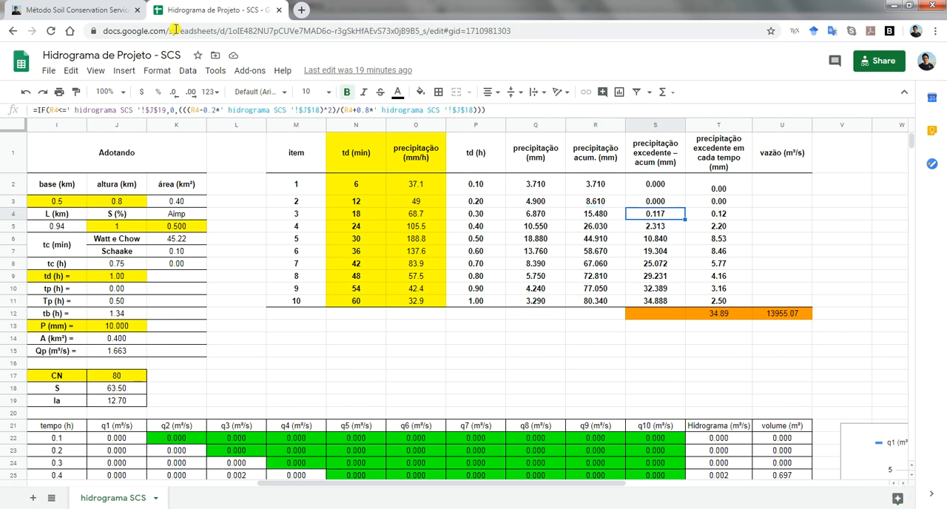
Revisit Equation 1 in the SCS method article and compare it with the accumulated excess precipitation formulas down to S11
click(85, 8)
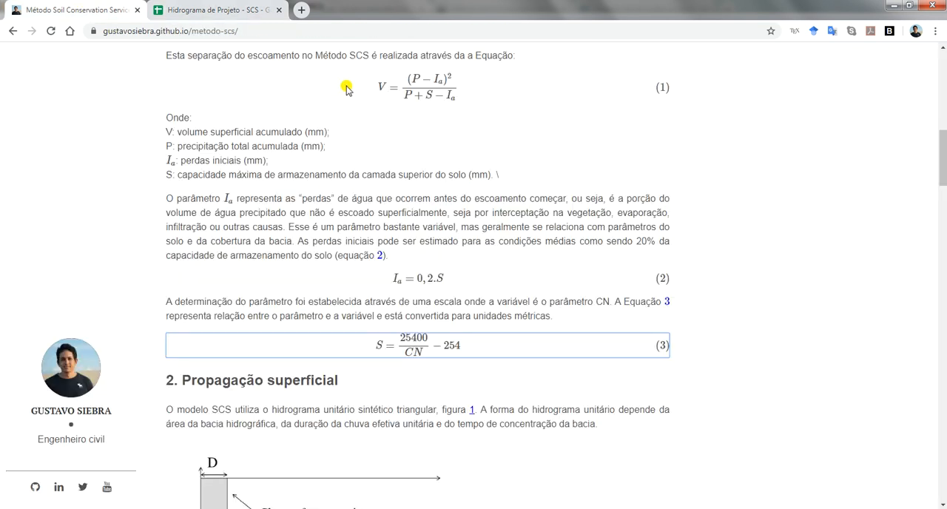
click(215, 10)
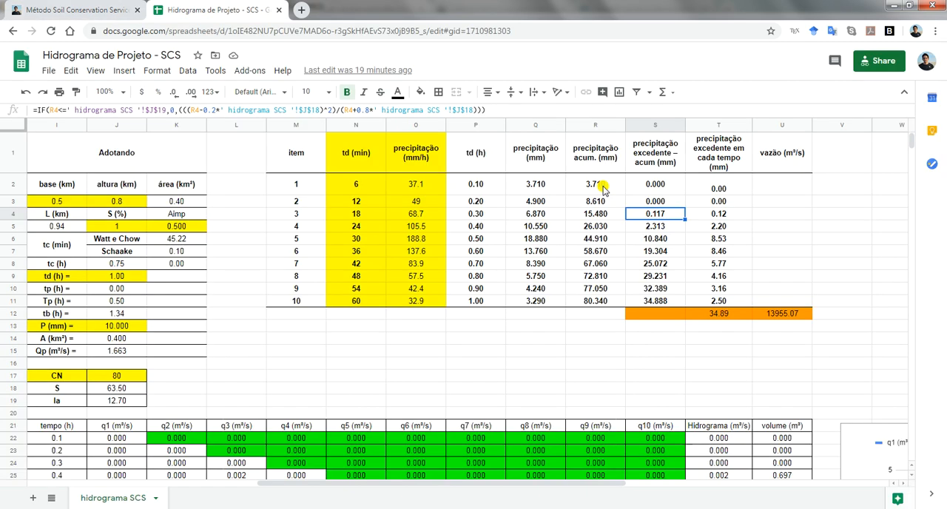
click(662, 226)
click(664, 302)
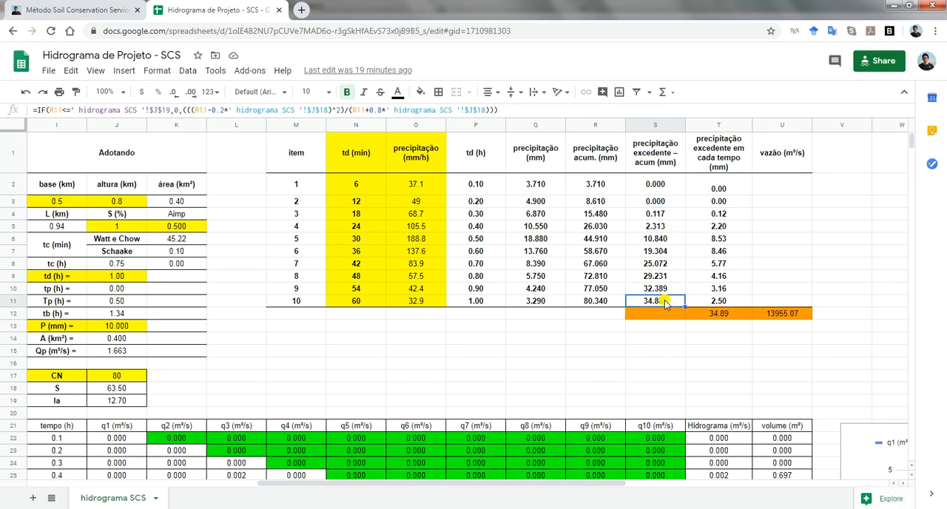
Inspect the formulas for excess precipitation in each time interval in cells T2 and T3, leaving them unmodified
click(719, 190)
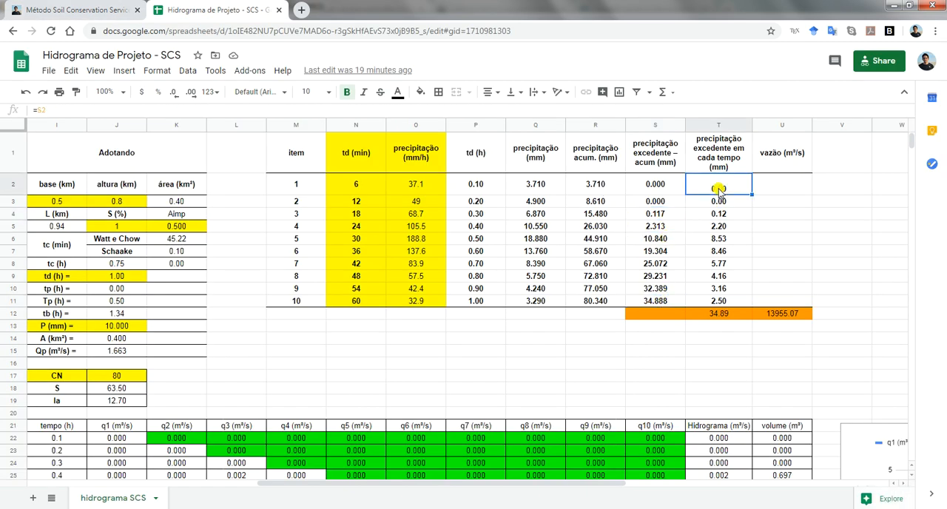
double_click(719, 190)
key(Return)
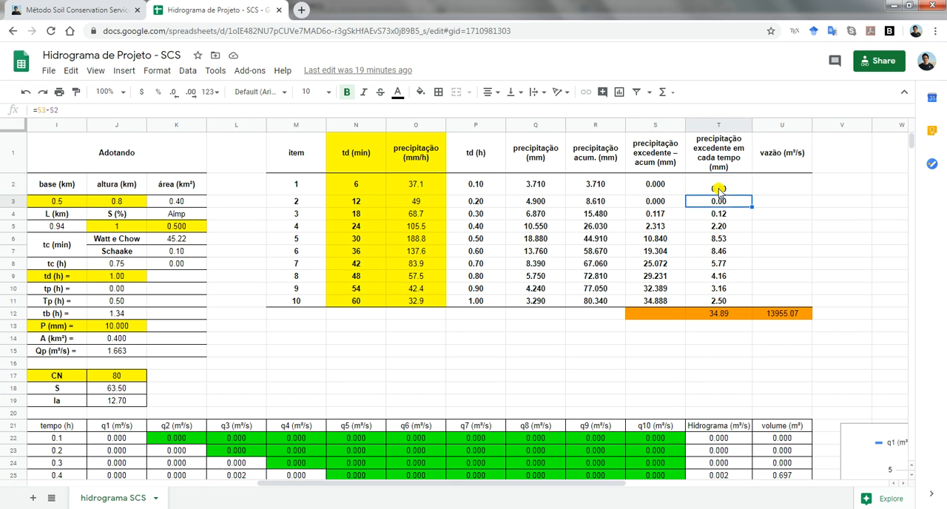
key(F2)
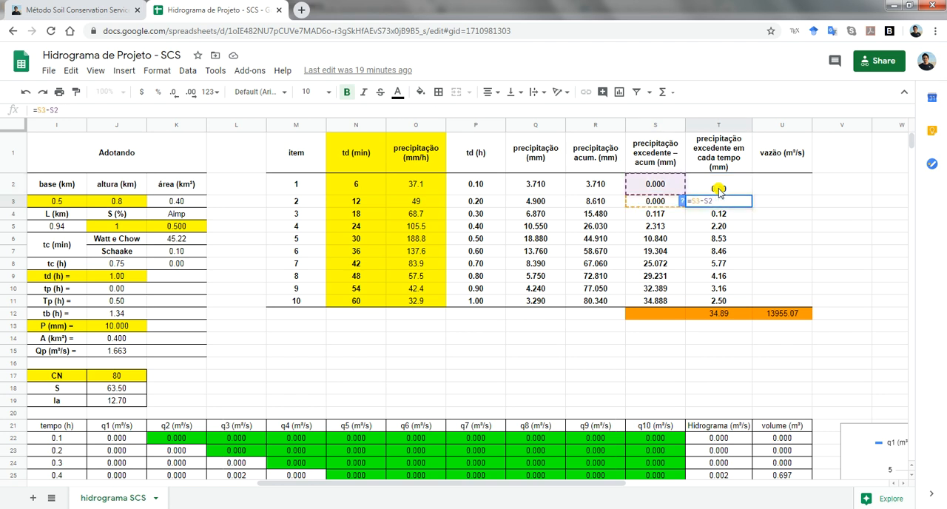
key(Escape)
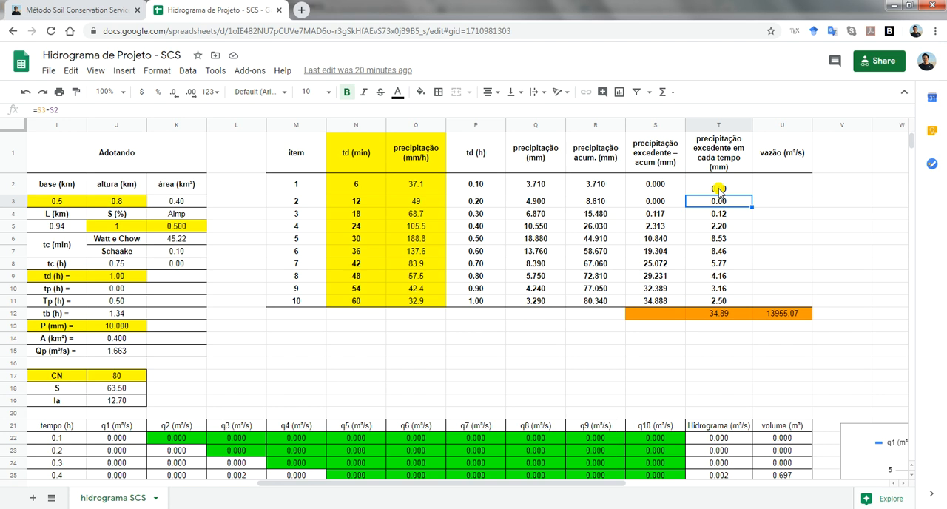
Inspect the total excess precipitation formula in T12 and the range it sums
key(Down)
key(Down)
key(Down)
key(Down)
key(Down)
key(Down)
key(Down)
key(Down)
key(Down)
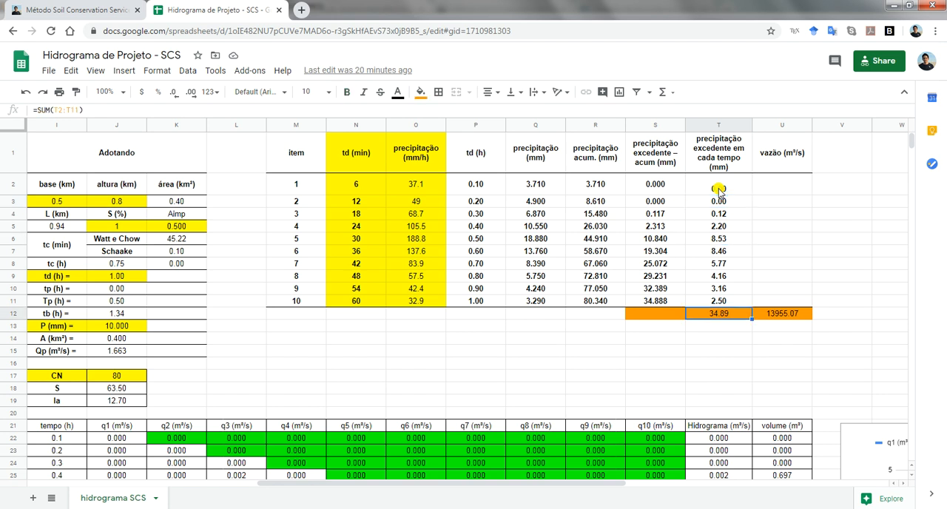
key(F2)
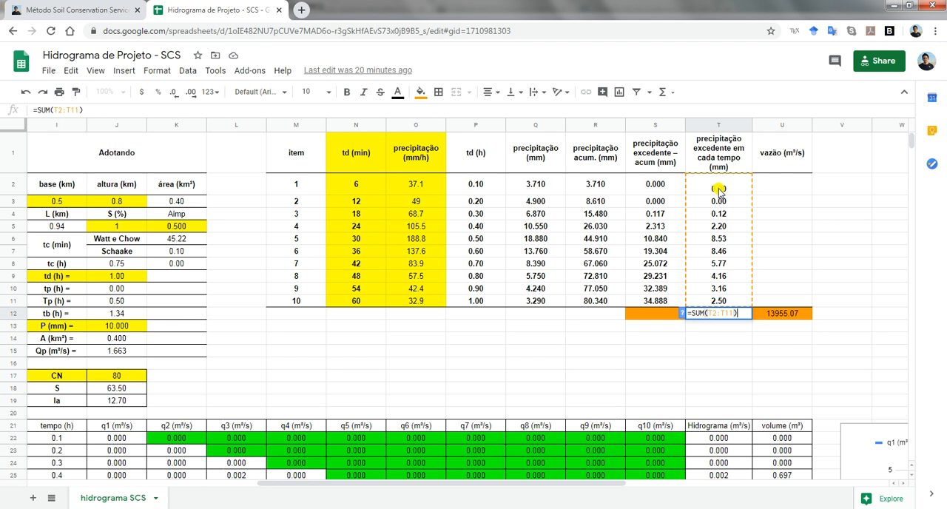
key(Escape)
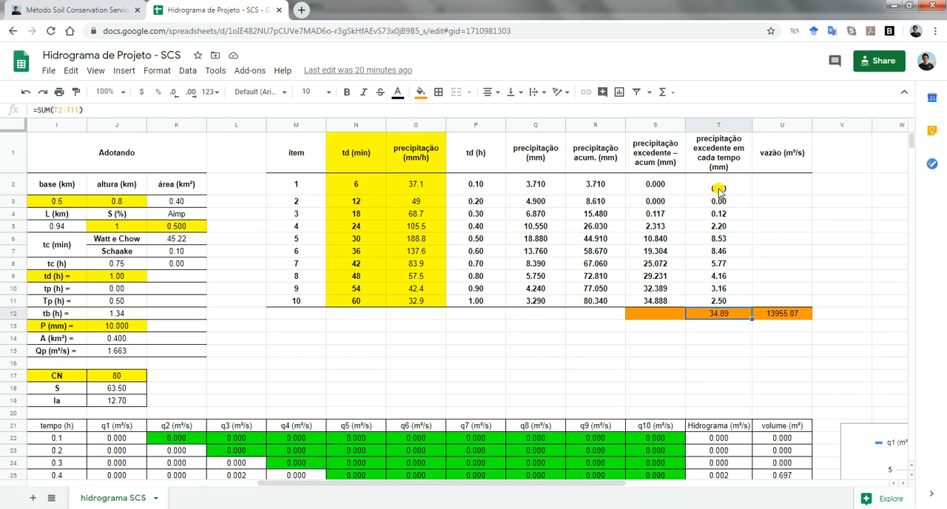
Examine how the formula in U12 combines the excess precipitation total in T12 with the basin area in J14
key(Right)
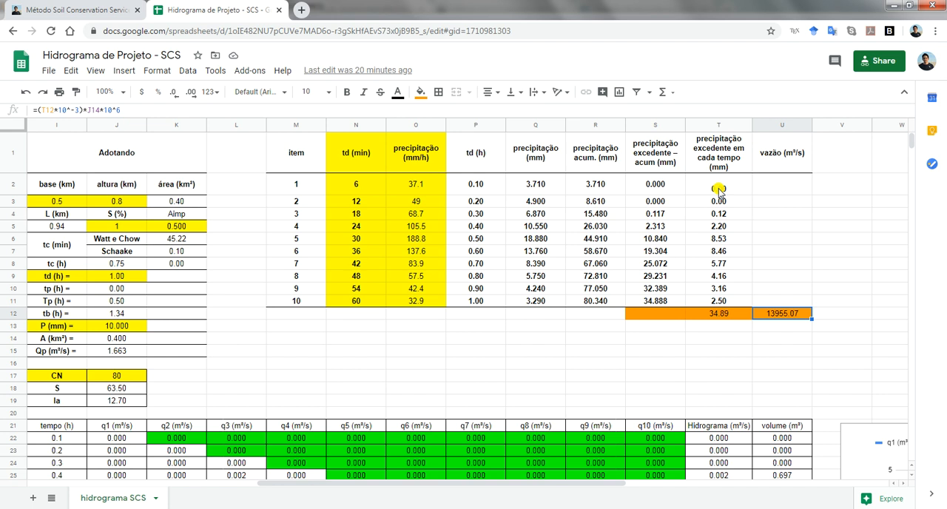
key(Left)
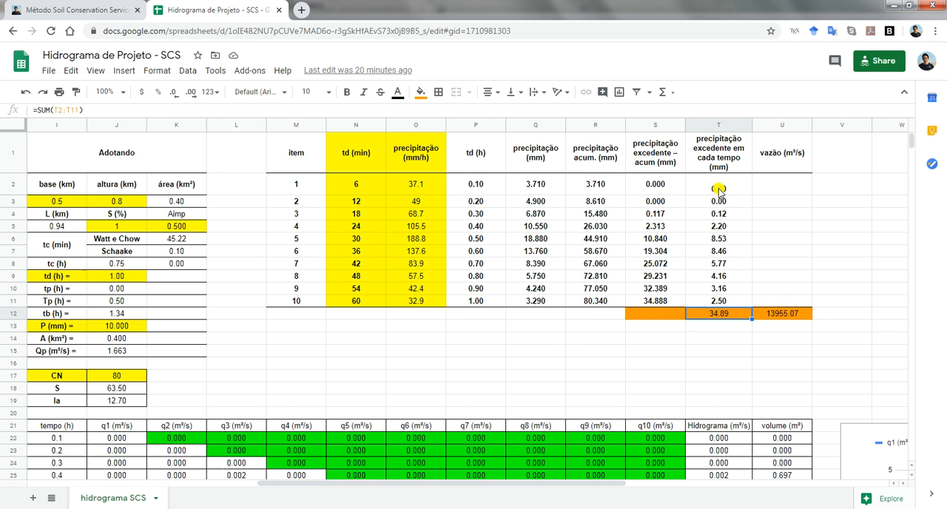
click(109, 342)
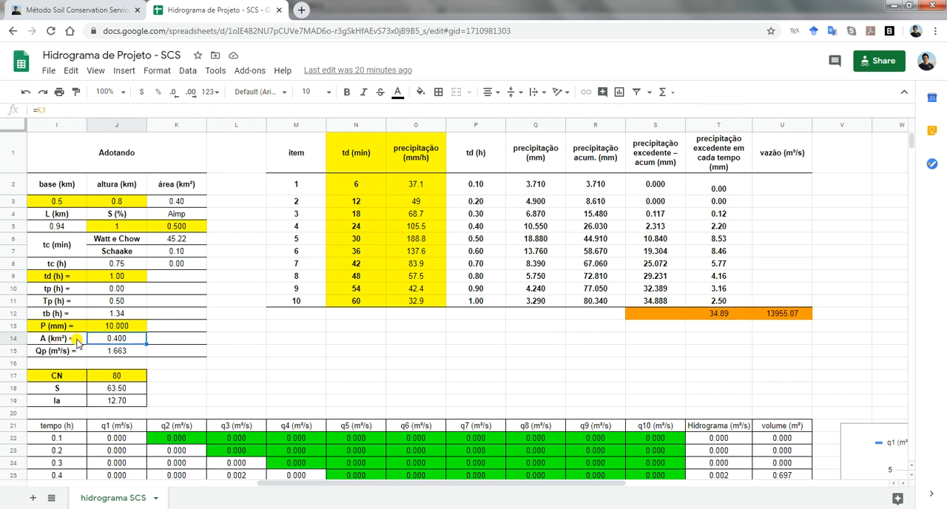
click(810, 314)
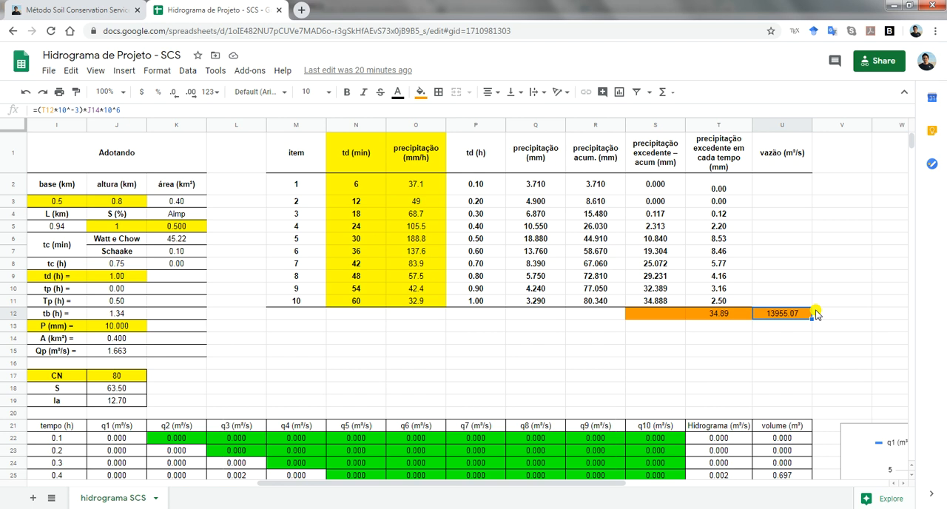
Review the basin's base and altura inputs in the Adotando table and inspect the área formula in K3
drag(416, 481, 174, 486)
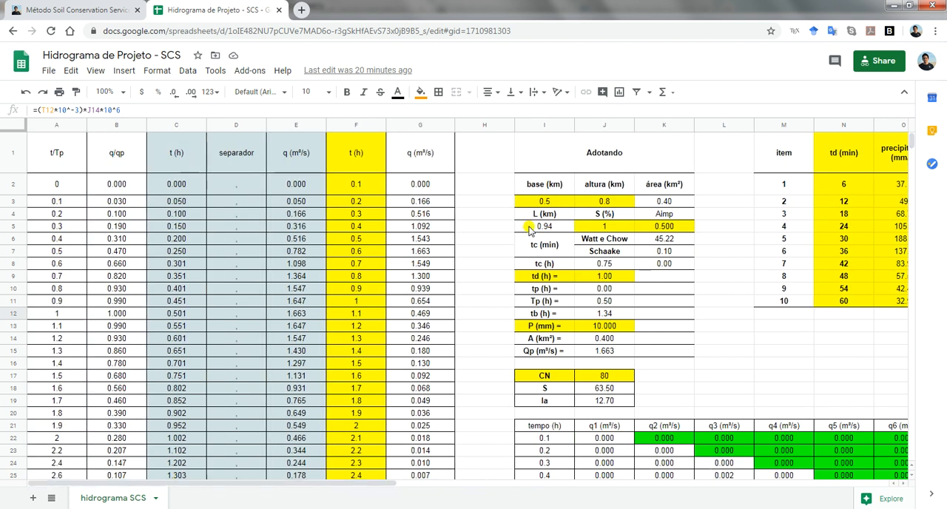
click(564, 156)
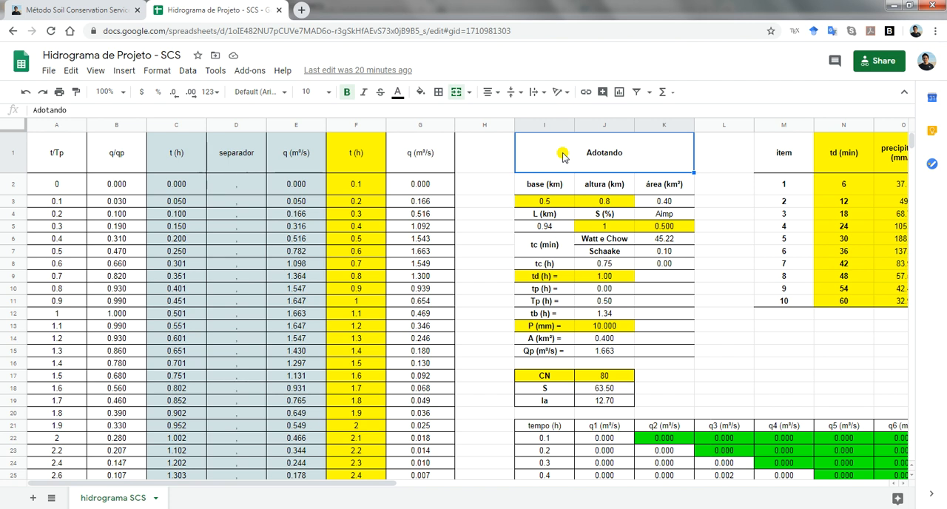
click(551, 202)
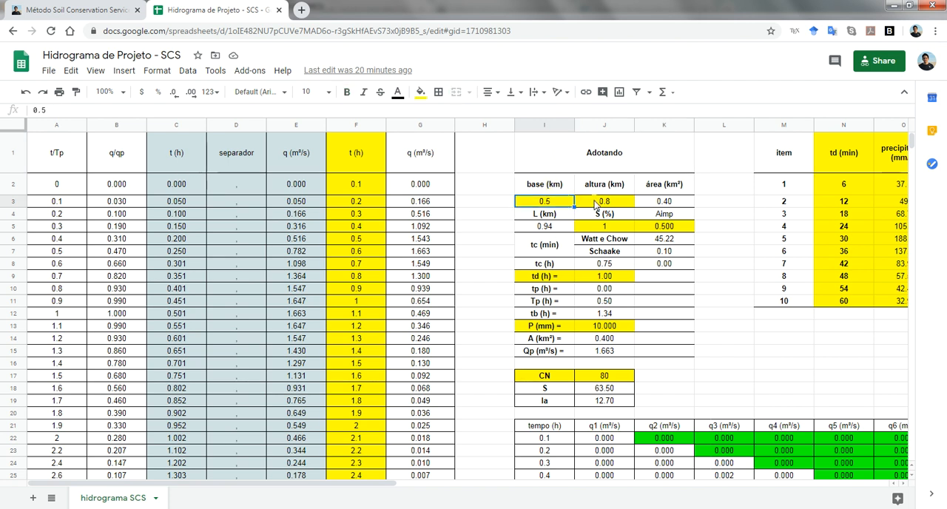
click(596, 205)
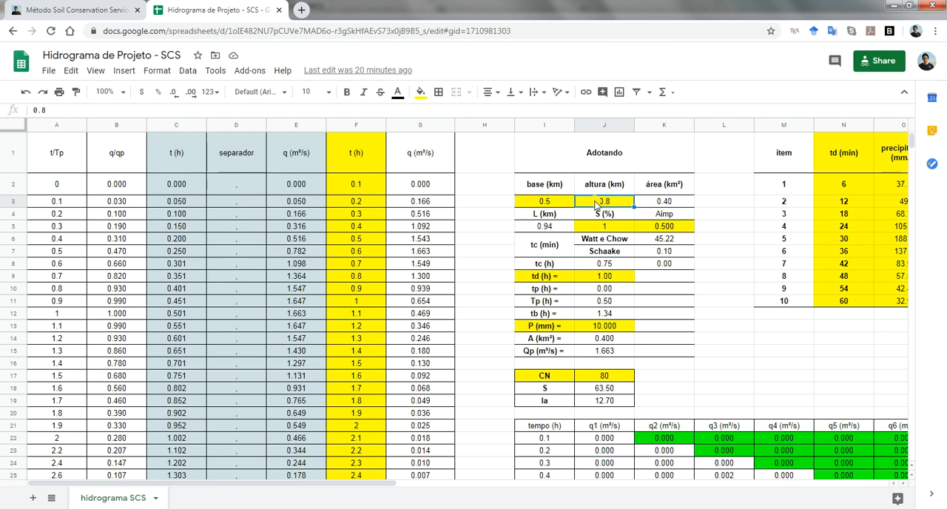
click(658, 205)
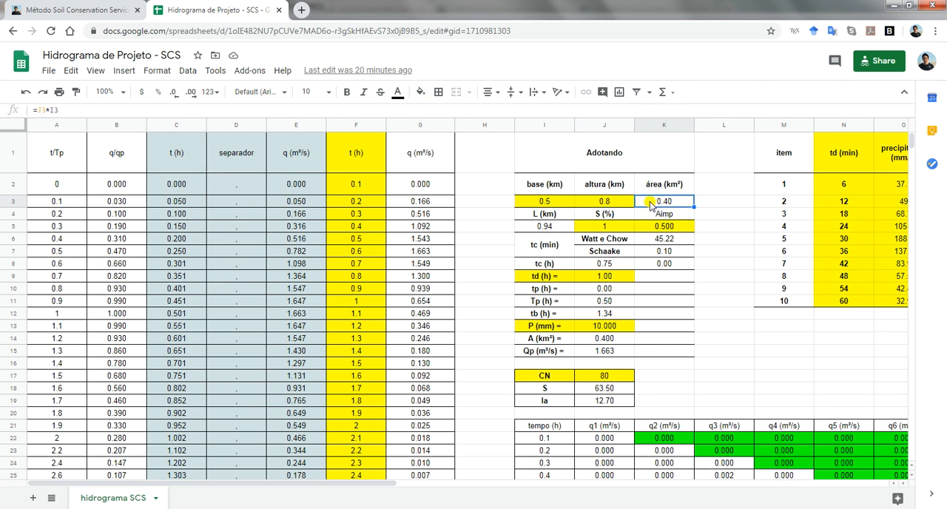
click(548, 207)
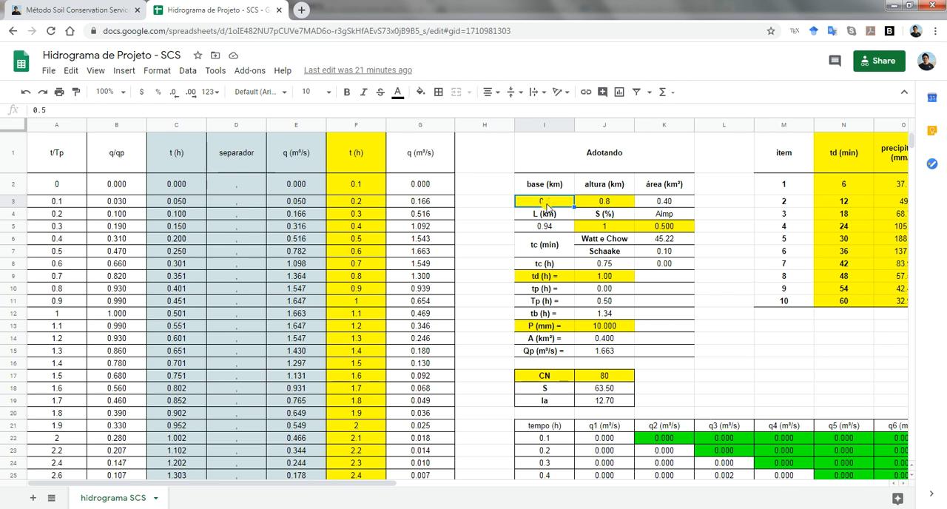
click(601, 205)
Inspect the L (km) formula in I5 and review the S (%) and Aimp inputs in J5 and K5
click(605, 232)
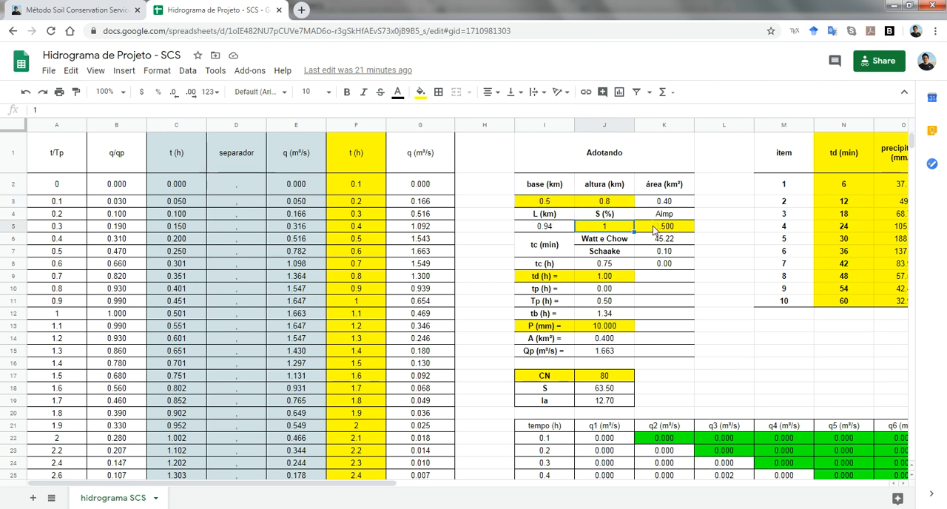
click(543, 230)
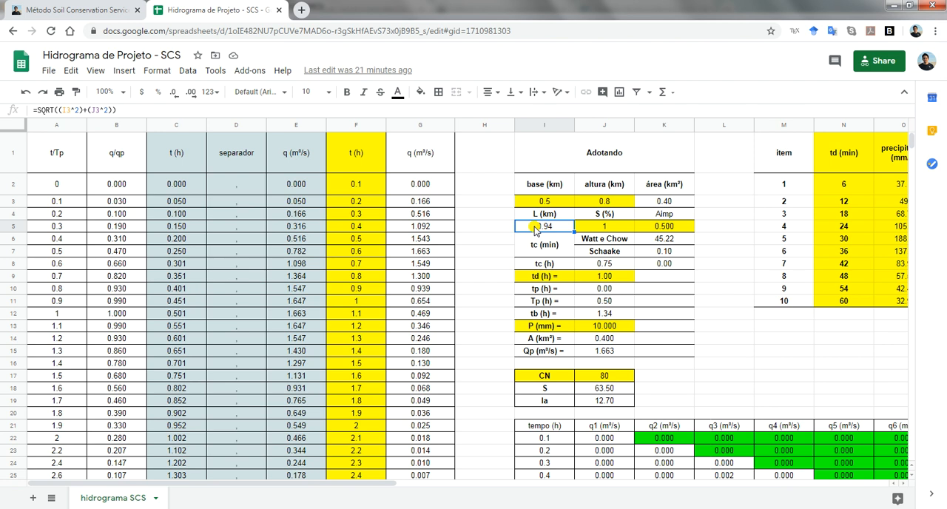
click(613, 230)
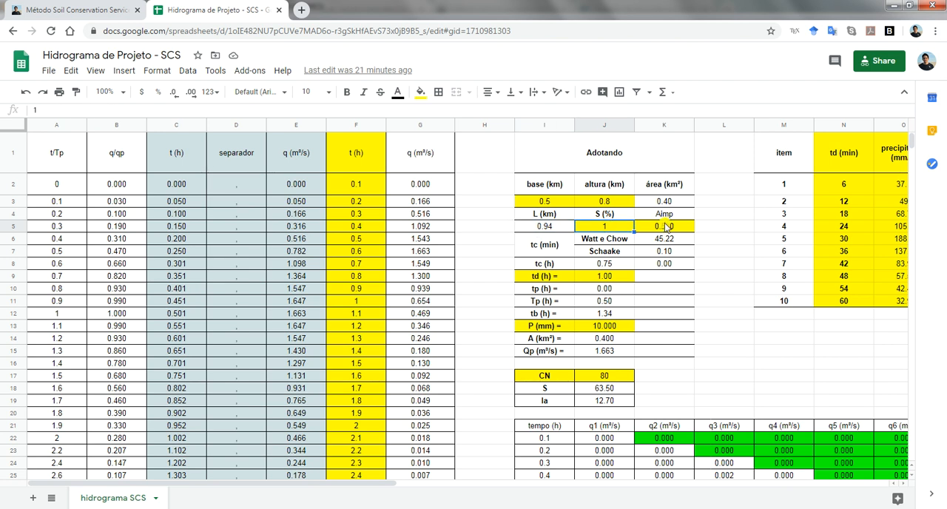
click(667, 228)
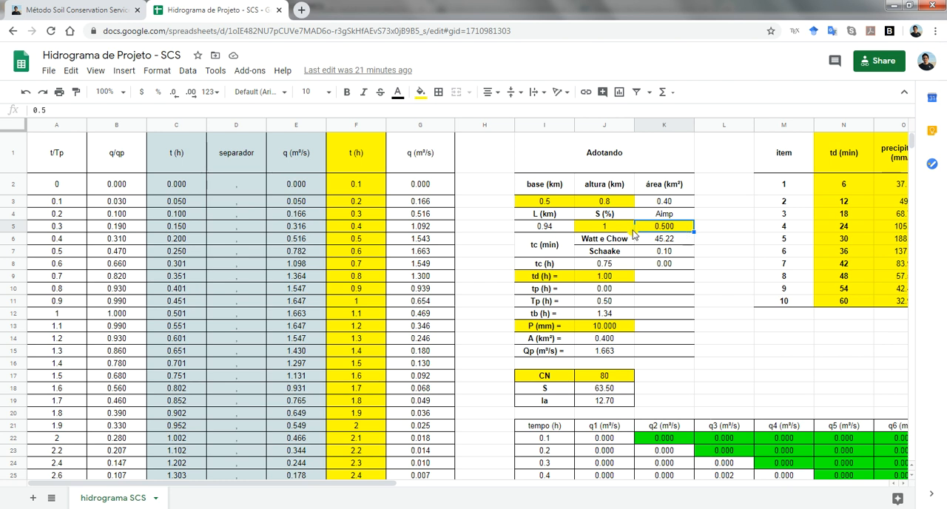
Review the tc (min) entries for the Watt e Chow and Schaake methods, plus the tc (h) row
click(552, 247)
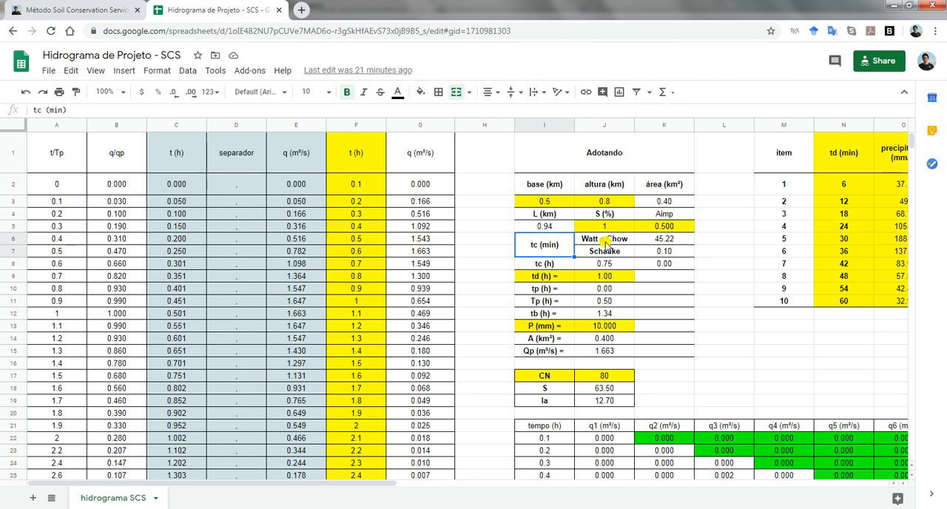
click(606, 242)
click(607, 253)
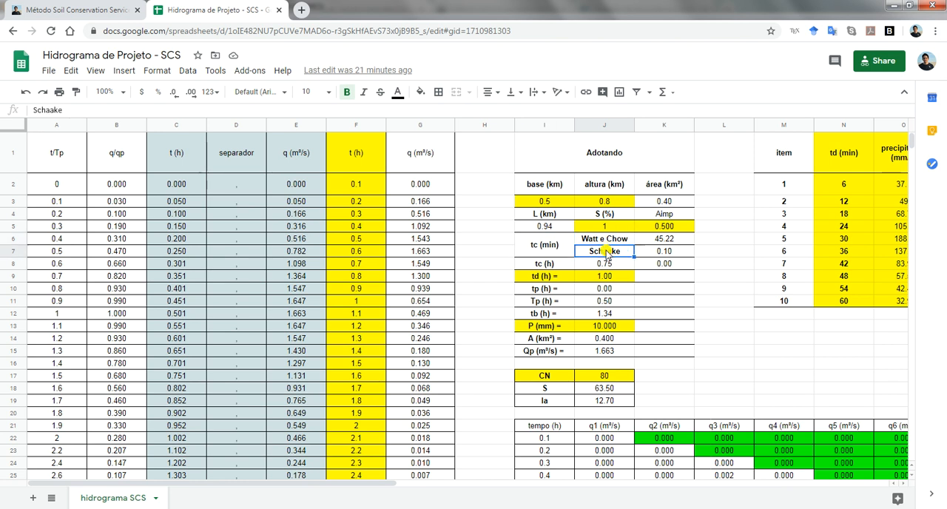
click(550, 265)
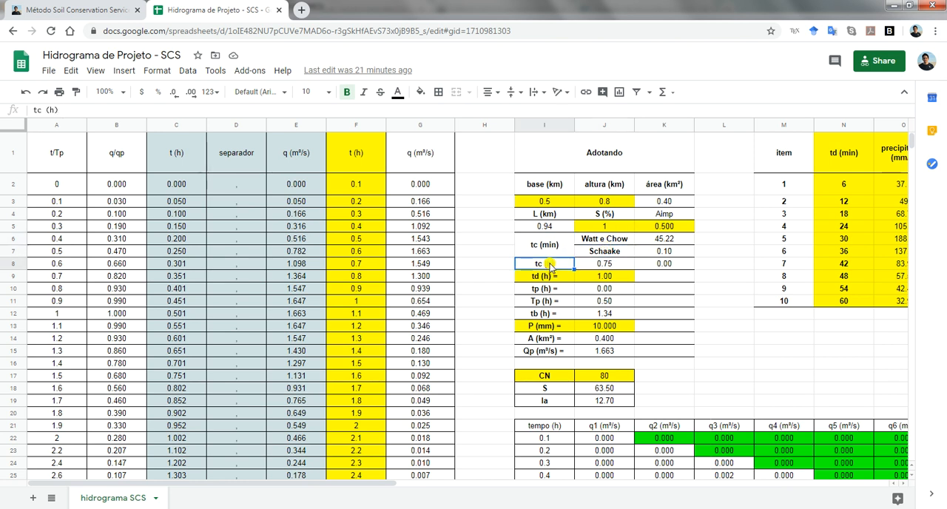
Inspect the tc (h) formulas in J8 and K8 and relate td (h) to the last td (min) entry in N11
click(609, 268)
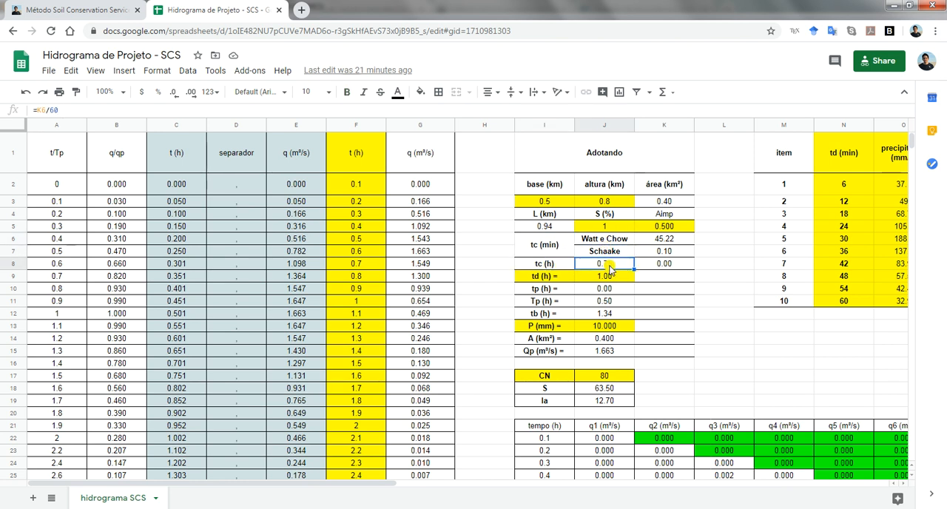
click(655, 269)
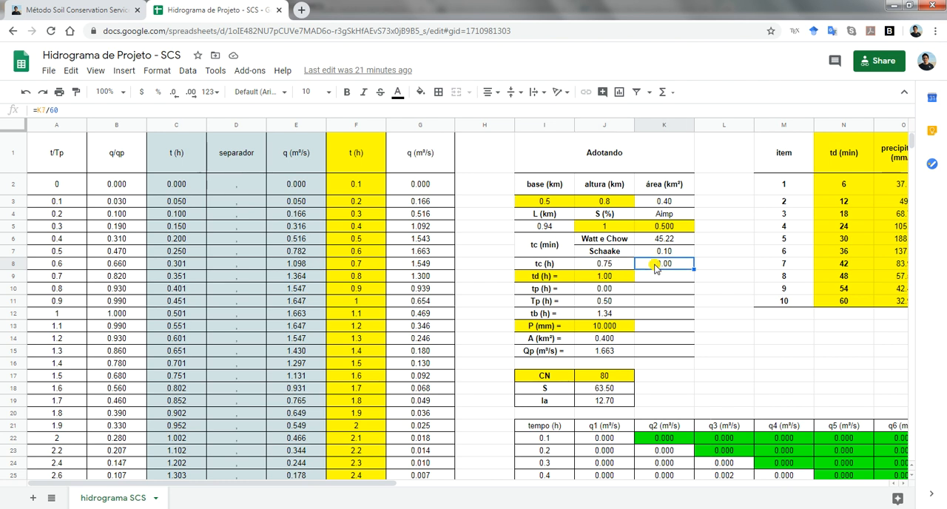
click(546, 279)
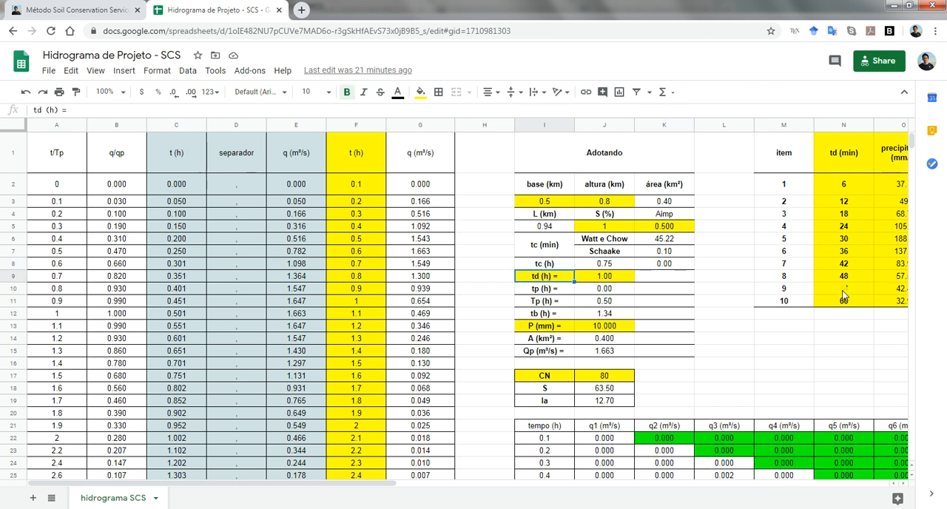
click(830, 305)
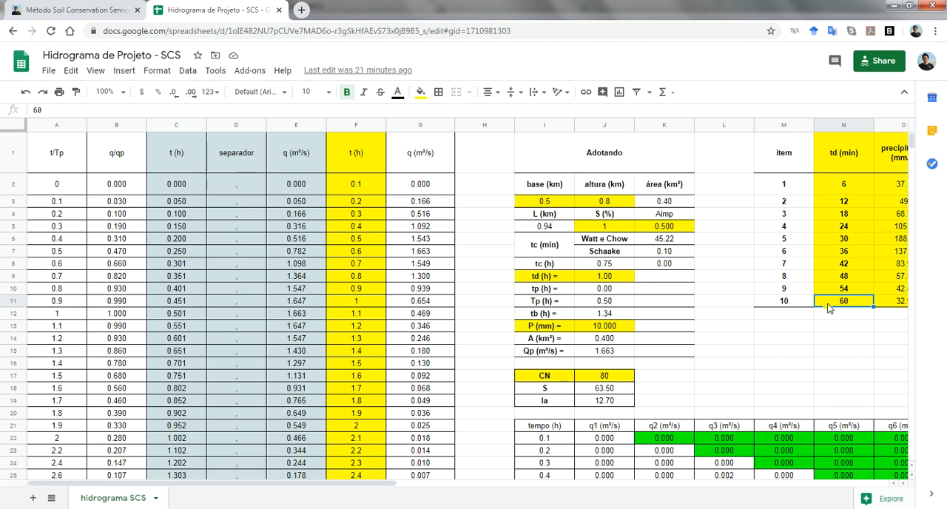
Check the tp (h) row and review equations 4 and 5 for Tc and tp on the Método Soil Conservation Service page
click(558, 294)
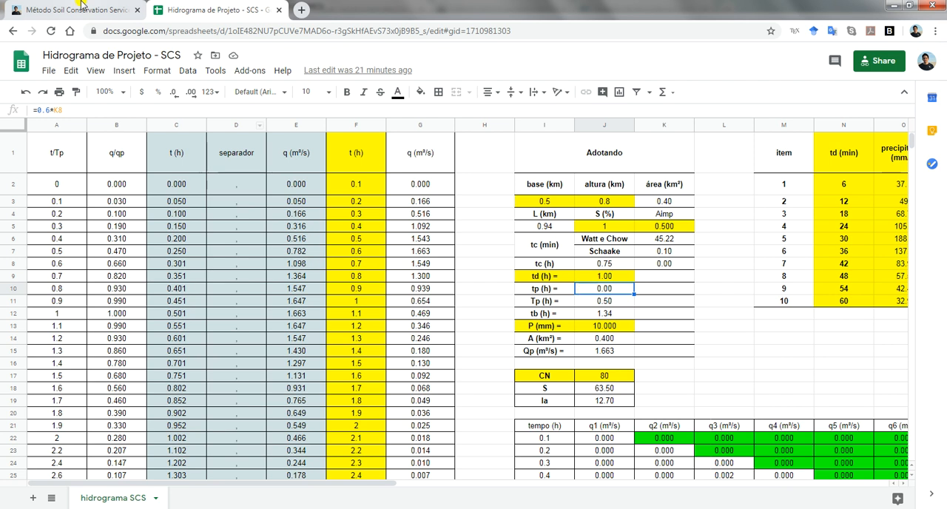
click(83, 6)
scroll(538, 236, down, 3)
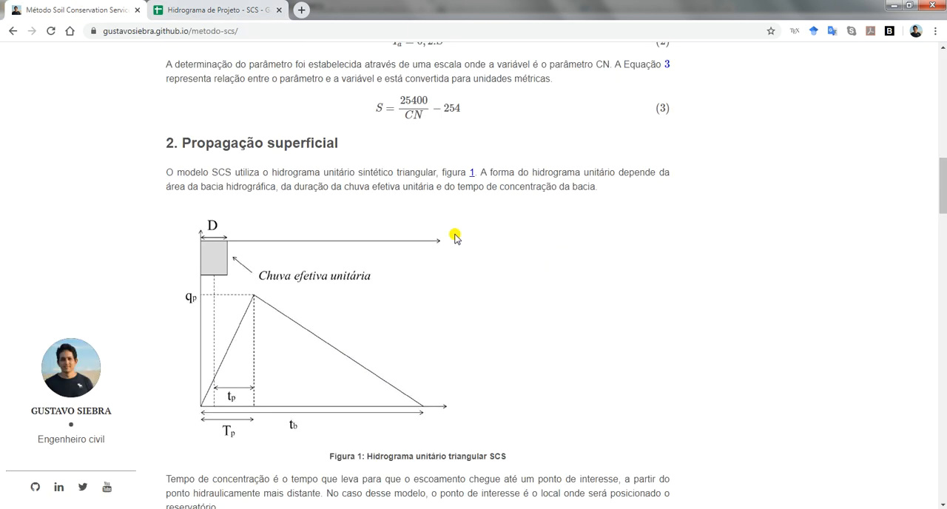
scroll(335, 186, down, 6)
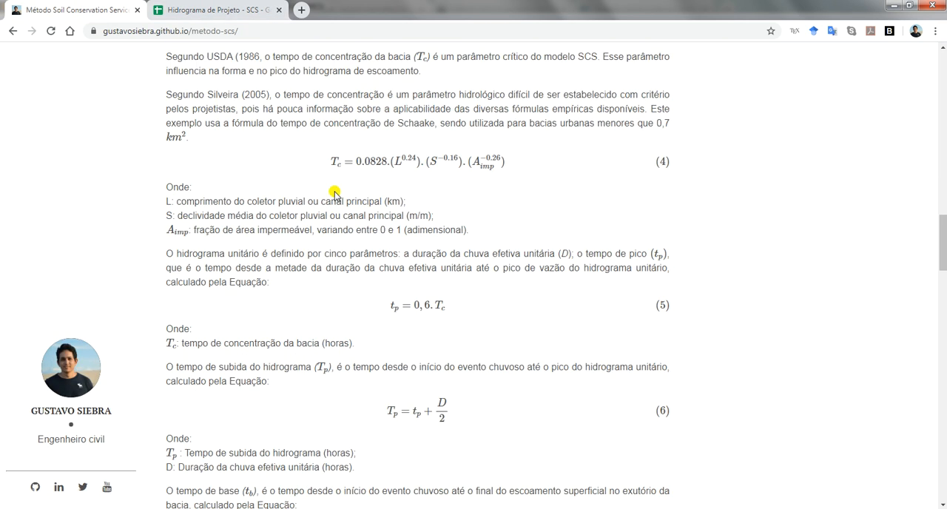
click(319, 168)
scroll(333, 222, down, 1)
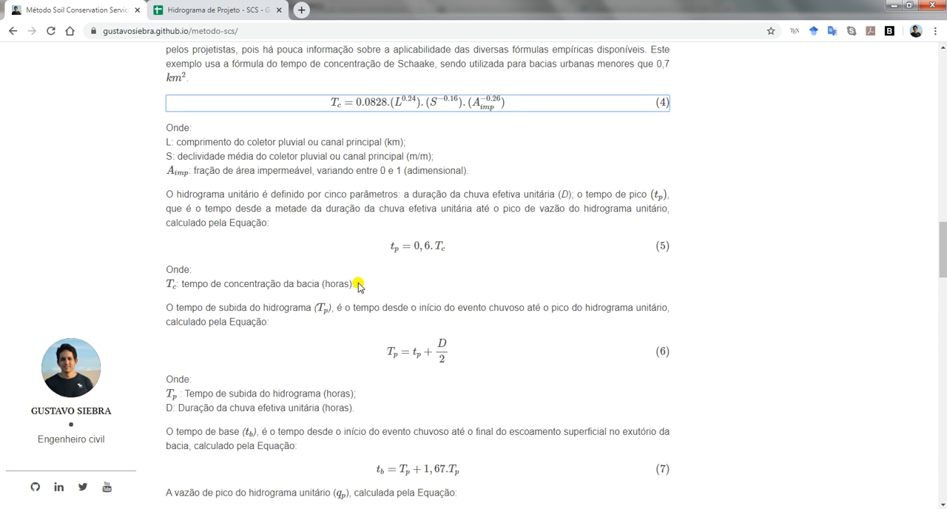
click(351, 252)
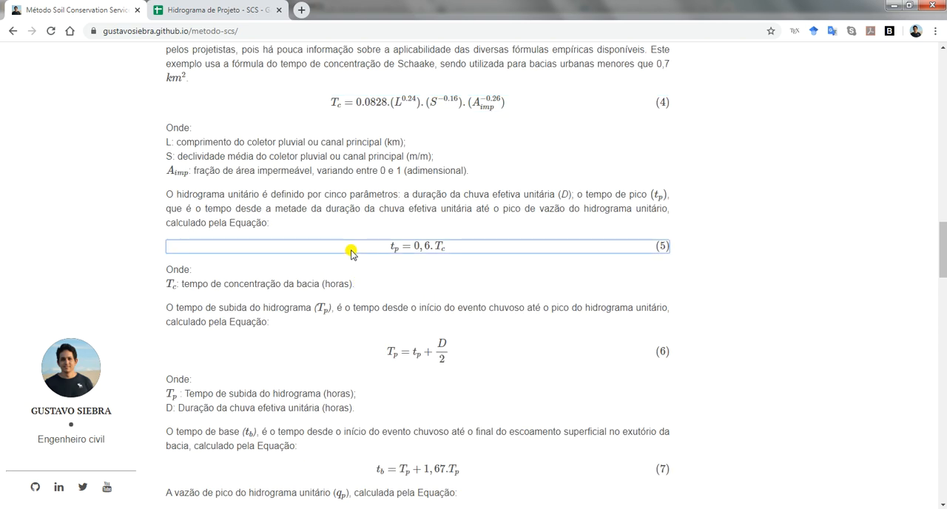
Review equations 6, 7 and 8 for the rise time Tp, base time tb and peak flow qp
click(360, 355)
scroll(360, 356, down, 1)
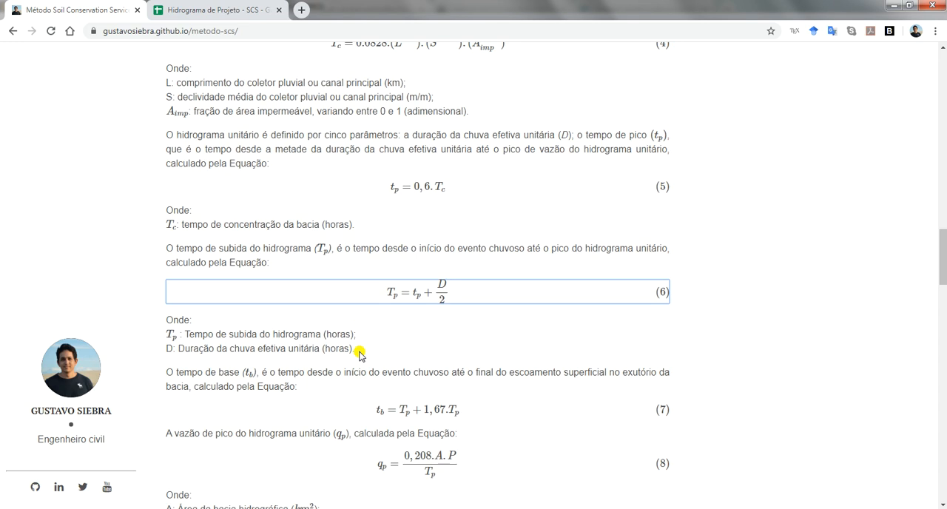
scroll(345, 294, down, 2)
click(339, 295)
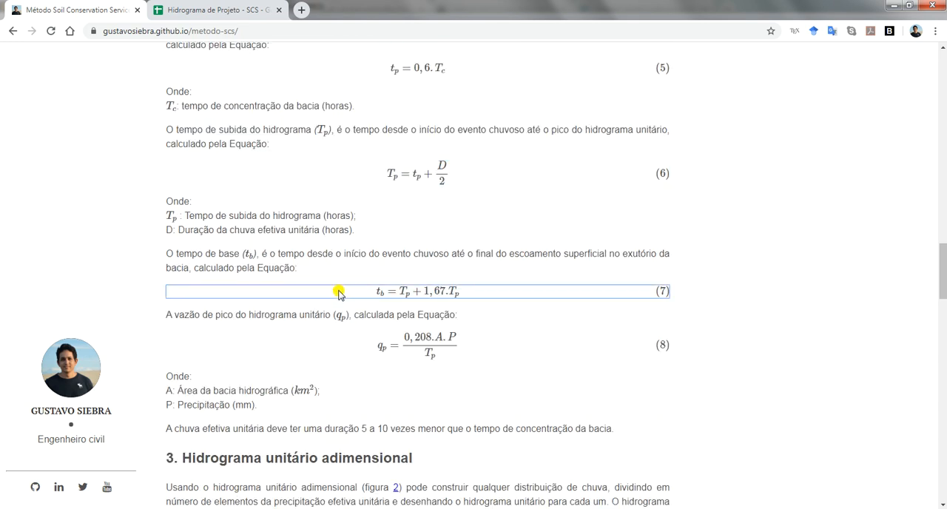
click(348, 353)
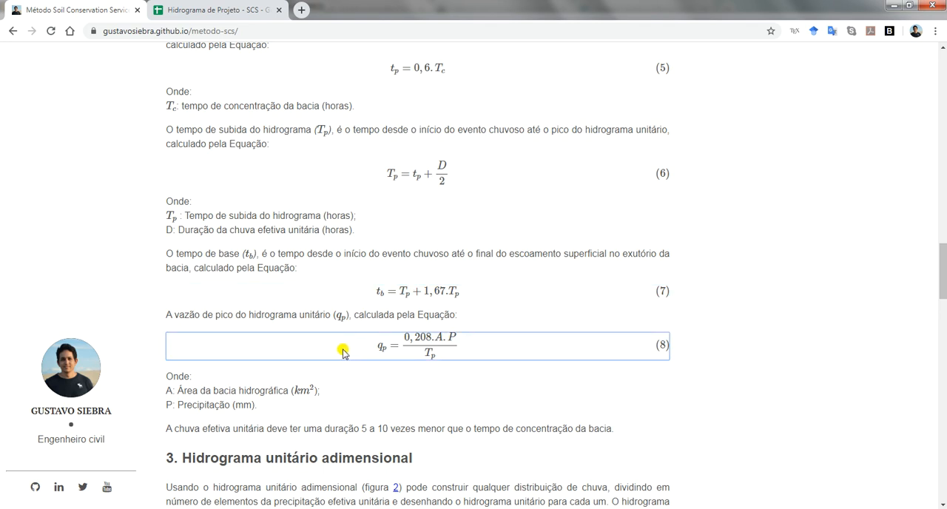
Return to the Hidrograma de Projeto spreadsheet and inspect the tp, Tp and tb formulas in J10 to J12
click(228, 15)
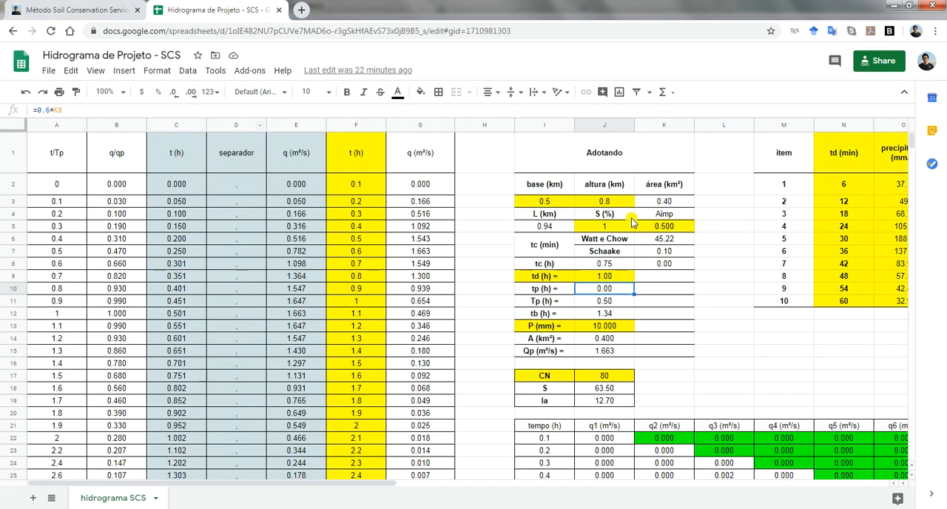
click(609, 304)
click(611, 290)
click(612, 300)
click(619, 315)
Review the P (mm) input in J13 and inspect the A (km²) and Qp (m³/s) formulas in J14 and J15
click(609, 328)
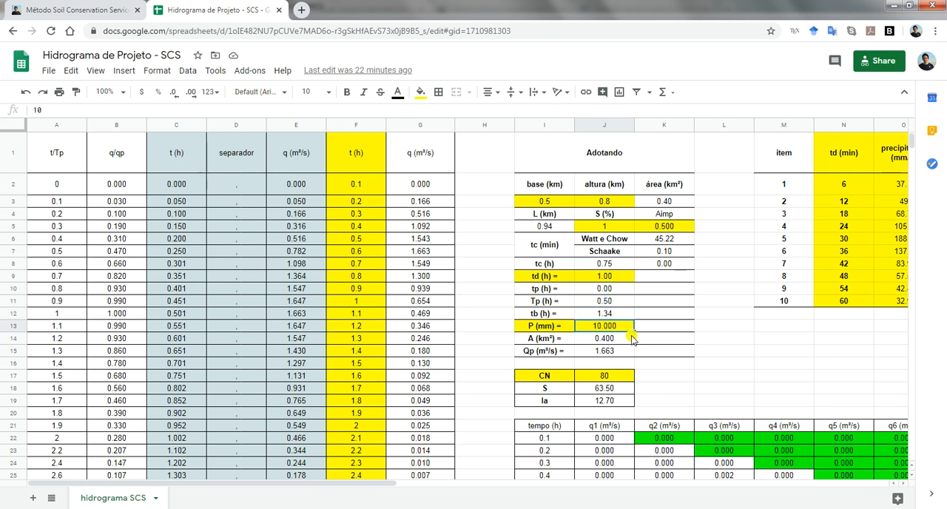
click(620, 342)
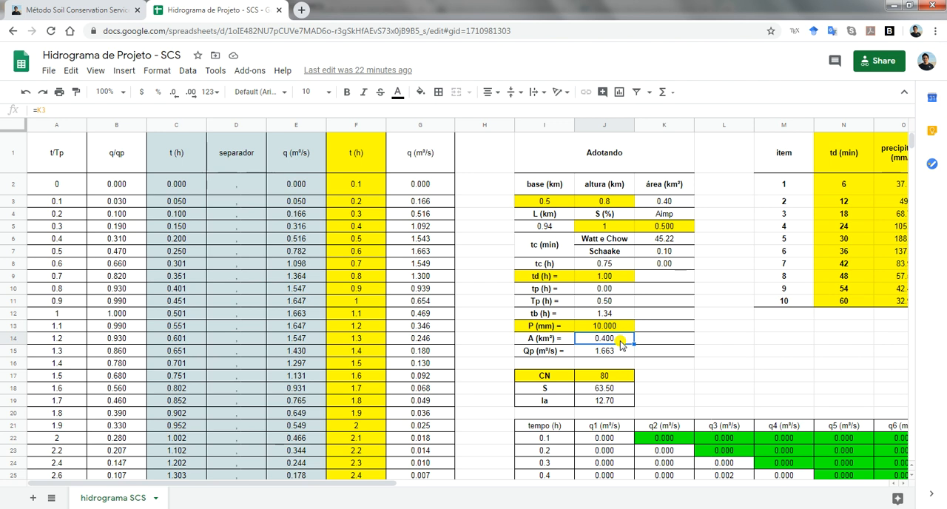
click(613, 355)
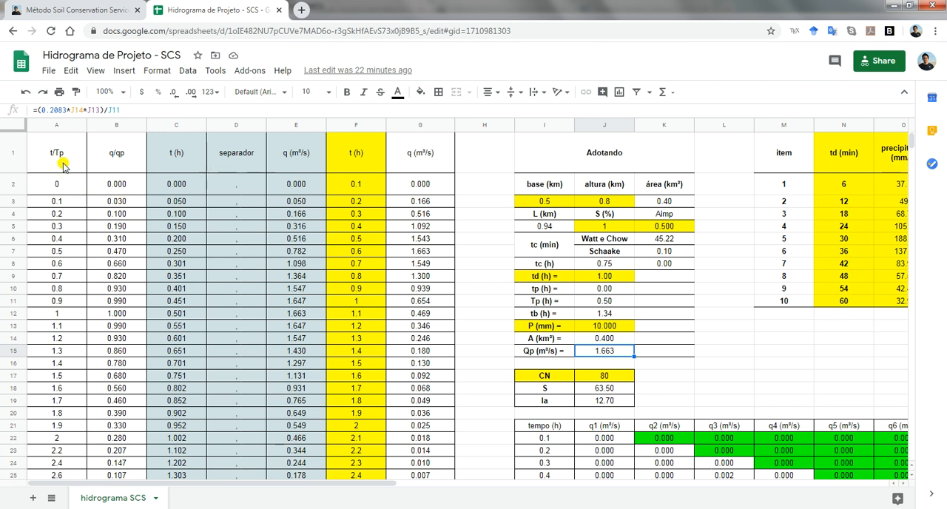
Review the t/Tp and q/qp columns and examine how the t (h) formula in C2 combines A2 with Tp in J11
drag(58, 129, 84, 126)
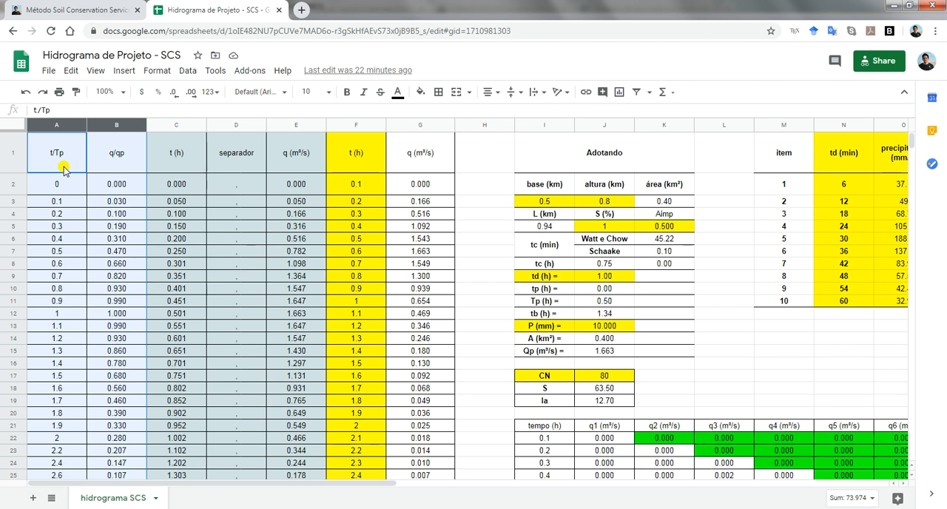
key(Right)
key(Right)
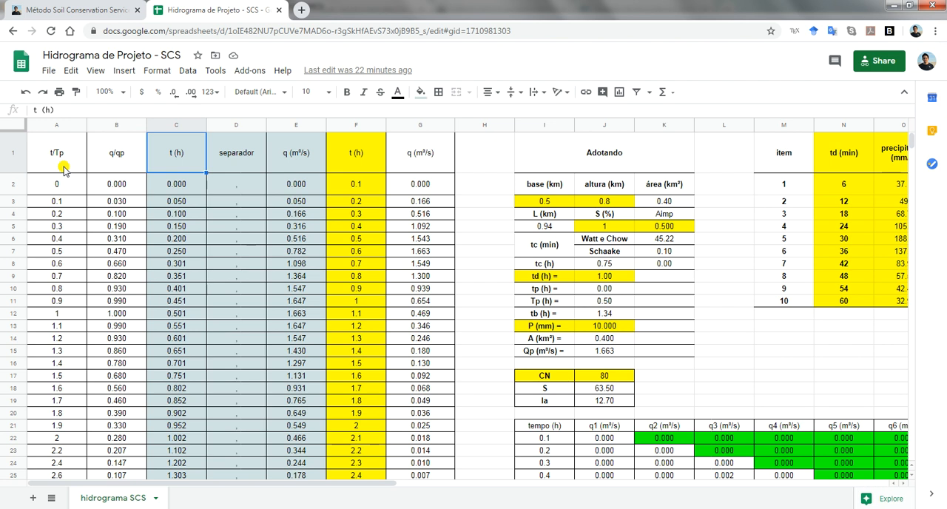
key(Down)
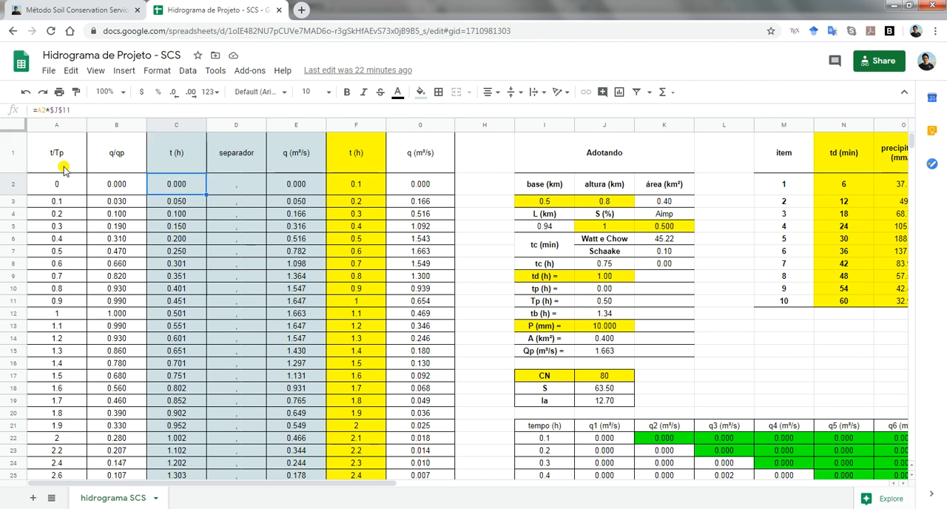
key(F2)
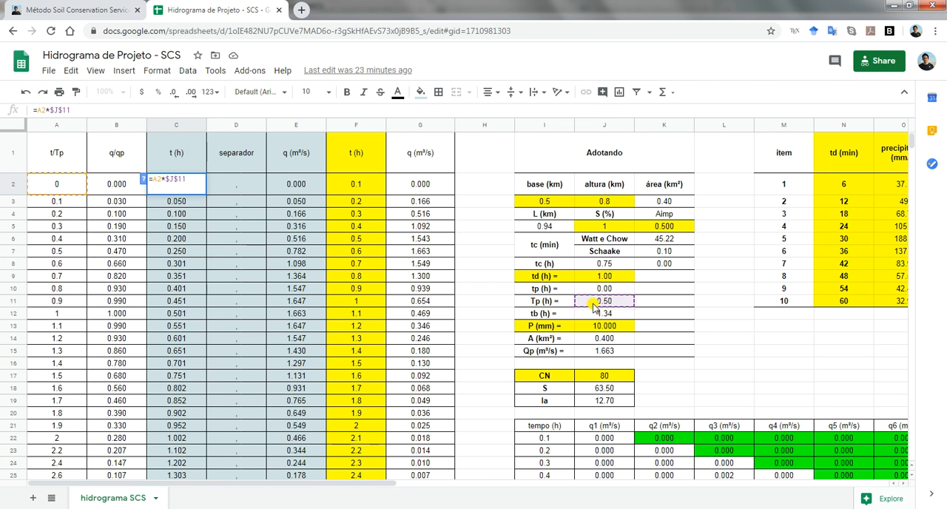
key(Return)
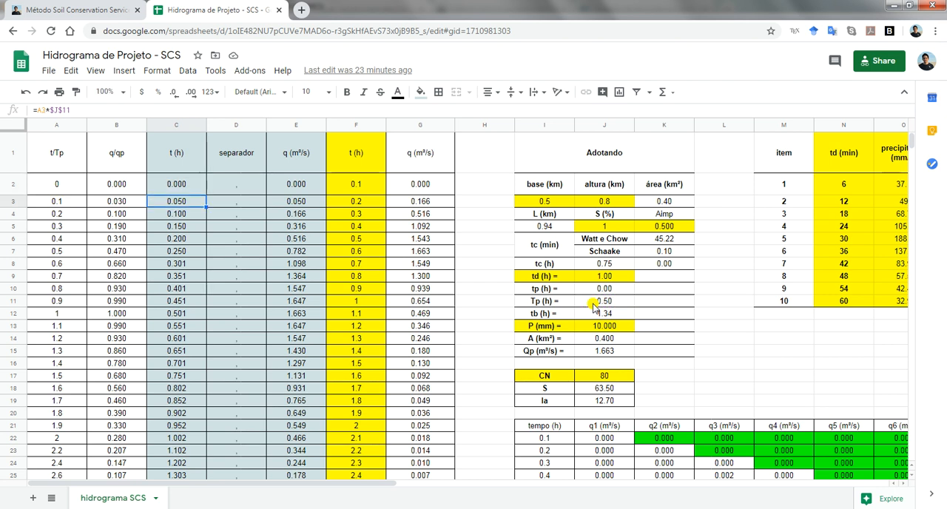
Check that the t (h) formula is repeated down column C through its last row, and return to C2
key(ctrl+Down)
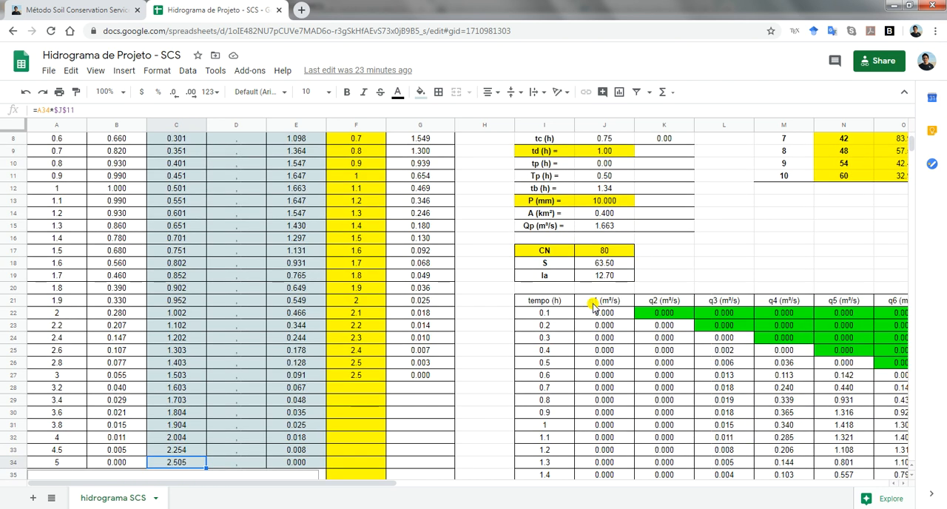
key(Up)
key(Up)
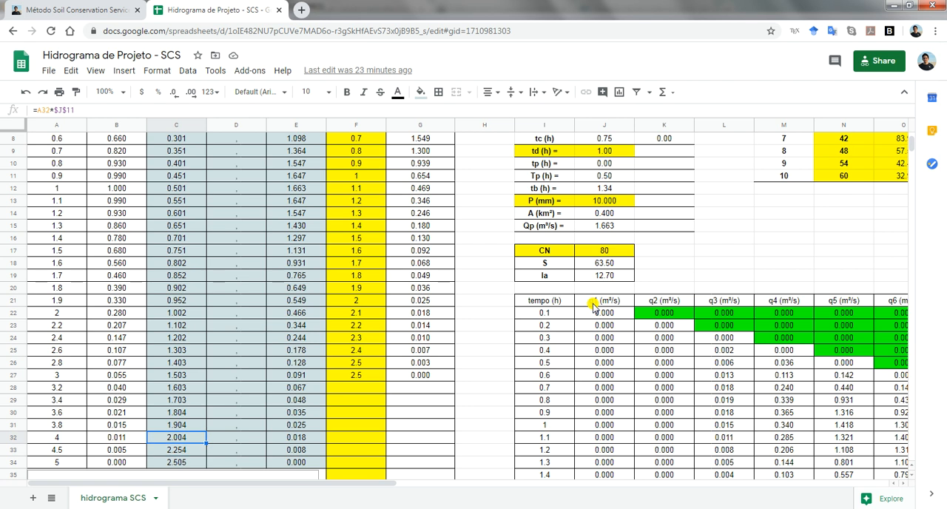
key(ctrl+Up)
key(Down)
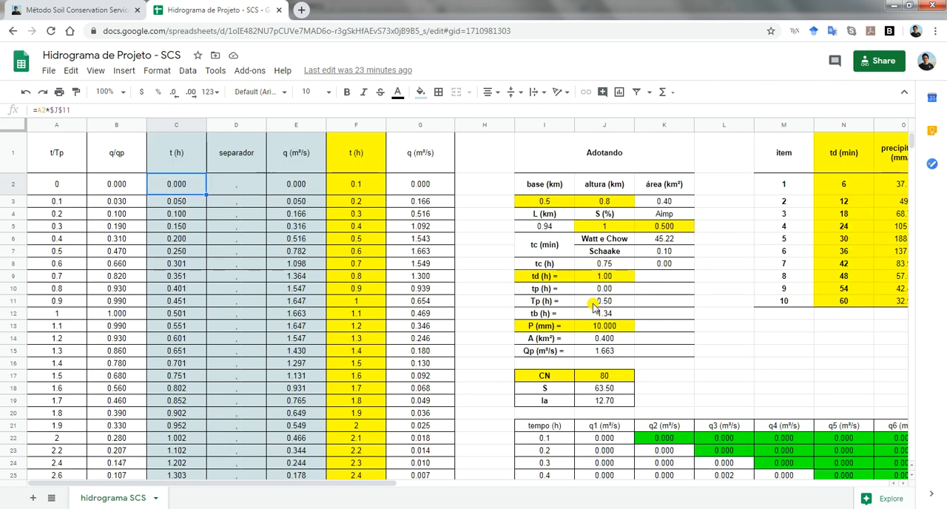
Look at the separador entry in D2 and examine how the E2 formula multiplies q/qp in B2 by Qp in J15
key(Right)
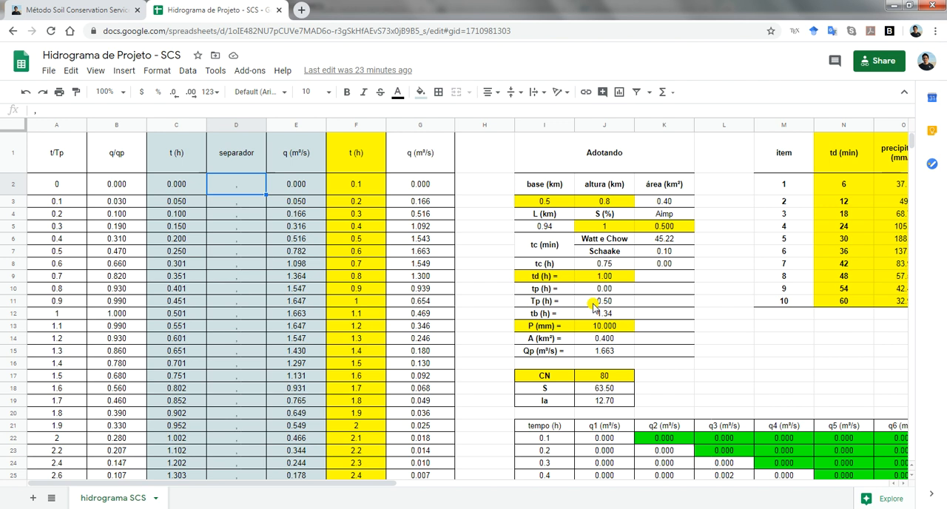
key(Right)
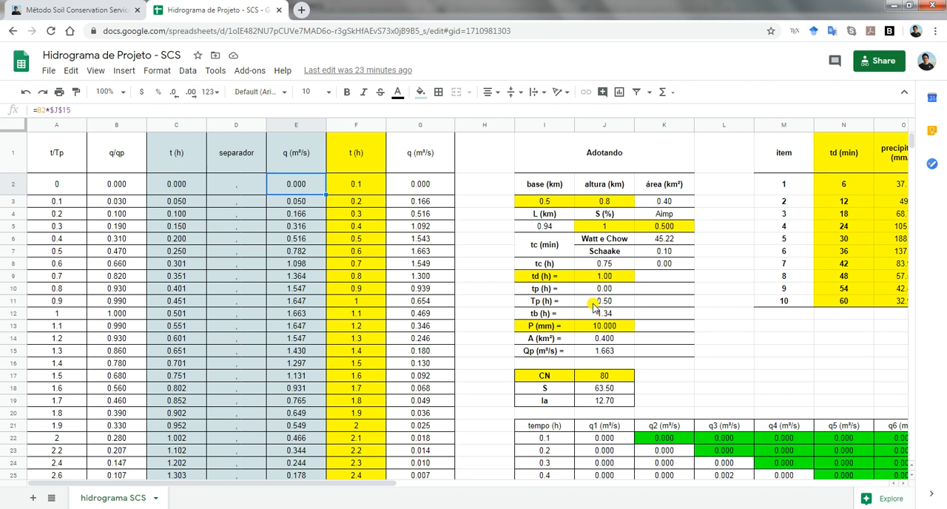
key(F2)
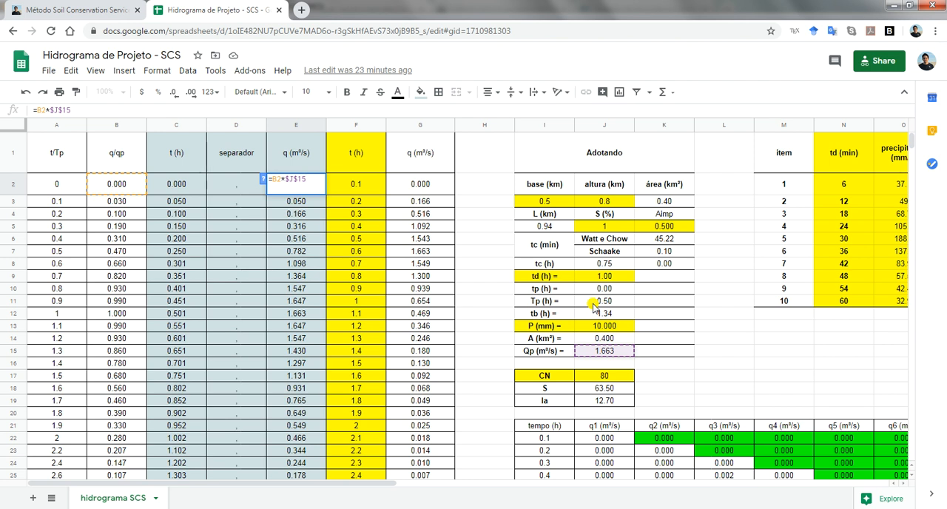
key(Return)
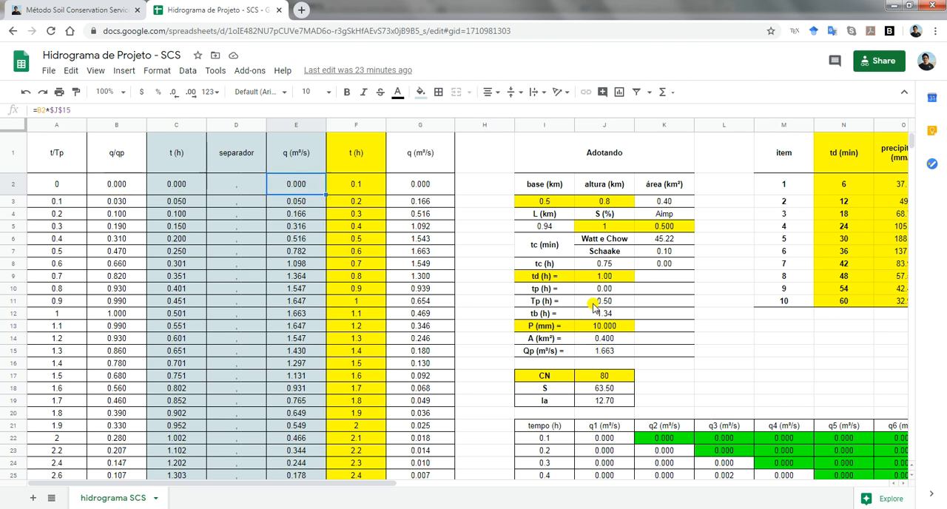
Review the fixed t (h) time steps in column F from F2 down to the last entry in F27
key(Right)
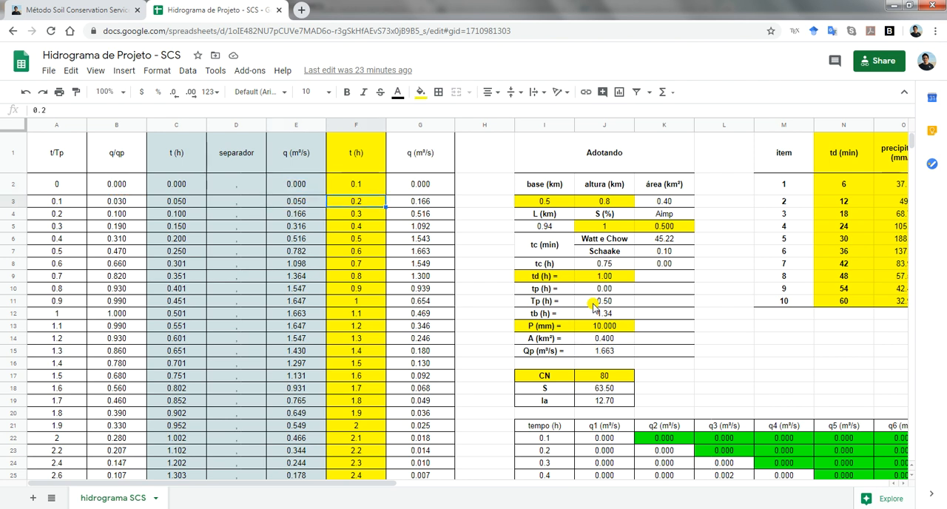
key(Up)
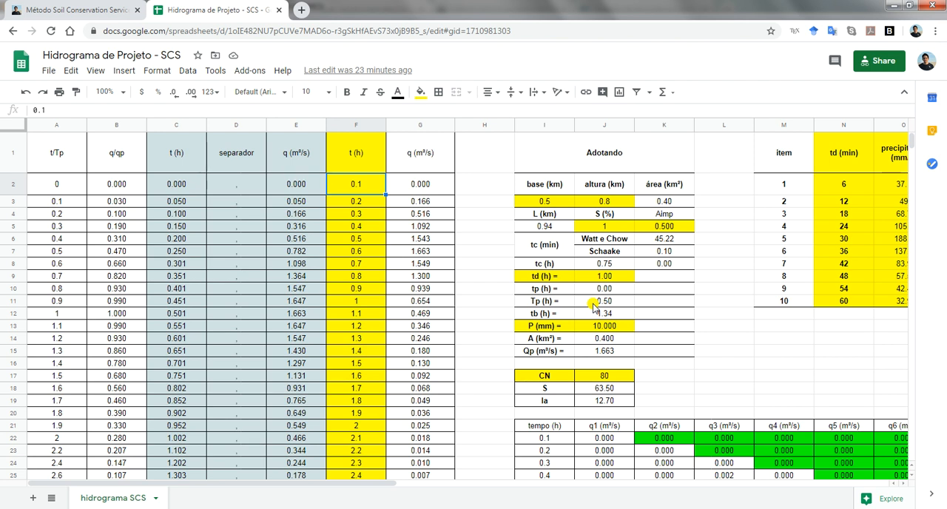
key(Down)
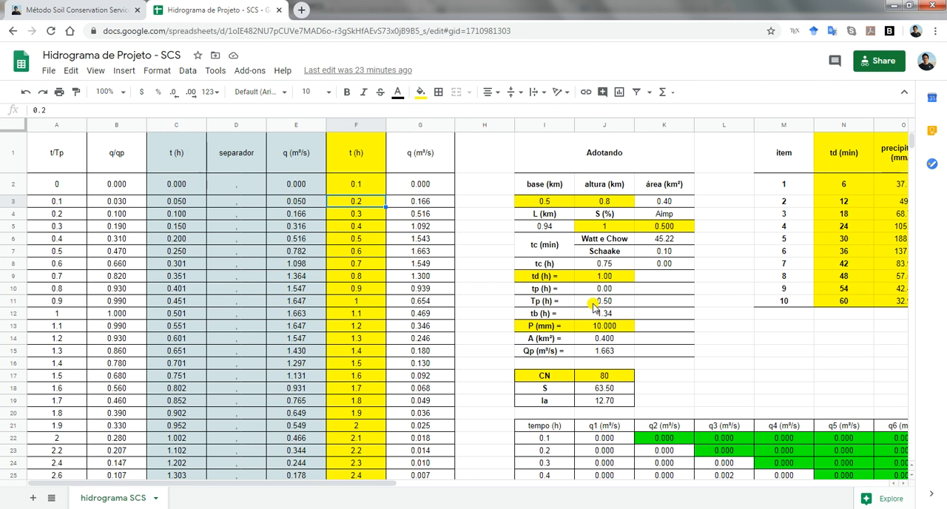
key(Down)
key(Down)
key(Down)
key(Down)
key(ctrl+Down)
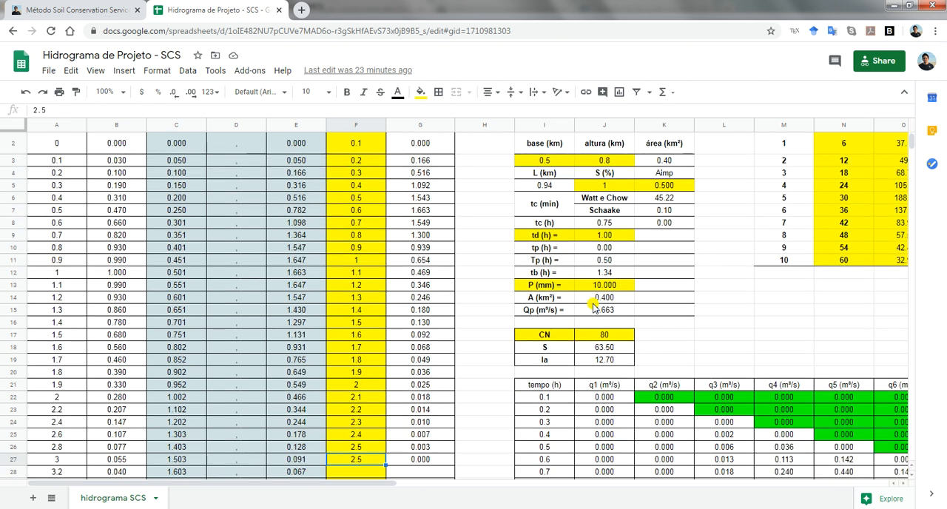
Check the last computed t (h) value in C34 against the final time step of column F
key(Left)
key(Left)
key(Left)
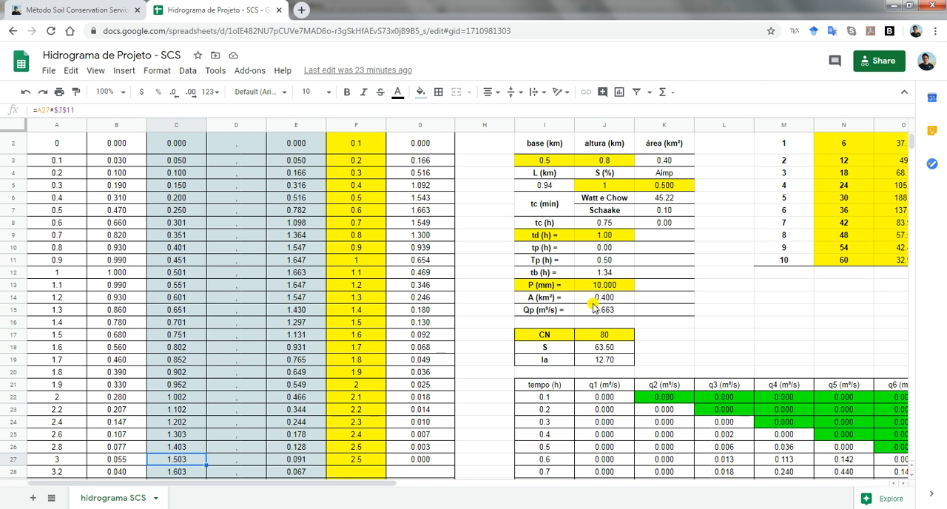
key(ctrl+Down)
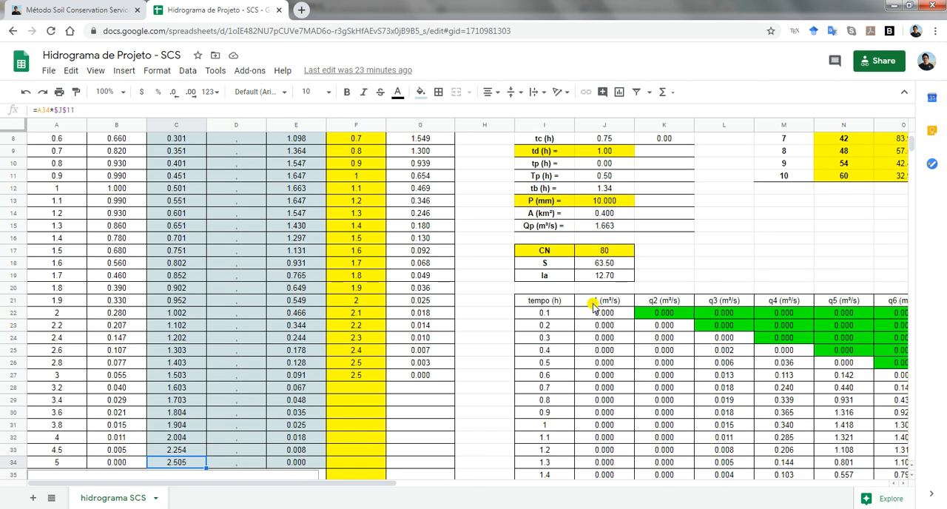
Go back to the start of the table and review the first t (h) entries of column F down to F5
key(ctrl+Up)
key(Right)
key(Right)
key(Right)
key(Down)
key(Down)
key(Down)
key(Down)
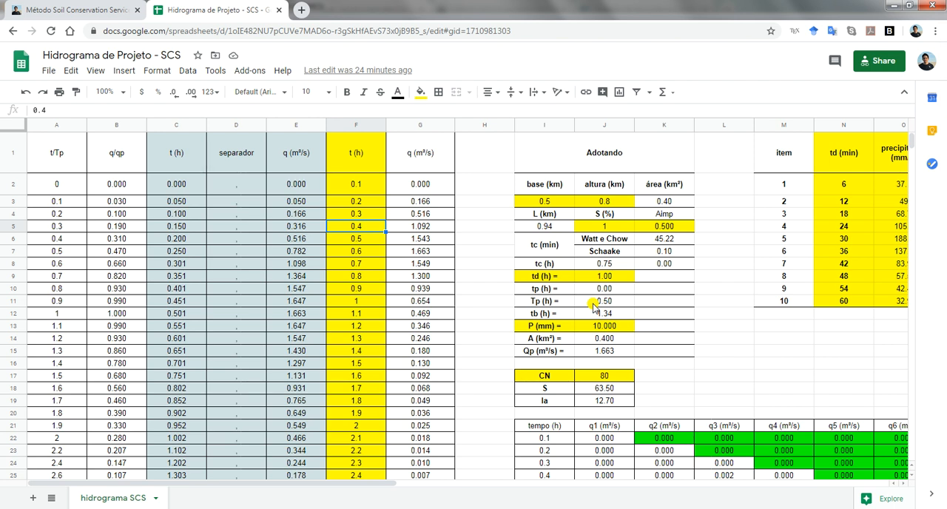
Compare the computed t (h) column C, starting from C2, with the fixed t (h) time steps at the start of column F
click(180, 291)
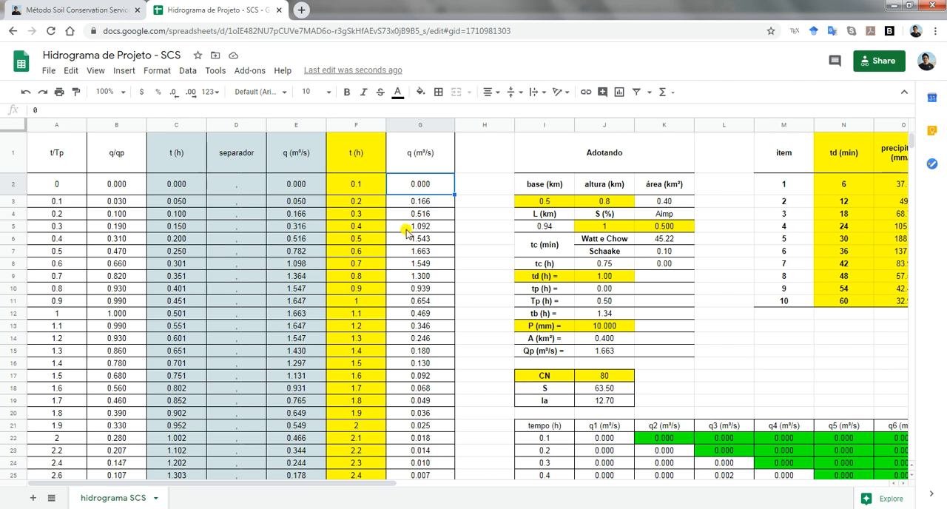
key(Left)
key(Left)
key(Left)
key(Left)
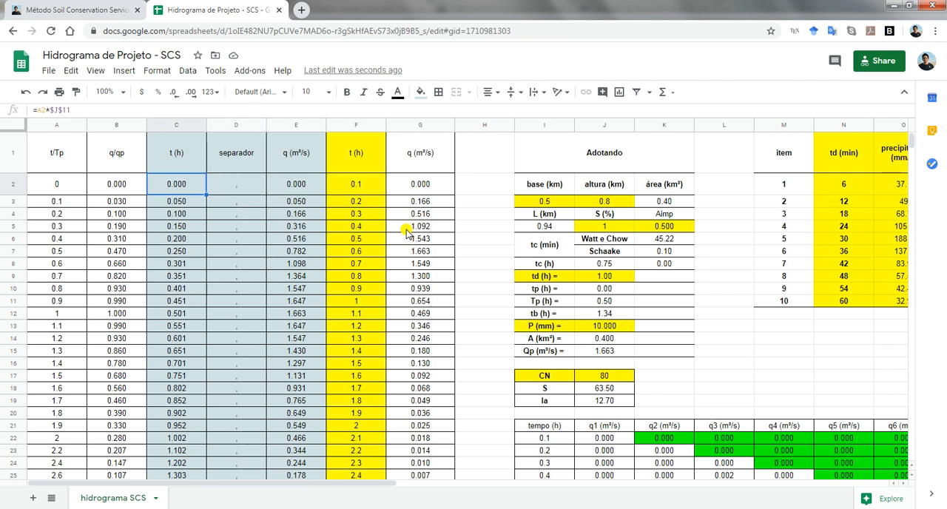
key(Up)
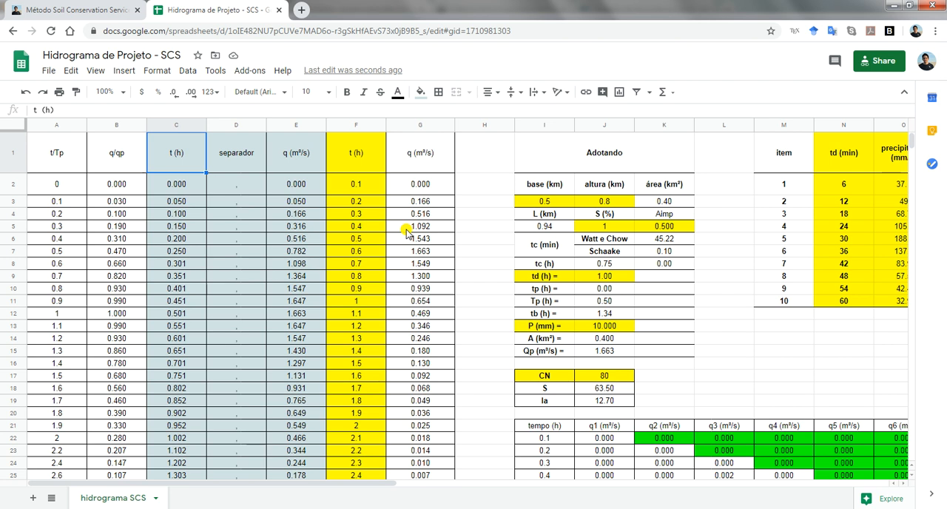
key(Right)
key(Right)
key(Right)
key(Down)
key(Down)
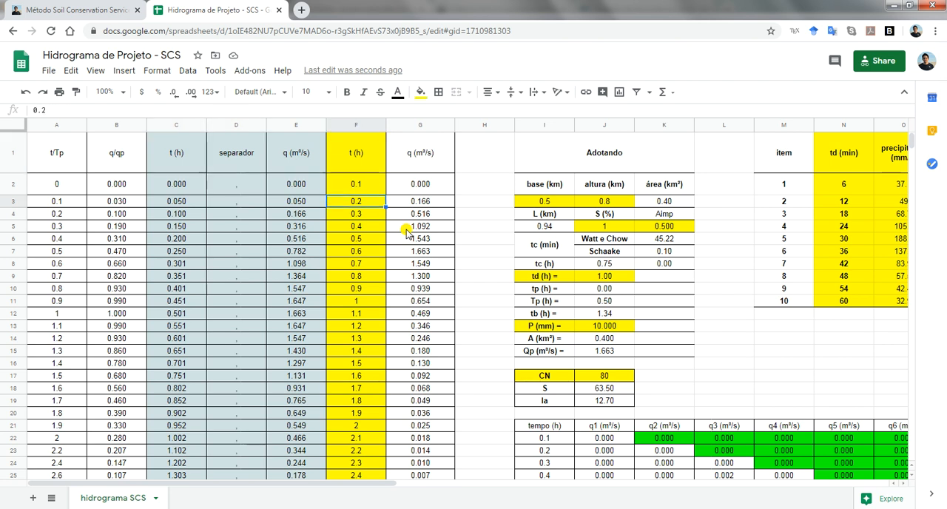
Clear the duplicate final time step and its flow value in cells F27:G27
key(ctrl+Down)
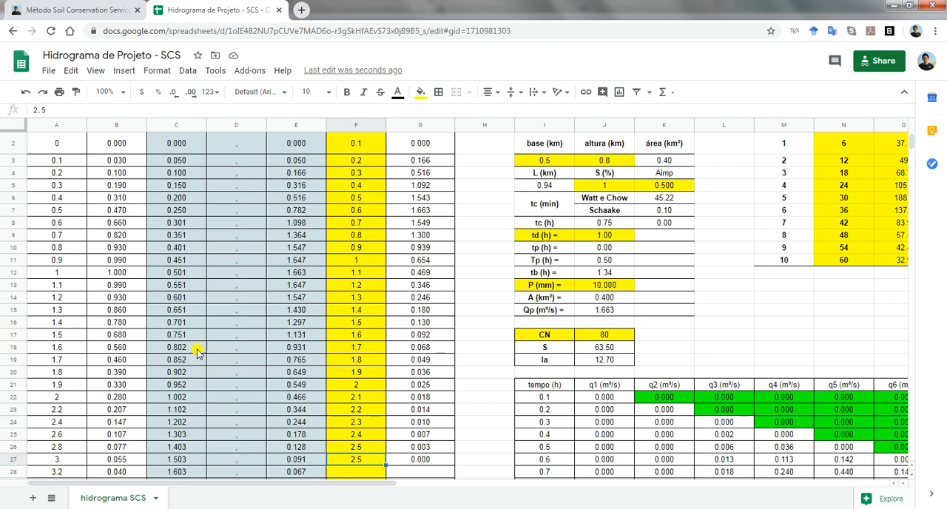
scroll(211, 352, down, 3)
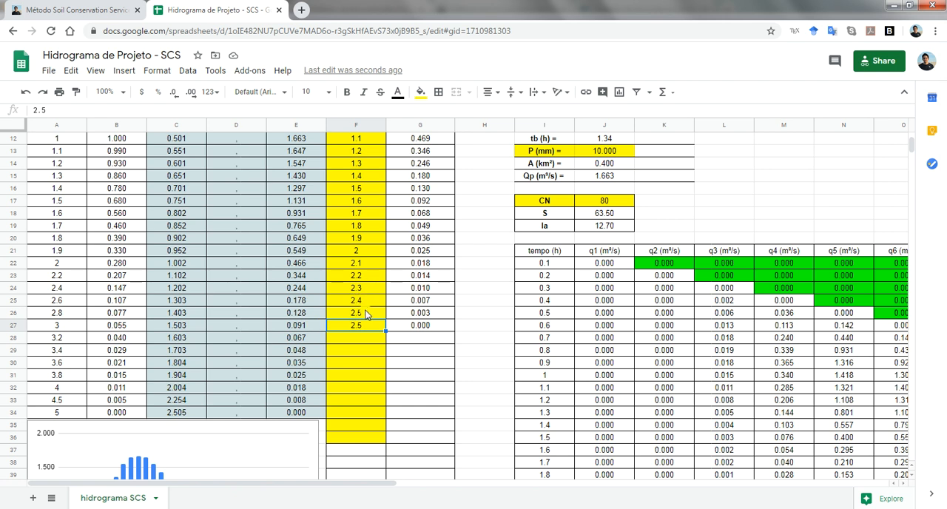
key(shift+Right)
key(Delete)
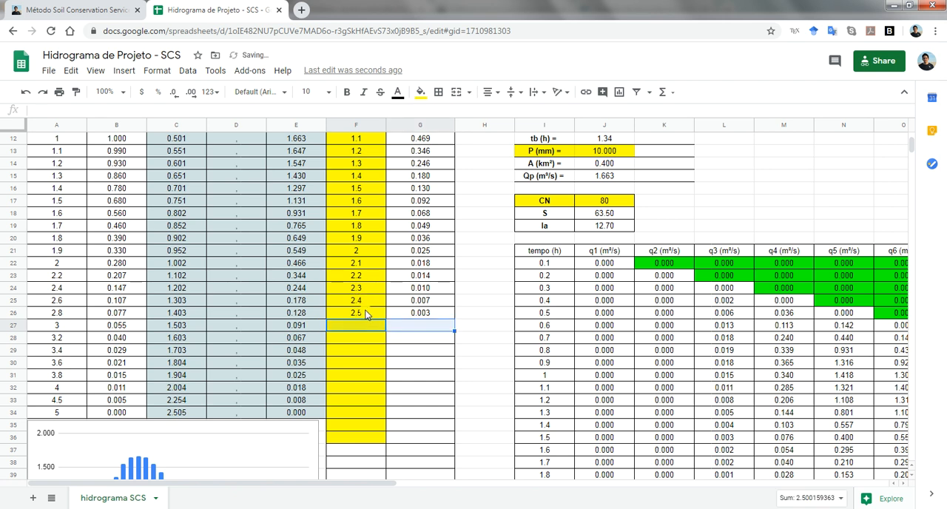
Check the computed t (h) values in C26 and C32 against the fixed time steps, and return to the header of column F
key(Left)
key(Up)
key(Left)
key(Left)
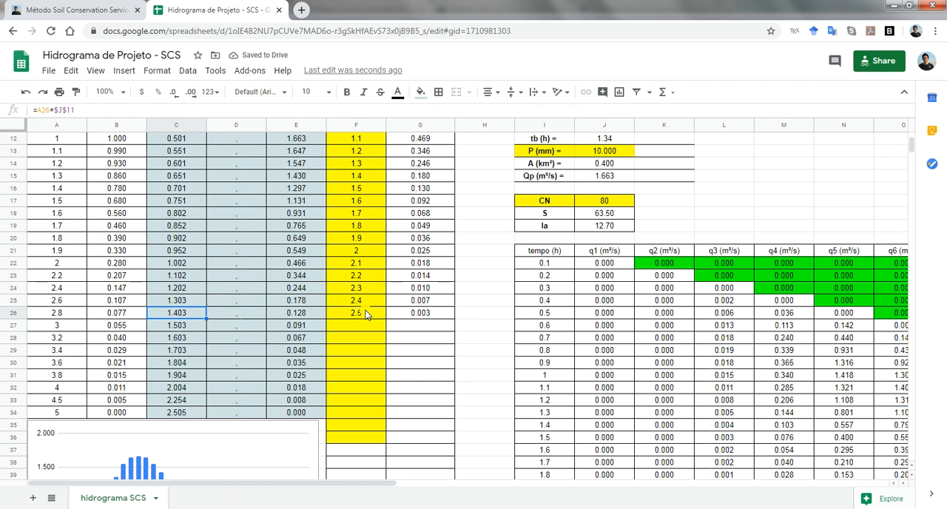
click(178, 386)
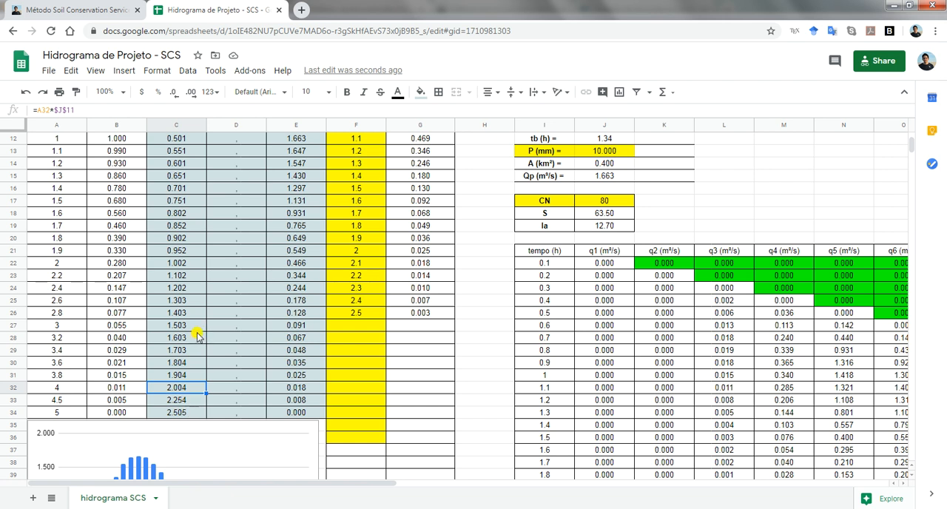
click(348, 280)
key(ctrl+Up)
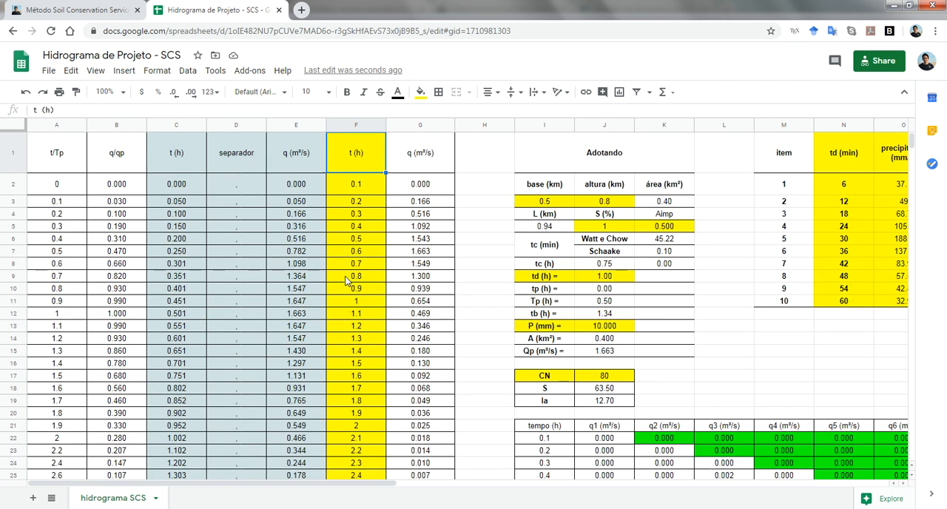
Highlight columns C to E and column F as the two data sets that feed the flow calculation
key(Left)
key(Left)
key(Left)
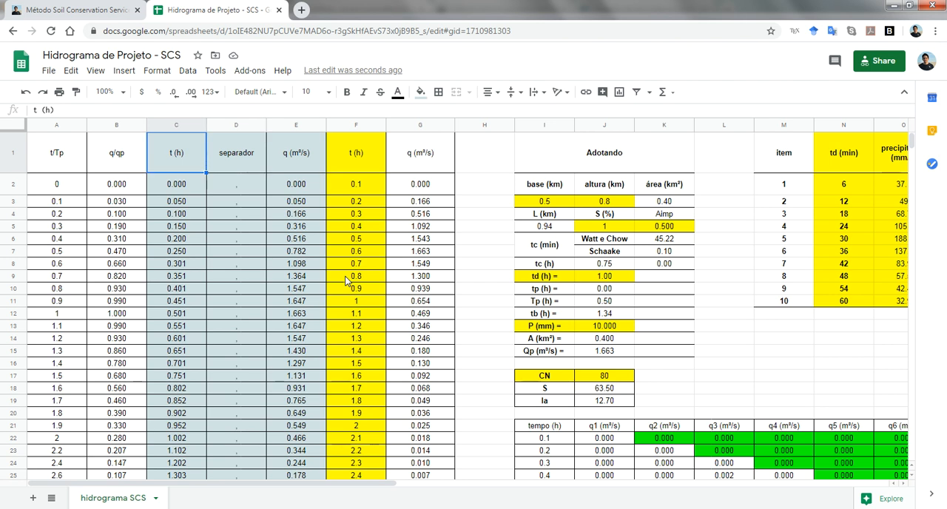
drag(191, 124, 285, 130)
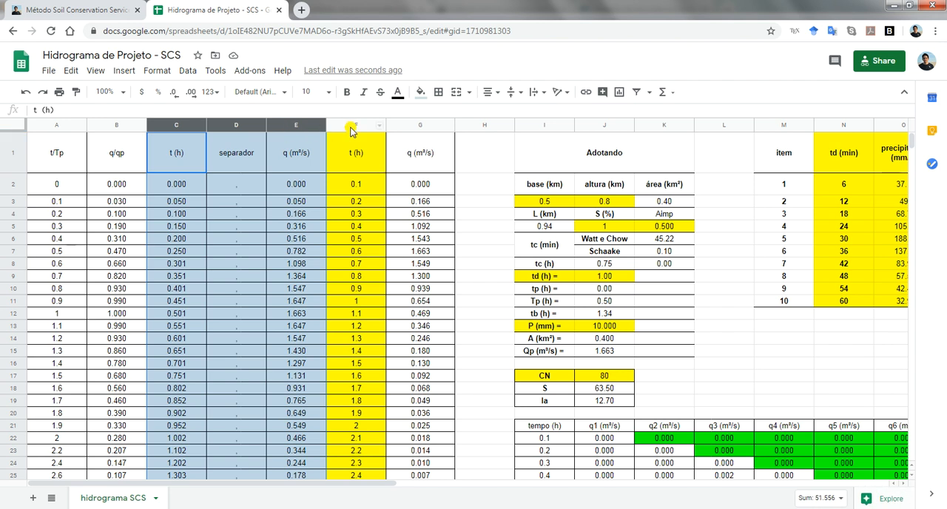
key(Left)
key(Right)
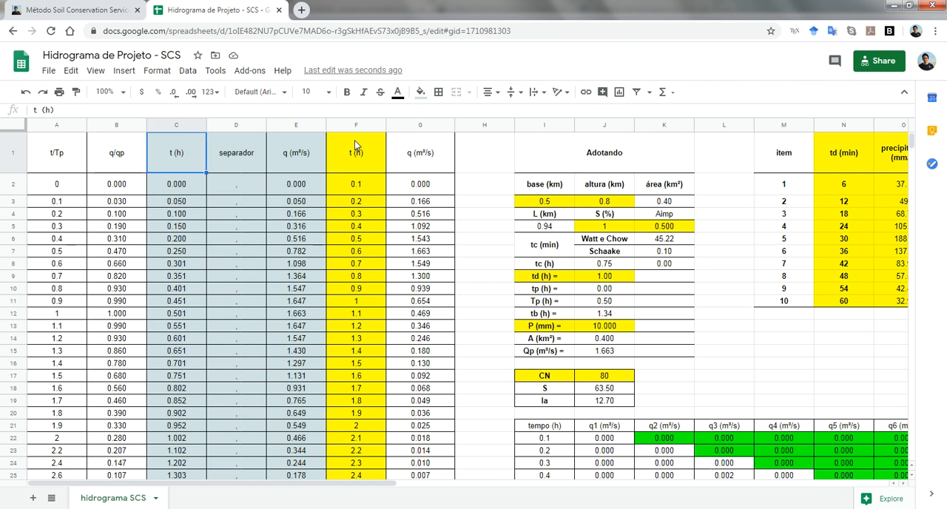
key(shift+Right)
key(shift+Right)
key(shift+Down)
key(shift+Down)
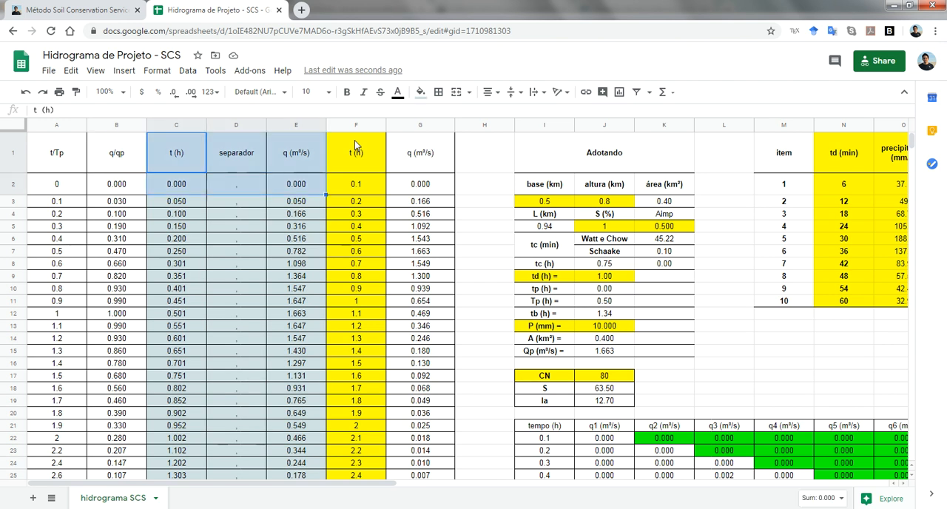
drag(177, 125, 299, 122)
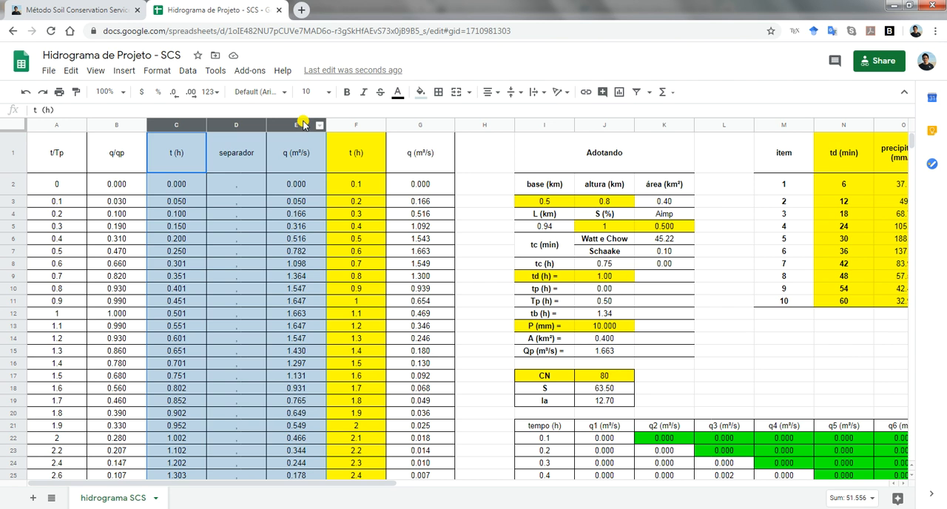
click(353, 124)
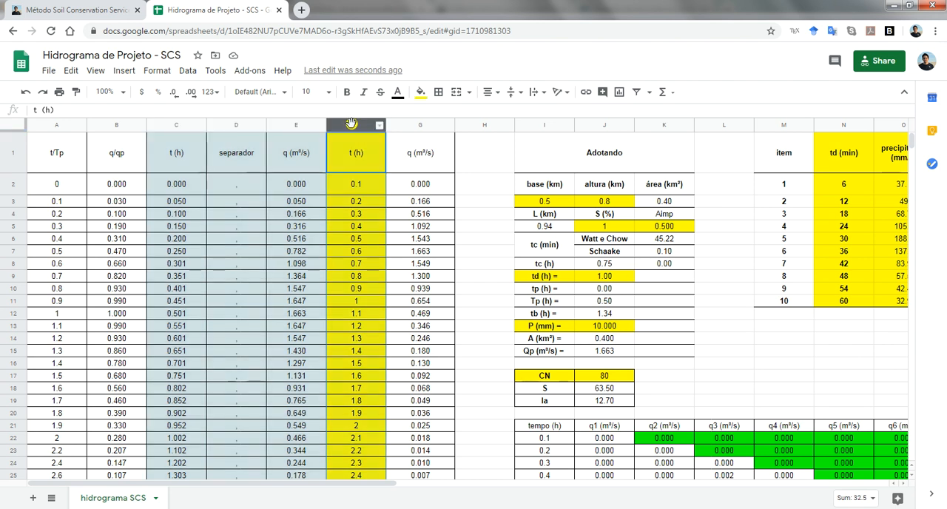
Switch to MATLAB and examine the vazaoHU.m script lines that load HU.txt and HU1.txt
key(alt+Tab)
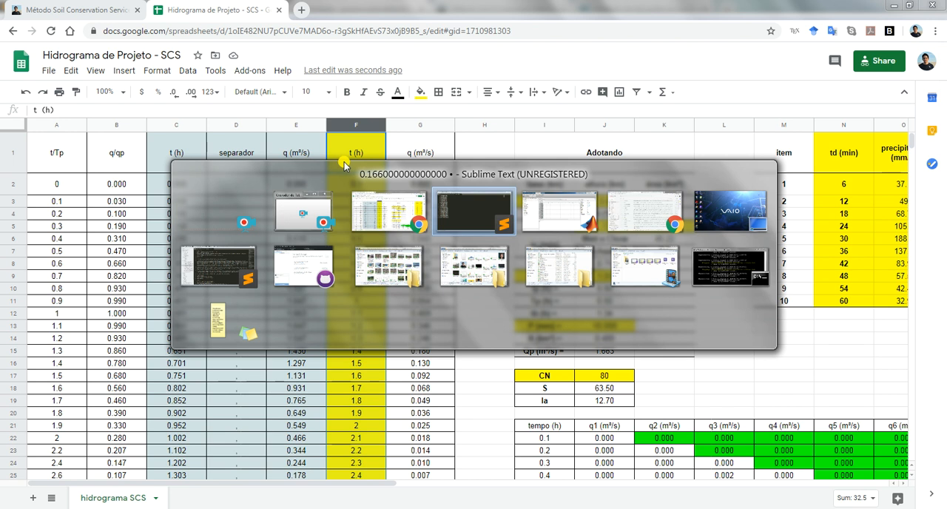
key(alt+Tab)
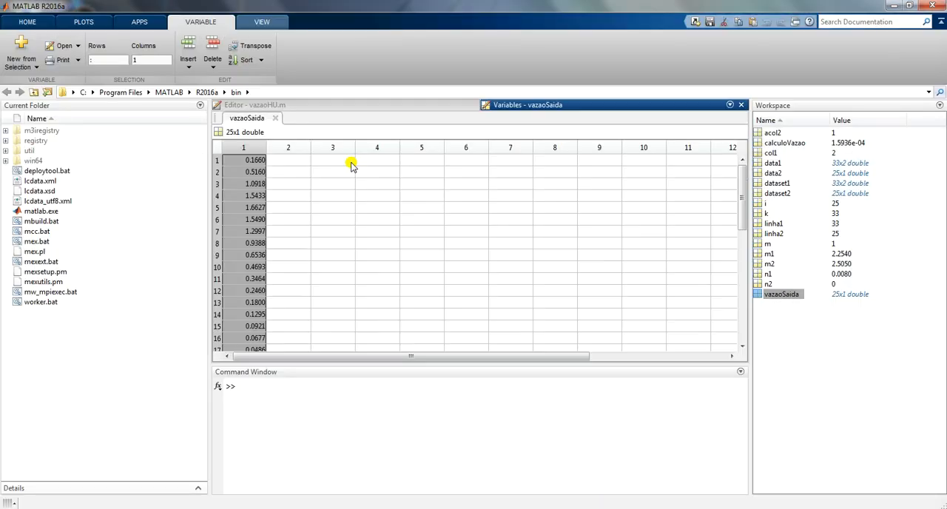
click(315, 108)
scroll(322, 172, down, 5)
scroll(327, 178, down, 1)
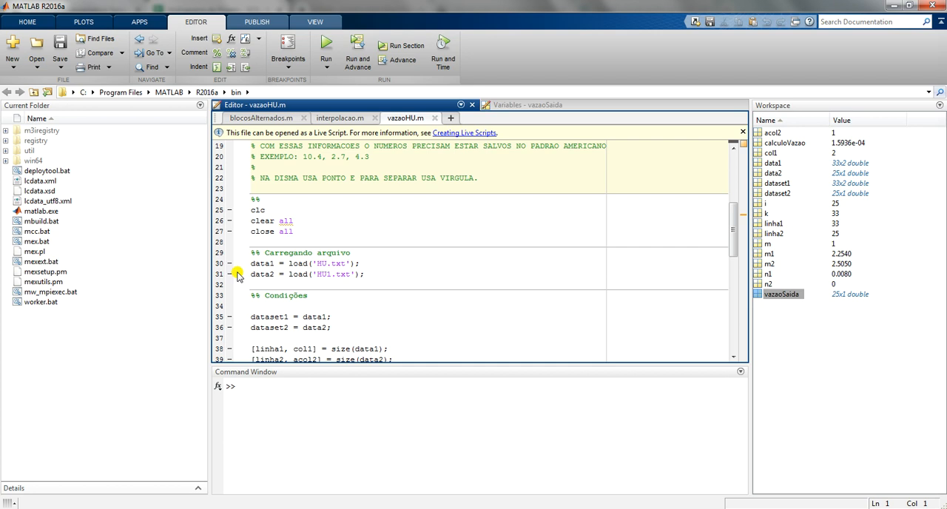
drag(318, 264, 352, 274)
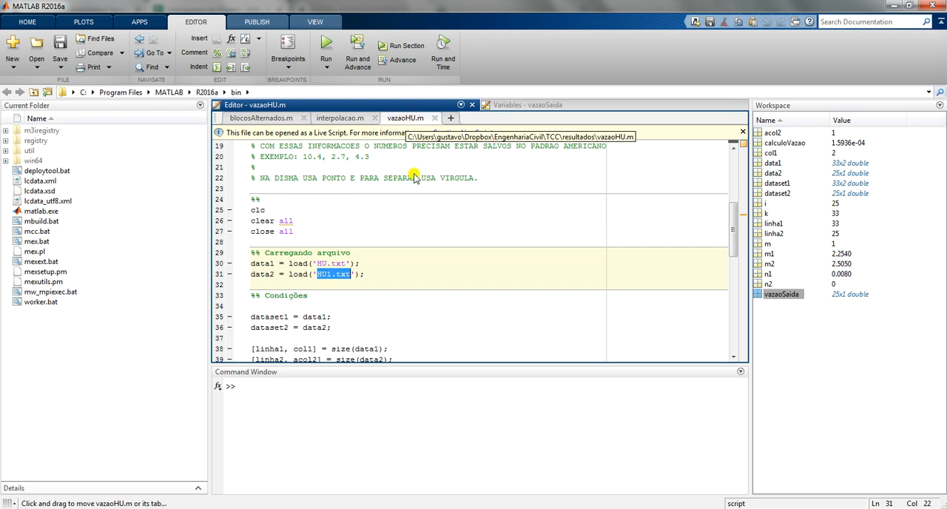
click(357, 254)
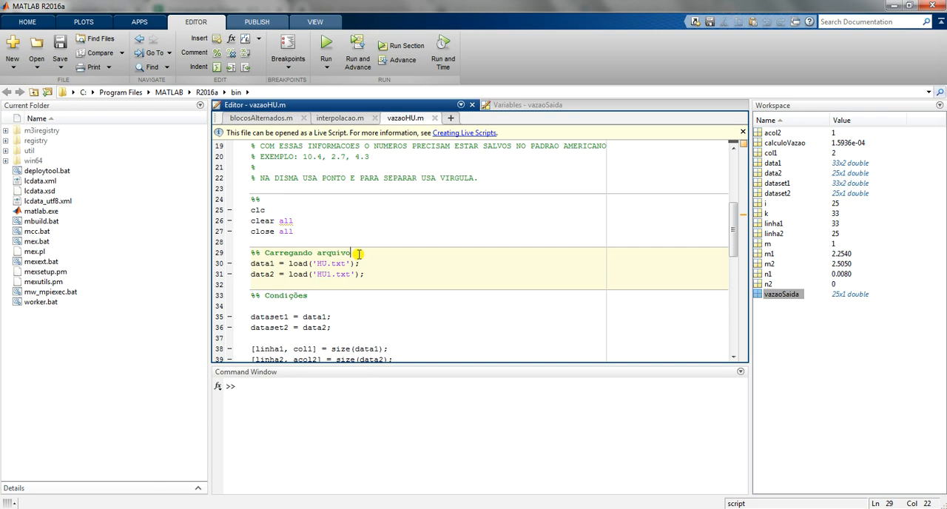
Switch to Sublime Text and close the untitled list of flow values without saving it
key(alt+Tab)
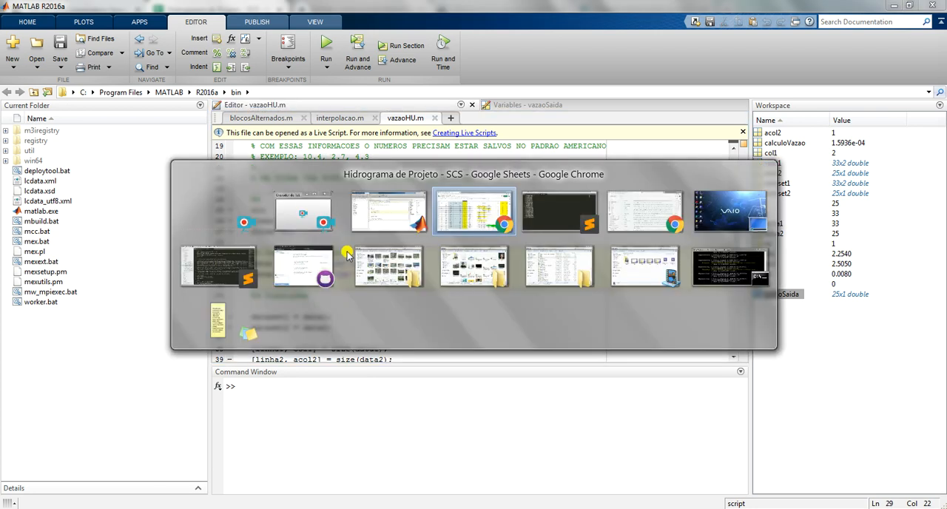
key(alt+Tab)
key(alt+Tab)
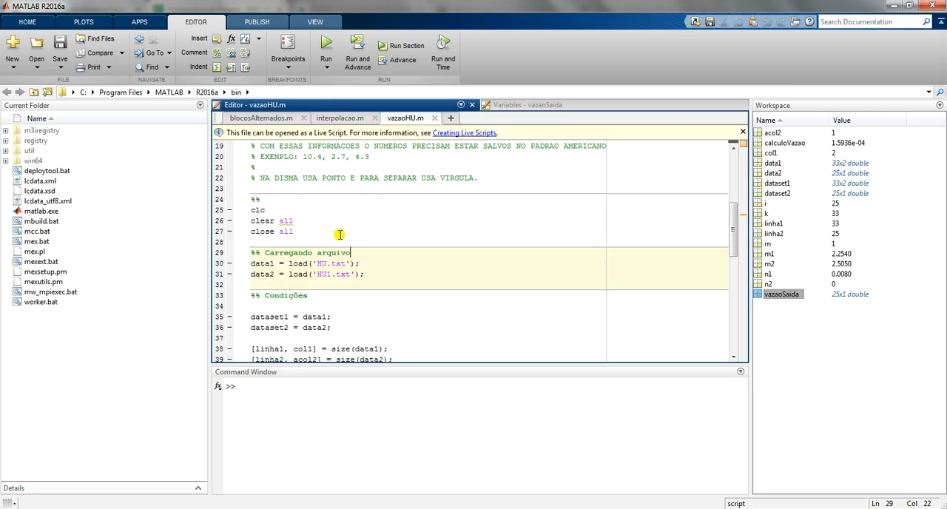
key(alt+Tab)
key(alt+Tab)
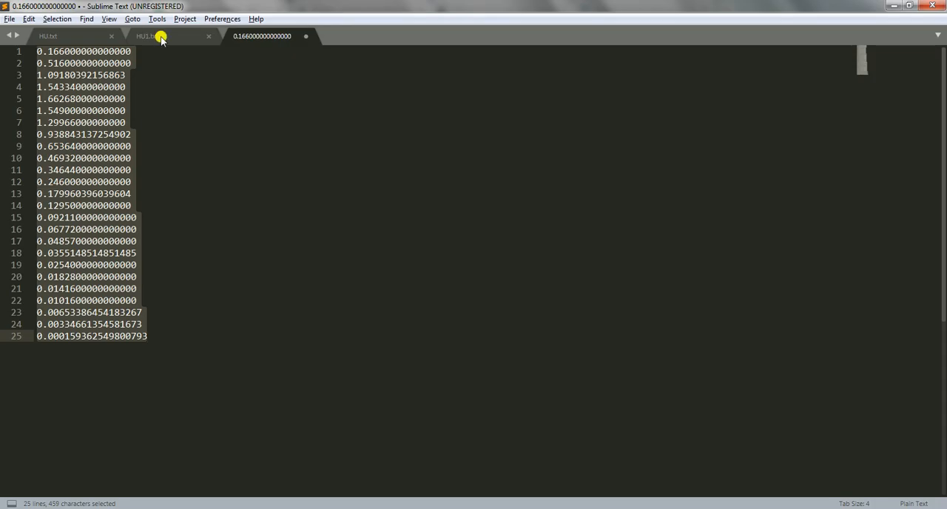
click(161, 38)
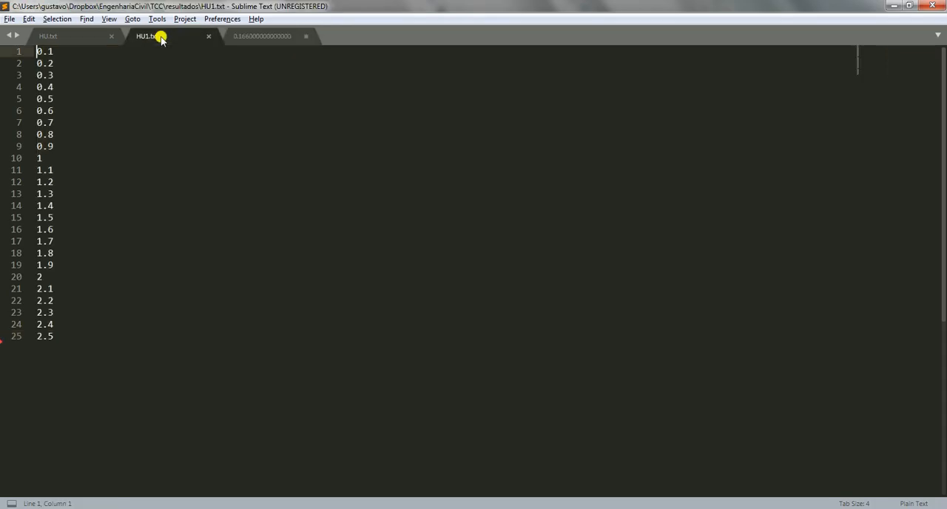
middle_click(267, 34)
click(492, 304)
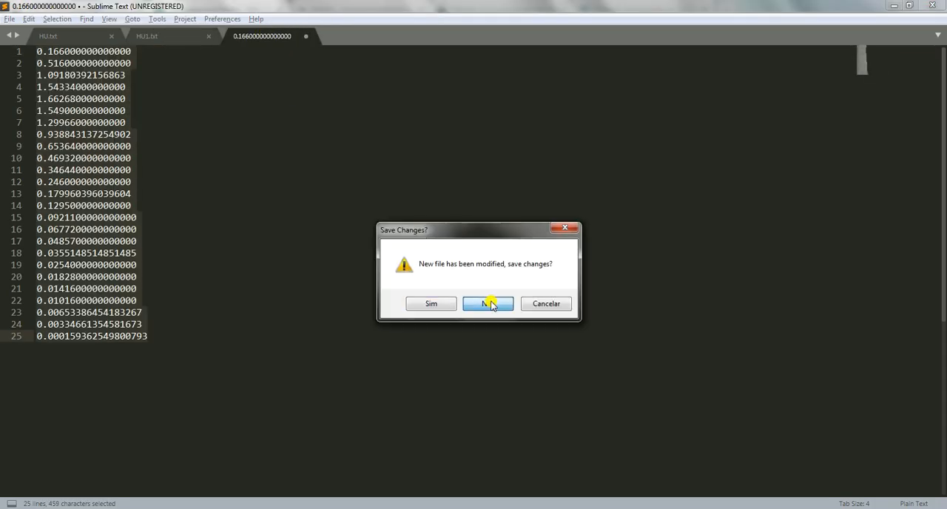
Compare HU.txt with columns C to E of the Google Sheets table, and view the time steps in HU1.txt
click(88, 40)
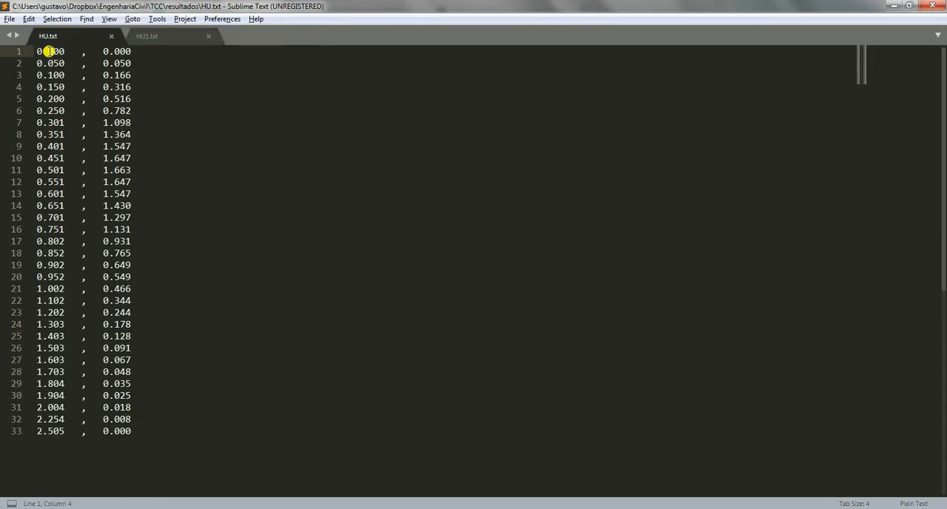
key(alt+Tab)
key(alt+Tab)
key(alt+Tab)
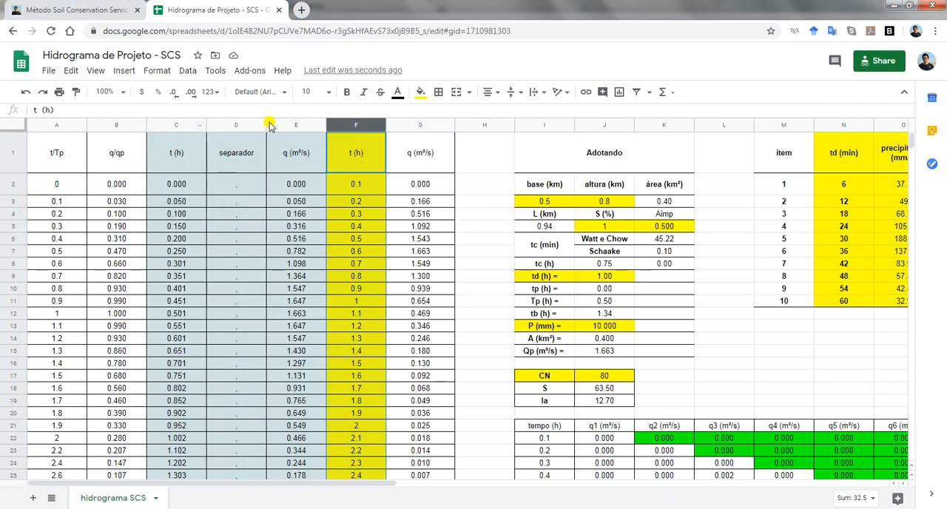
drag(270, 126, 296, 126)
key(alt+Tab)
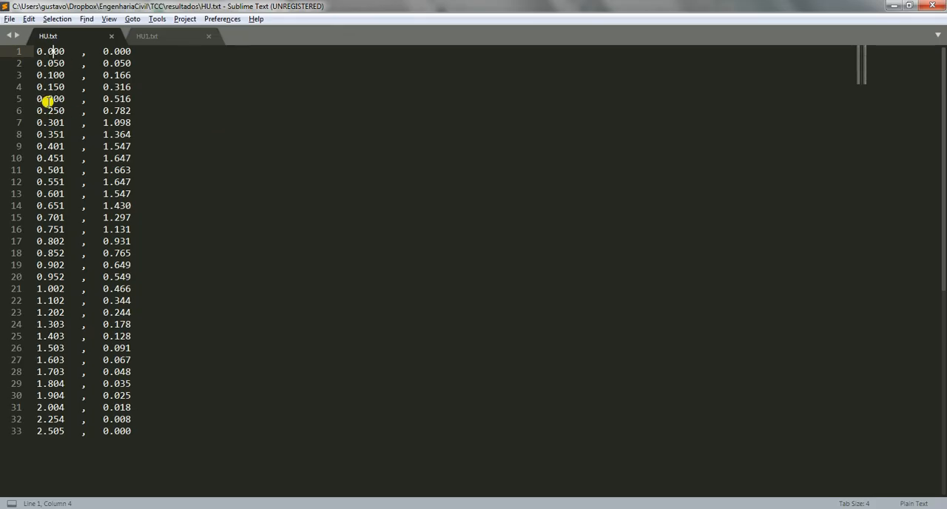
key(alt+Tab)
key(alt+Tab)
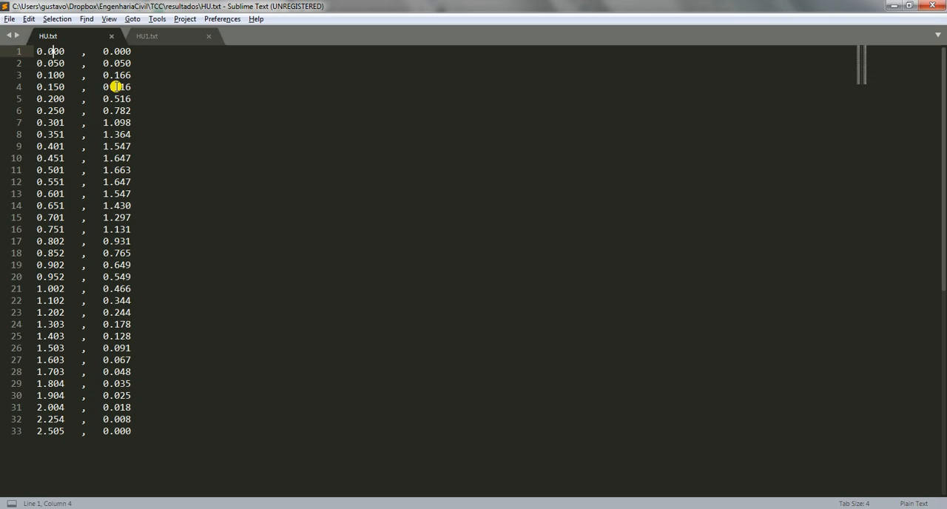
click(159, 39)
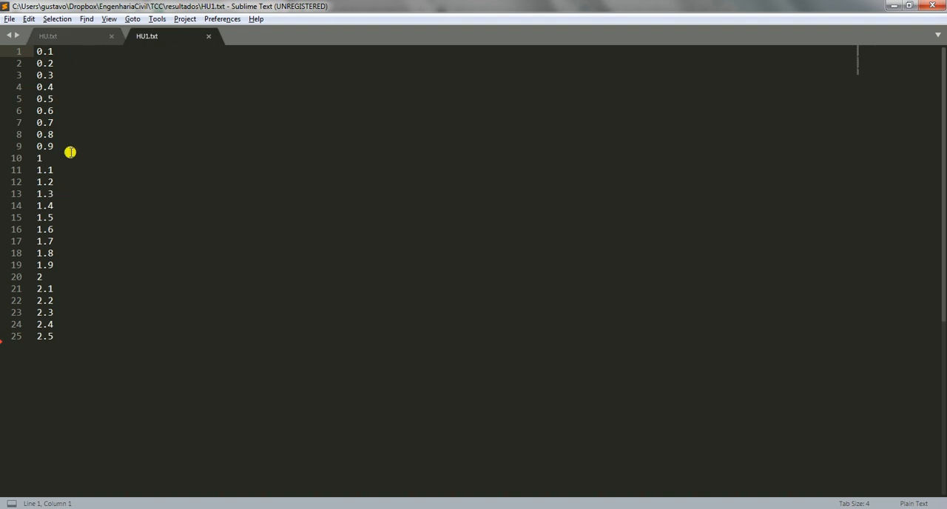
Switch to Google Sheets and clear all q (m³/s) values in column G from G2 downward, keeping the header
key(alt+Tab)
click(430, 185)
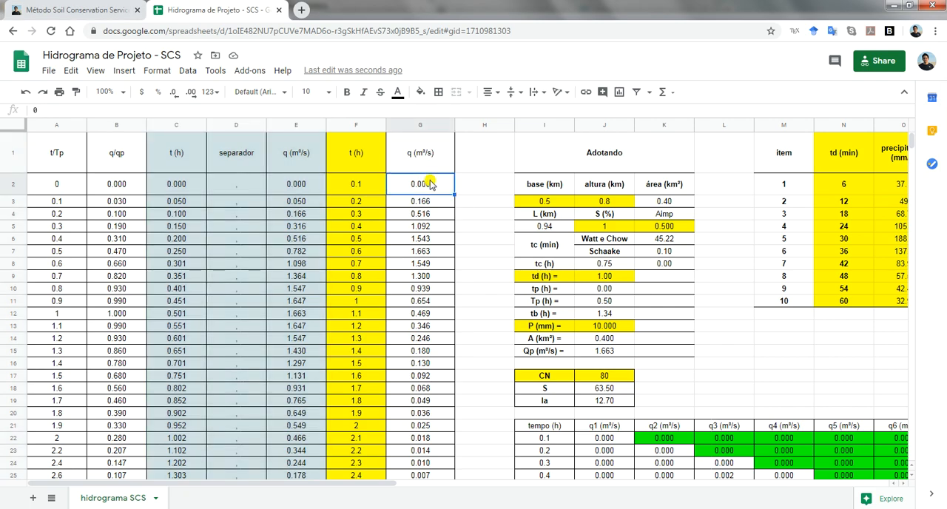
key(ctrl+shift+Down)
key(Delete)
key(ctrl+Up)
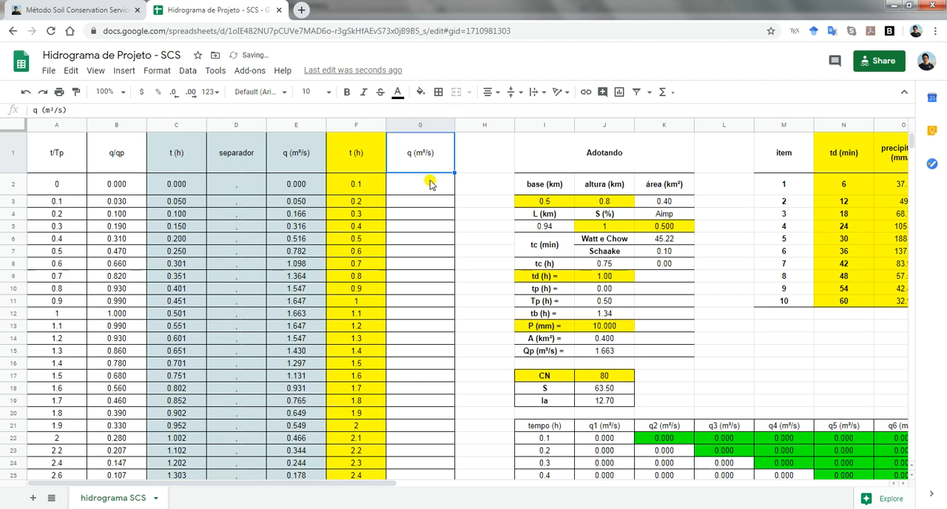
key(Left)
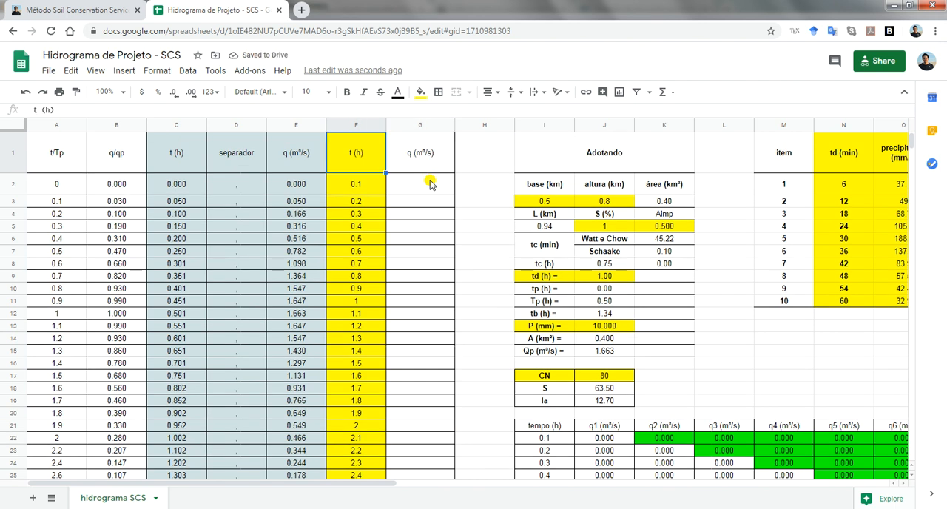
Switch to MATLAB, run the vazaoHU.m script and select the vazaoSaida variable in the workspace
key(alt+Tab)
key(alt+Tab)
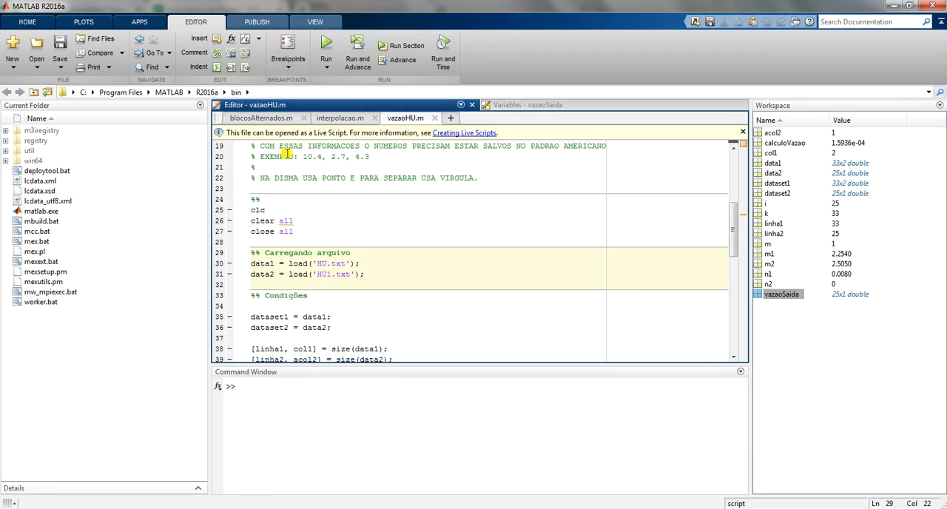
click(323, 46)
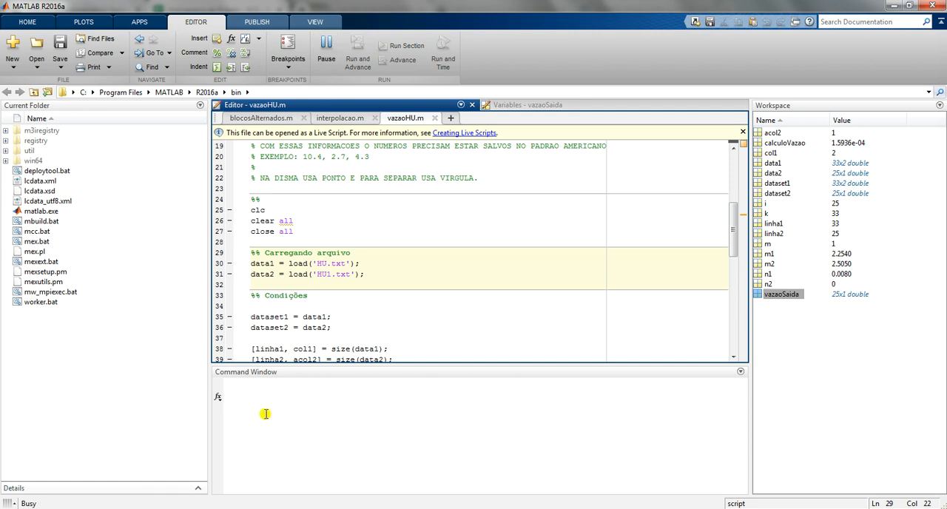
click(783, 295)
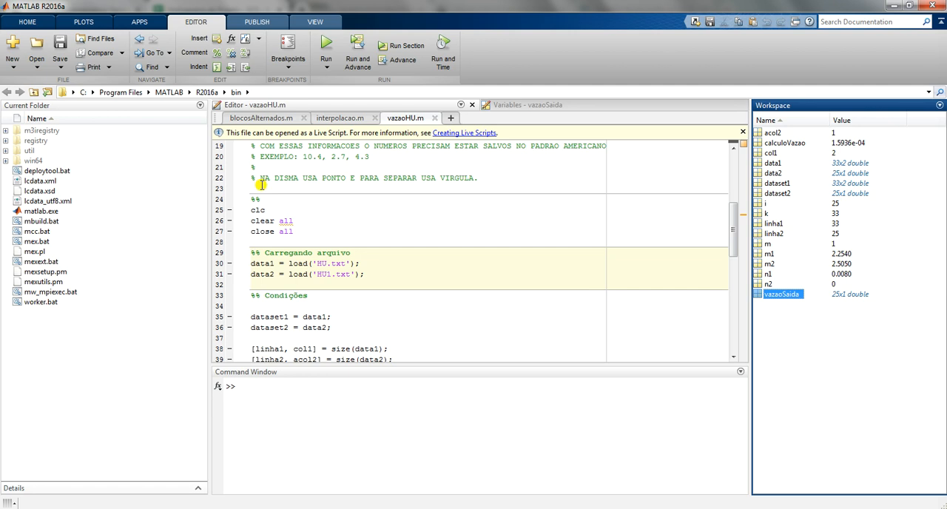
Open the vazaoSaida variable, copy its column 1 flow values, and paste them into a new untitled file in Sublime Text
double_click(789, 294)
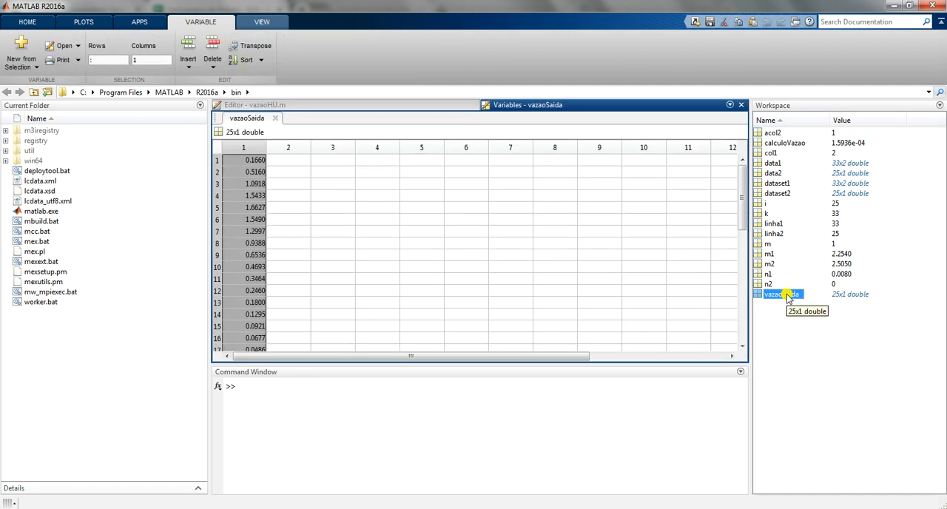
click(255, 163)
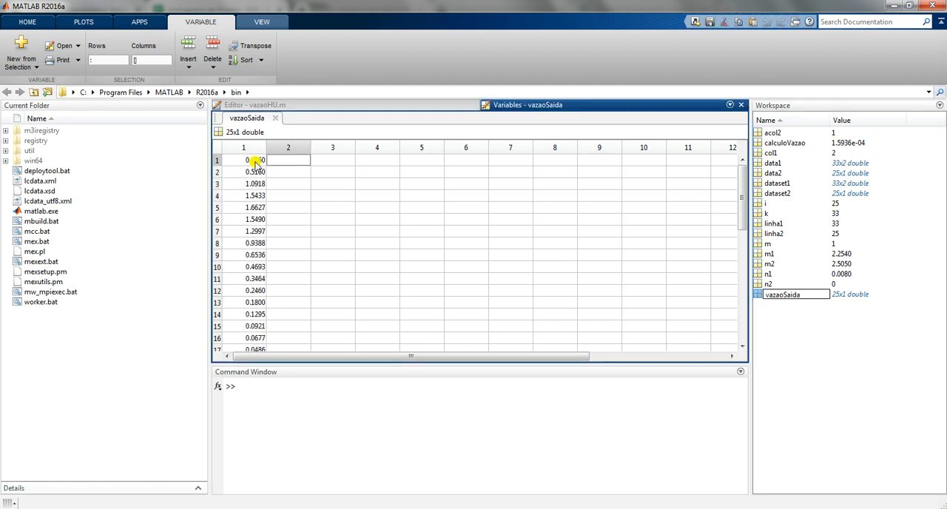
click(254, 162)
key(ctrl+space)
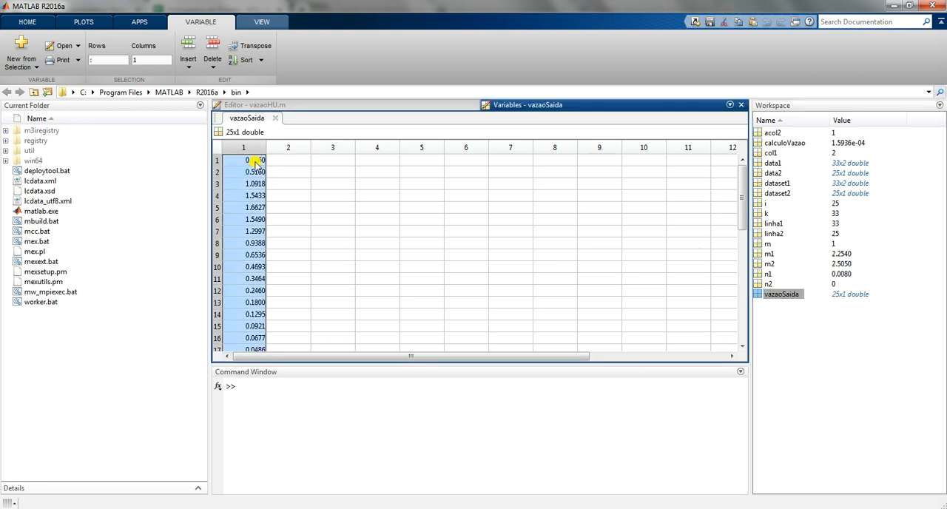
key(alt+Tab)
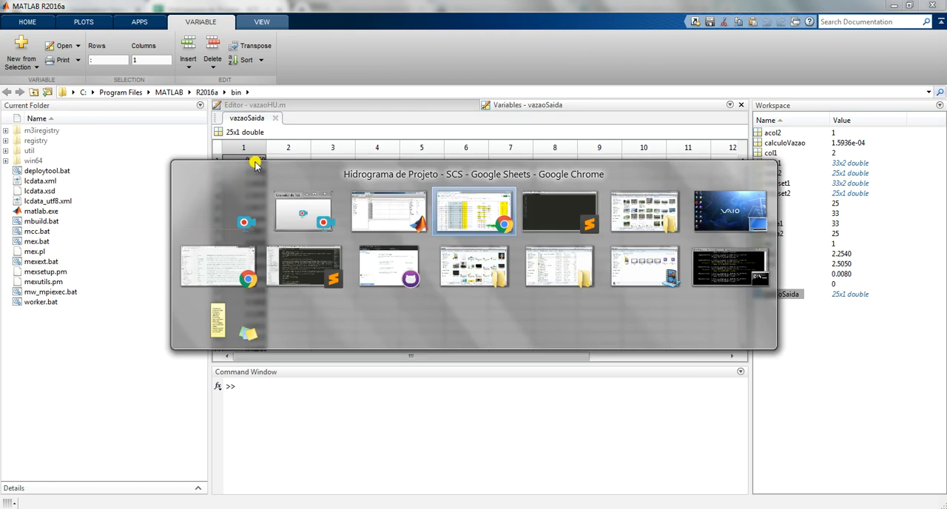
key(alt+Tab)
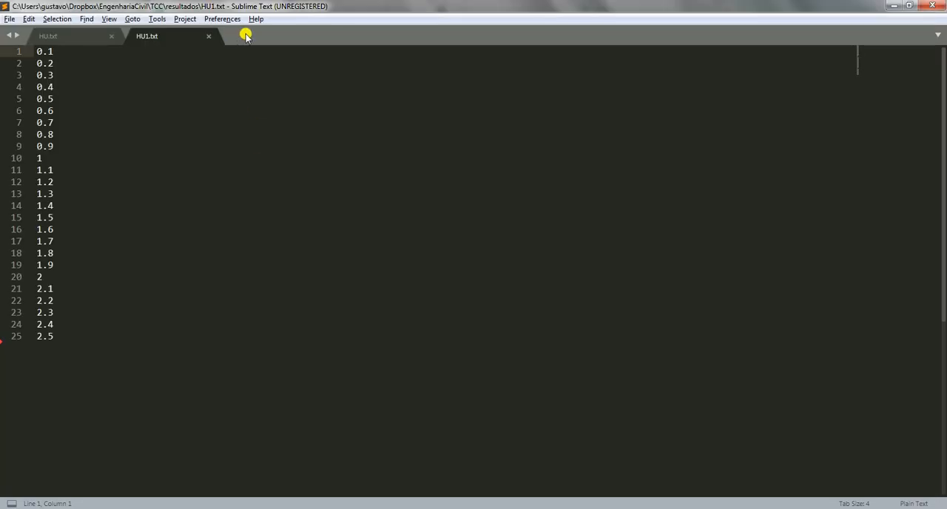
double_click(245, 36)
text(0.166000000000000 0.516000000000000 1.09180392156863 1.54334000000000 1.66268000000000 1.54900000000000 1.29966000000000 0.938843137254902 0.653640000000000 0.469320000000000 0.346440000000000 0.246000000000000 0.179960396039604 0.129500000000000 0.0921100000000000 0.0677200000000000 0.0485700000000000 0.0355148514851485 0.0254000000000000 0.0182800000000000 0.0141600000000000 0.0101600000000000 0.00653386454183267 0.00334661354581673 0.000159362549800793)
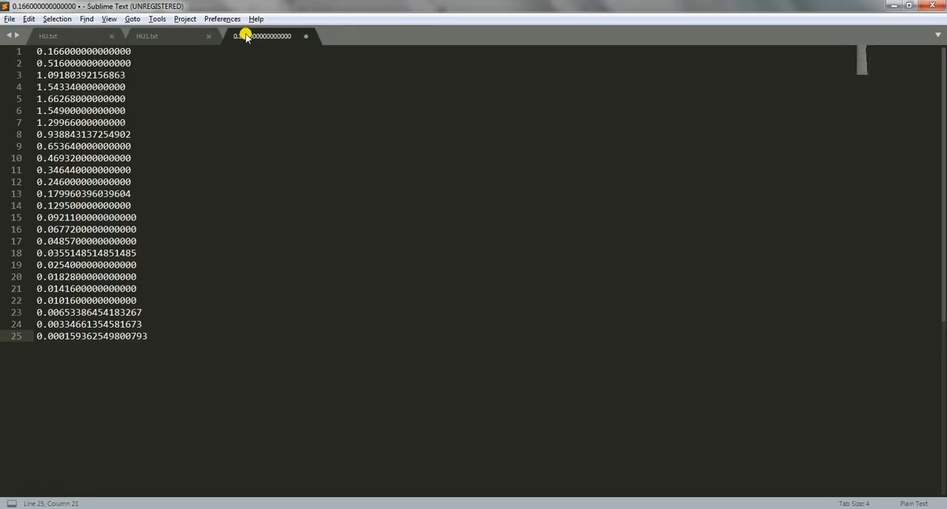
Try to replace every comma in the pasted list of flow values
key(ctrl+h)
click(905, 485)
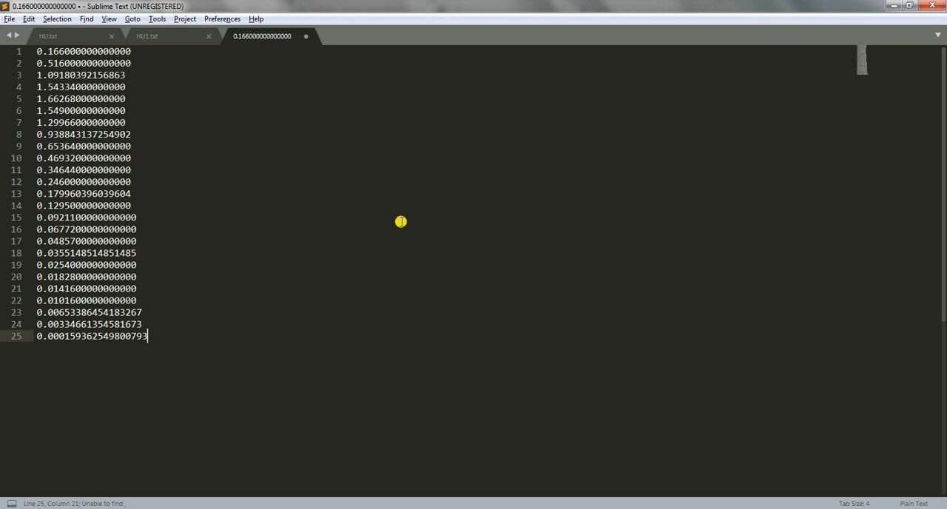
click(337, 196)
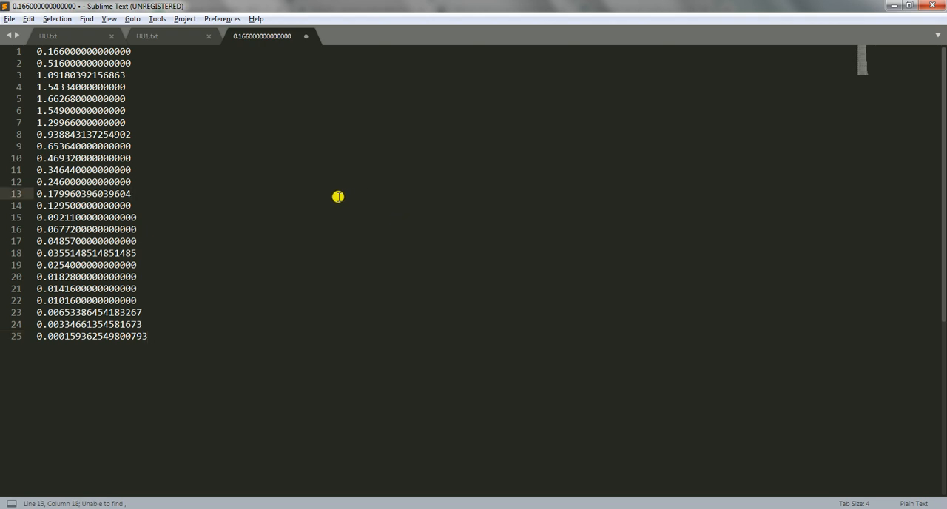
Copy the whole flow list and paste it into the q (m³/s) column G of the Google Sheets table, starting at G2
key(ctrl+a)
key(ctrl+c)
key(alt+Tab)
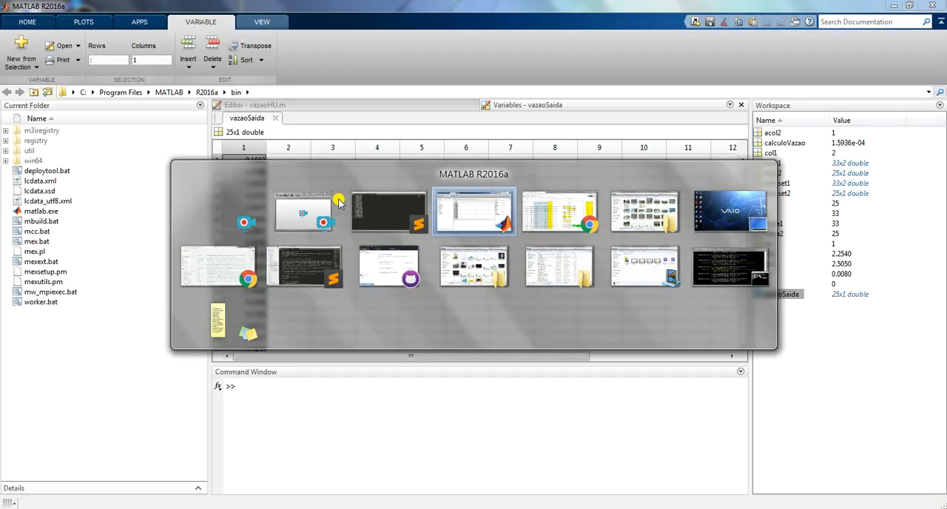
key(alt+Tab)
click(410, 191)
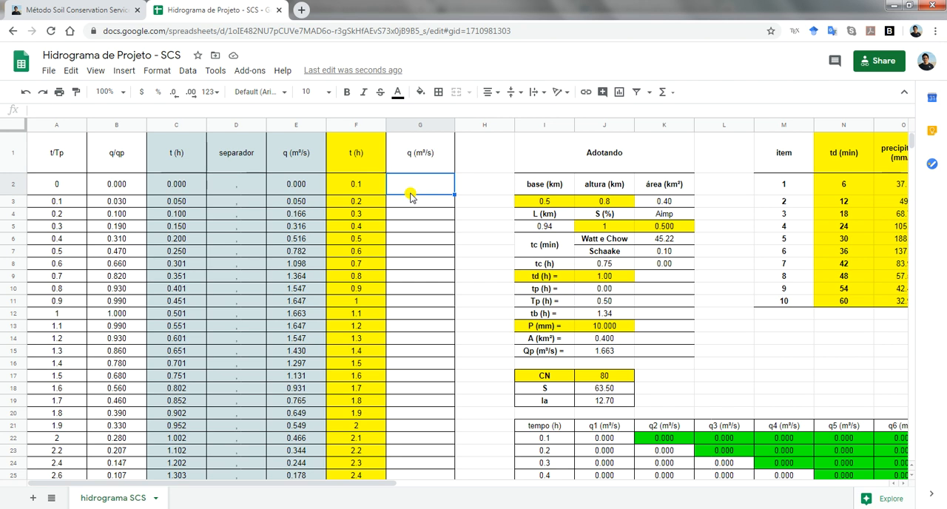
key(ctrl+v)
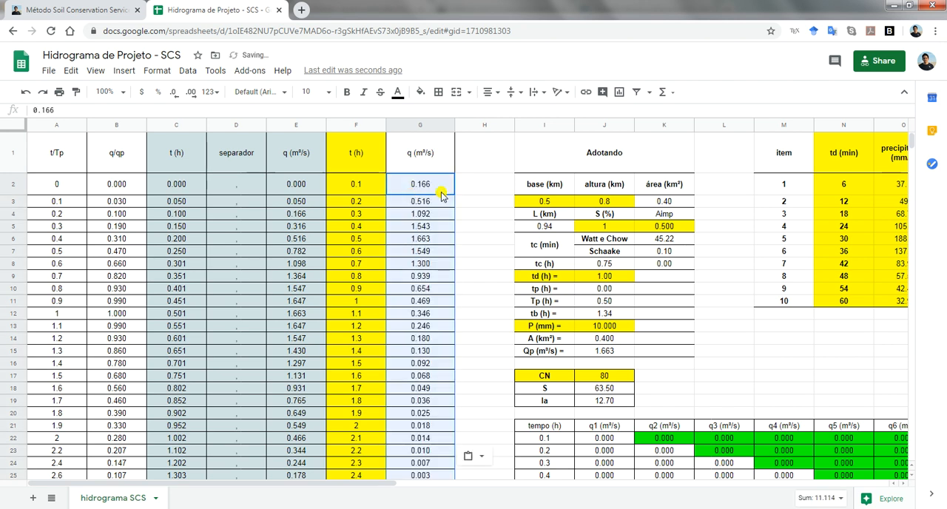
Compare the column G flows at 0.4 h and 0.7 h with the matching times and flows in columns C and E
click(378, 232)
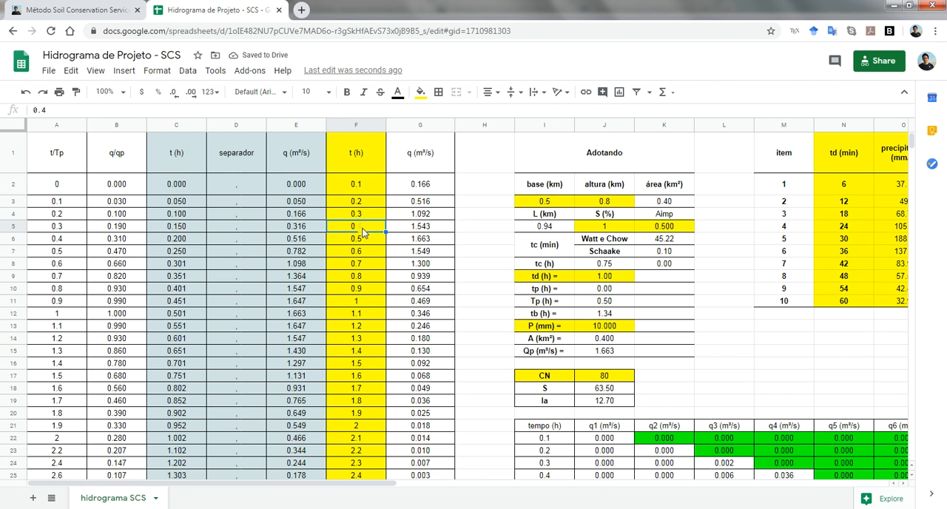
click(180, 293)
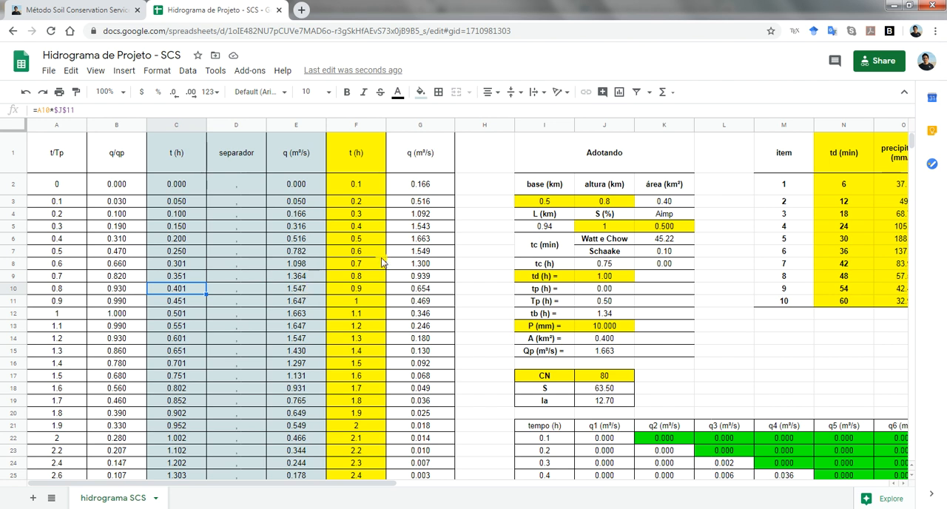
click(431, 229)
click(368, 265)
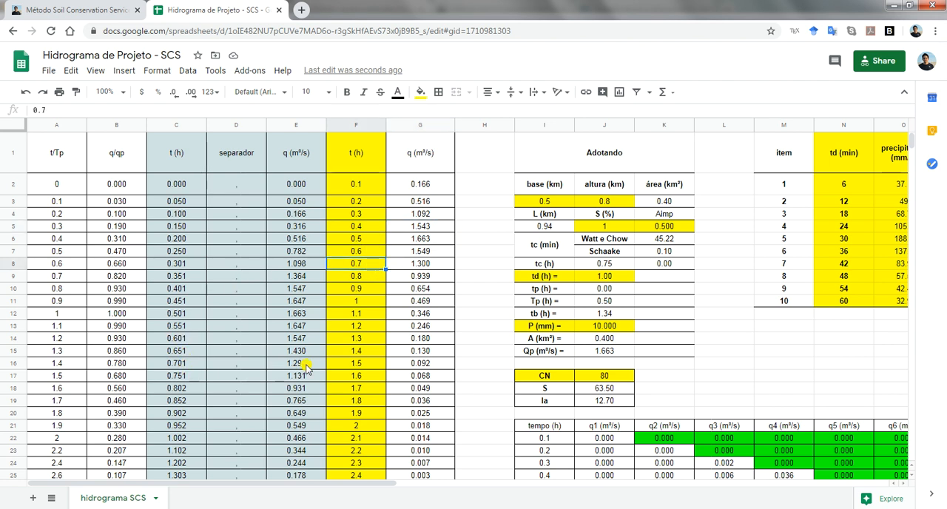
click(430, 268)
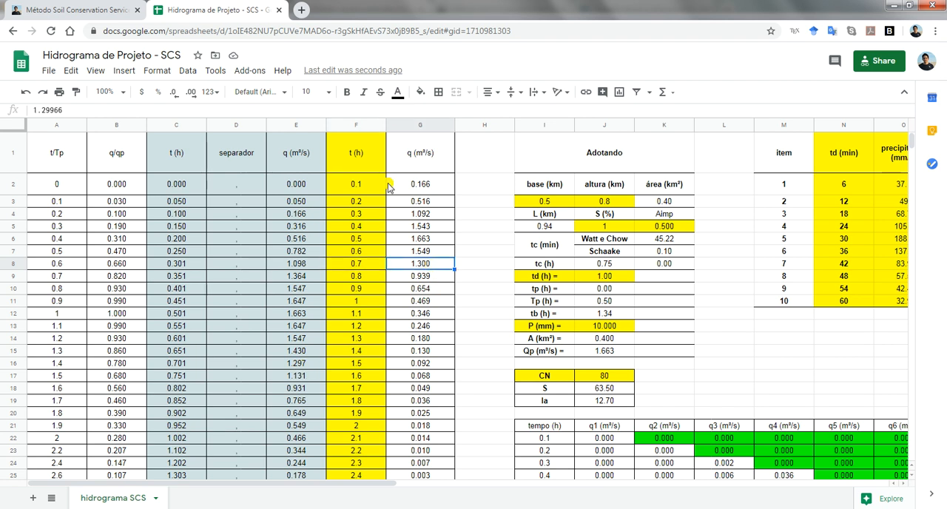
scroll(393, 191, down, 1)
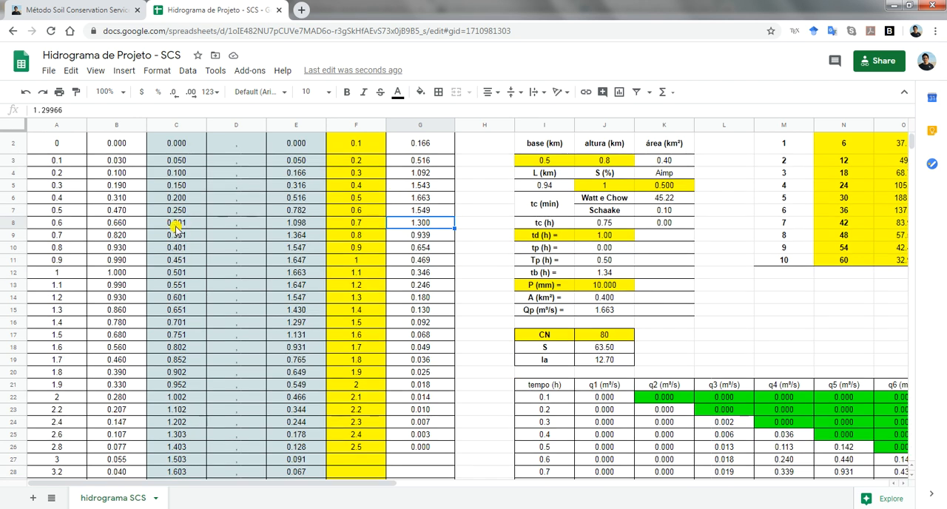
click(179, 325)
click(296, 324)
Compare the last original times in C32:C34 with the fixed time steps and flows in F22:G26
scroll(330, 318, down, 3)
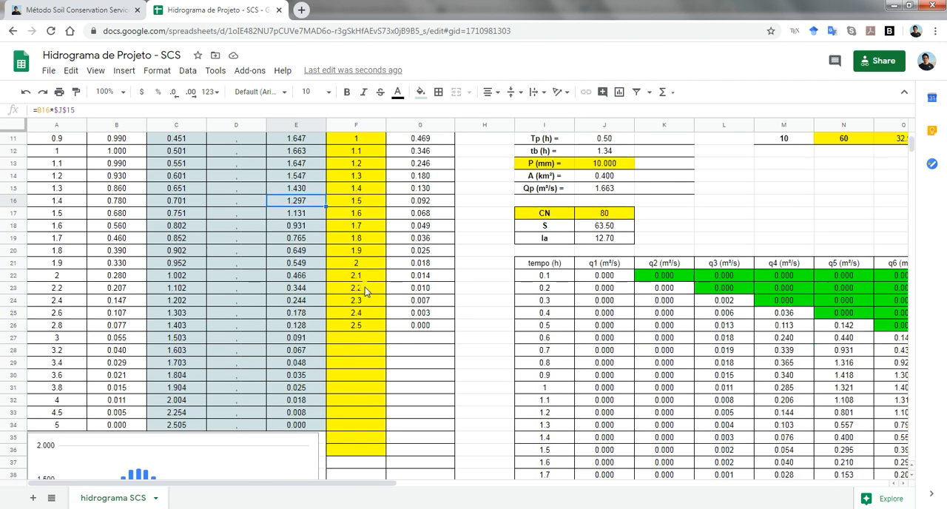
click(362, 278)
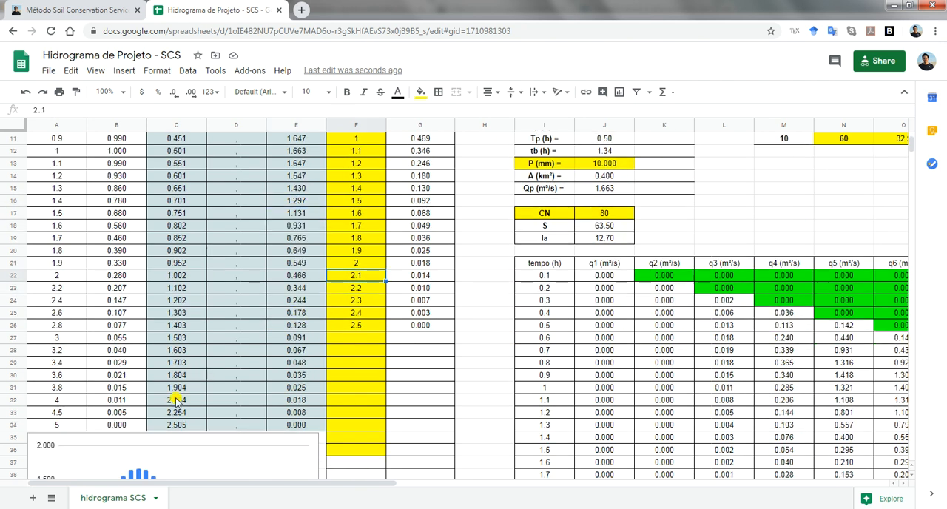
drag(185, 400, 181, 426)
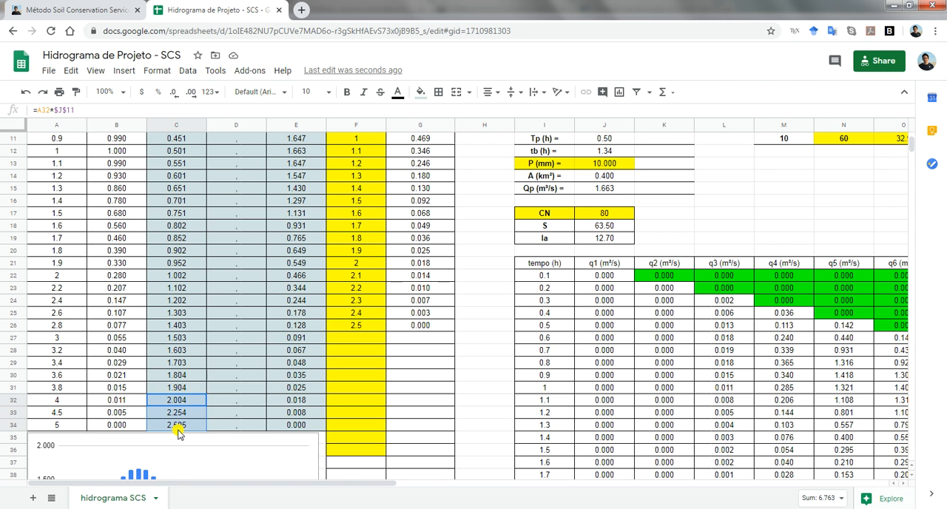
drag(357, 278, 424, 333)
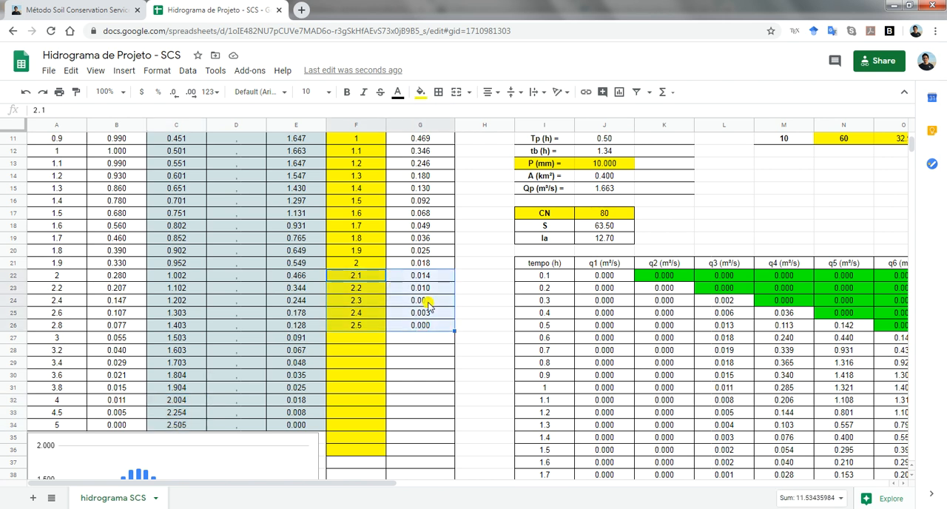
scroll(427, 304, up, 4)
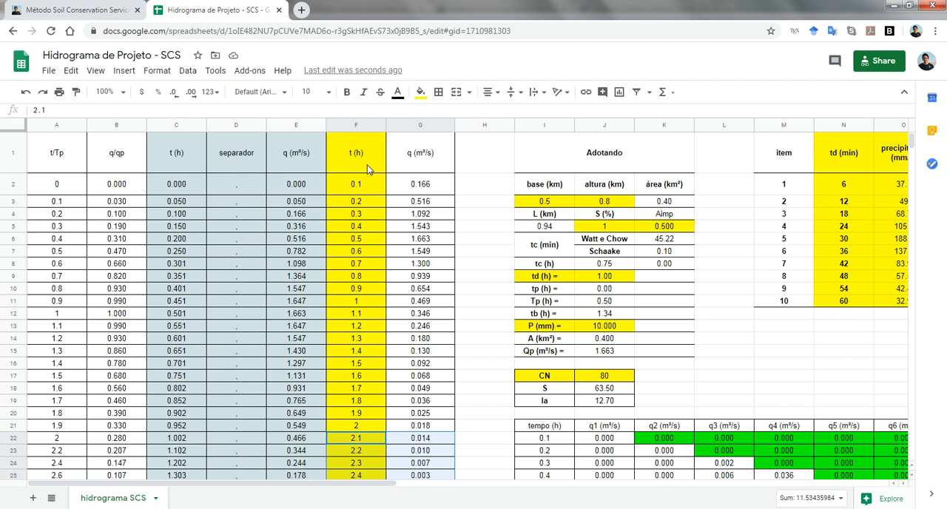
Review the fixed time steps in column F against the tempo (h) column of the flow table starting at I21
click(368, 169)
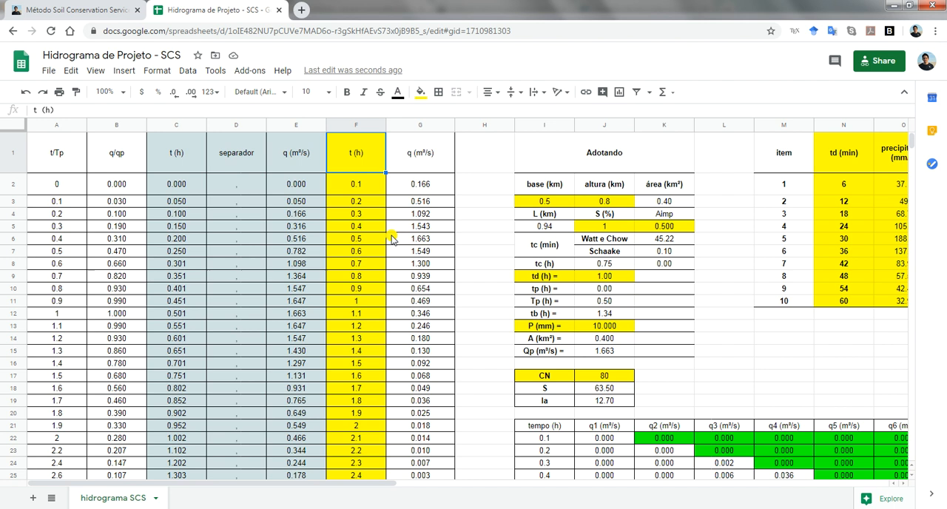
scroll(392, 239, down, 3)
scroll(393, 239, up, 3)
drag(364, 155, 385, 446)
click(541, 327)
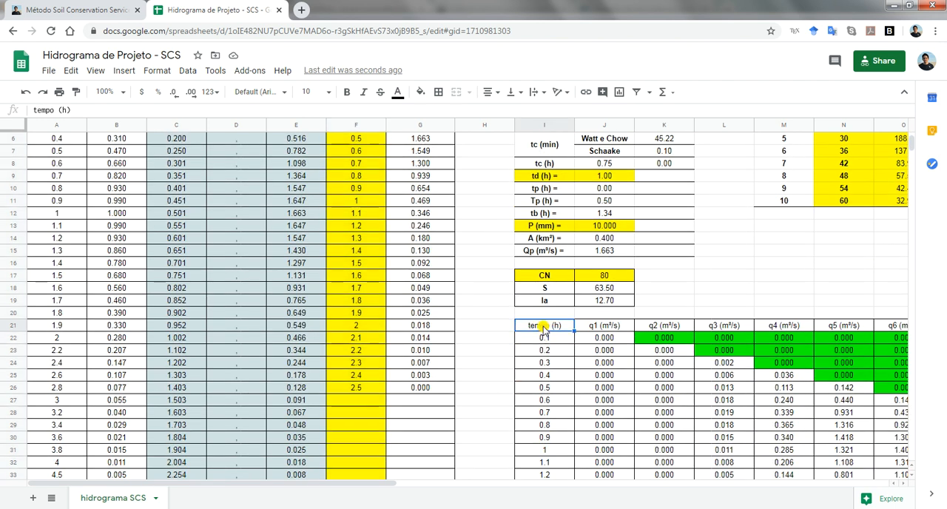
Examine the q1 to q10 flow columns and the formula for excess precipitation per time step in T2
drag(364, 490, 567, 497)
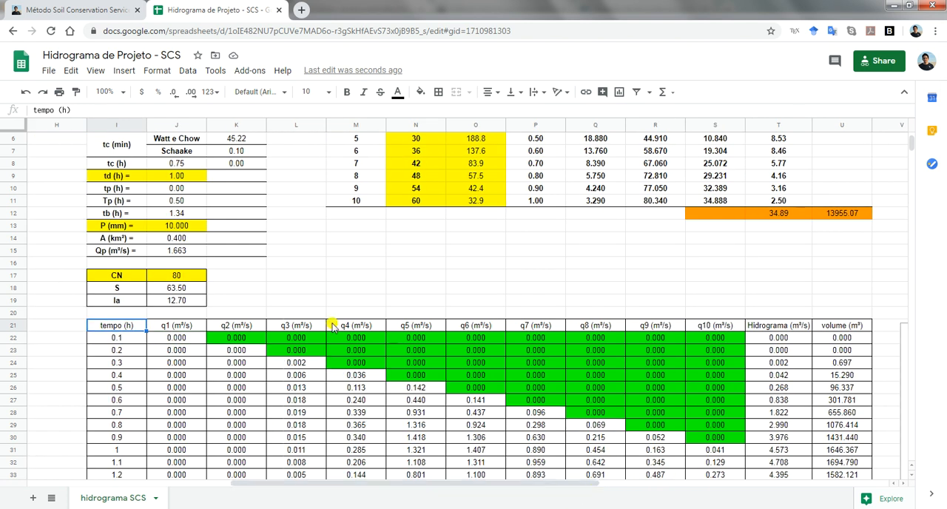
scroll(332, 326, up, 1)
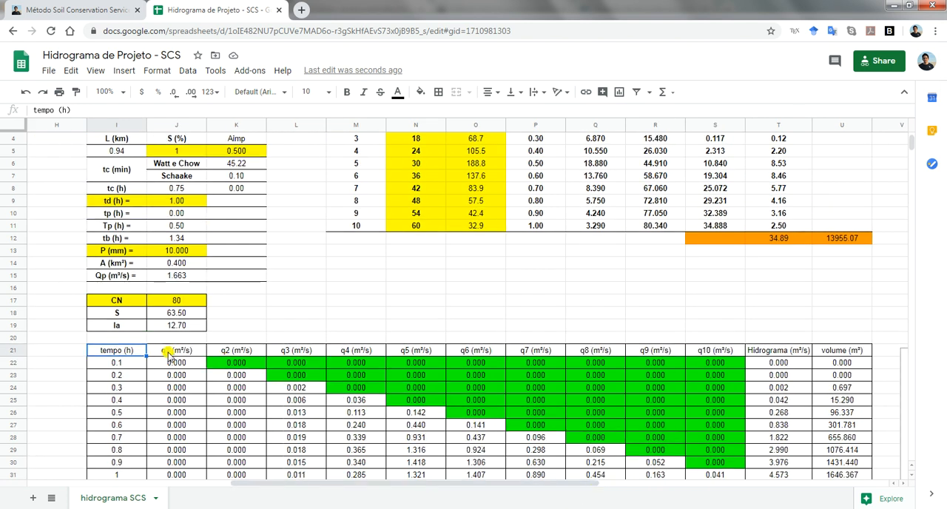
click(185, 351)
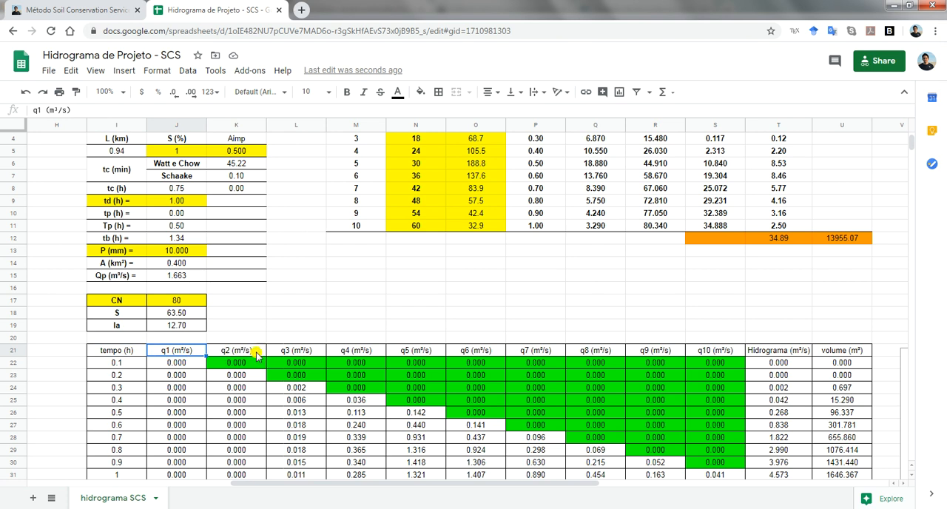
click(253, 351)
click(705, 353)
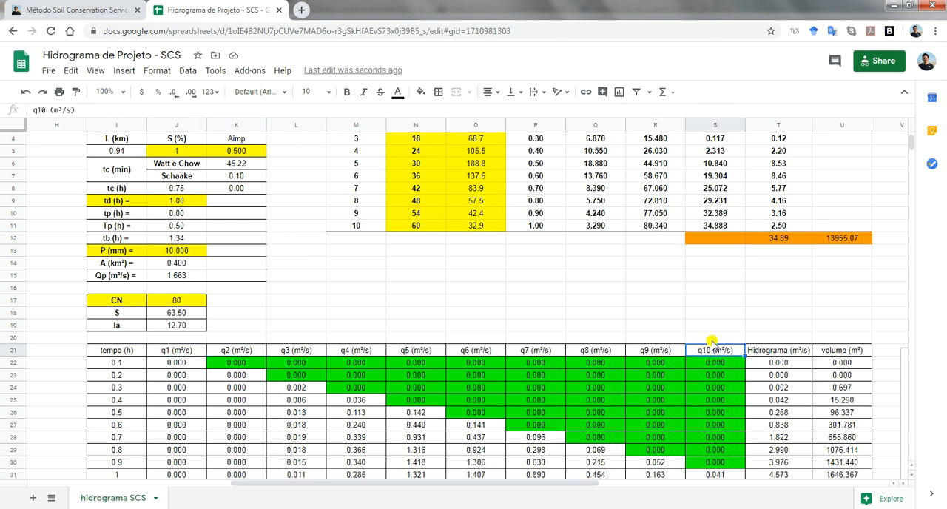
scroll(193, 354, up, 1)
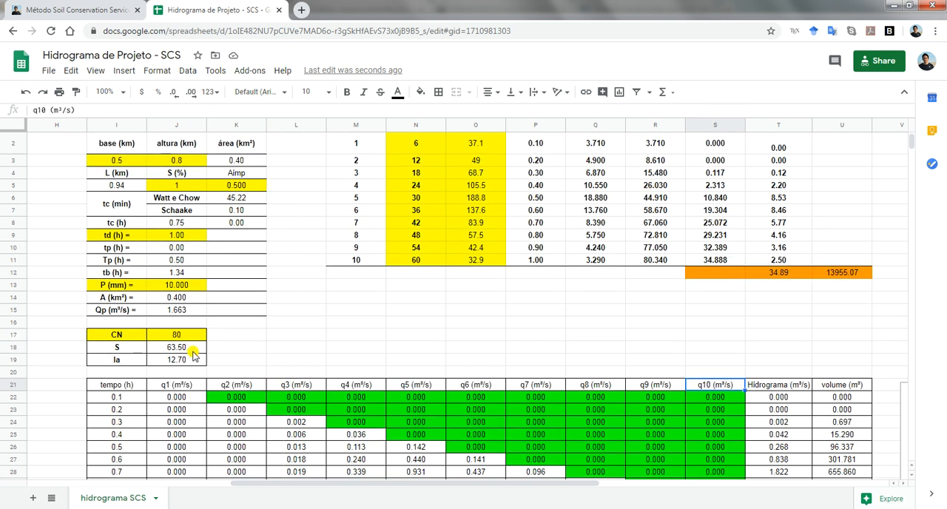
scroll(630, 244, up, 1)
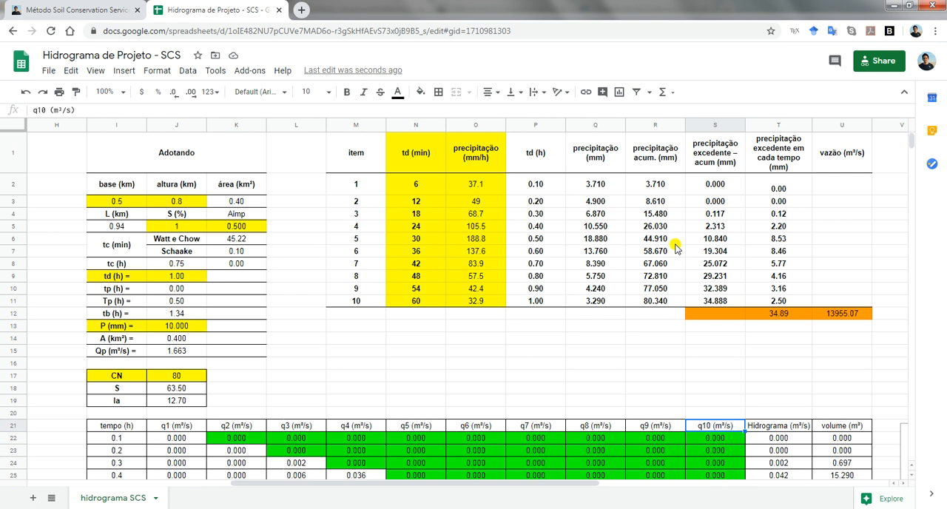
click(792, 192)
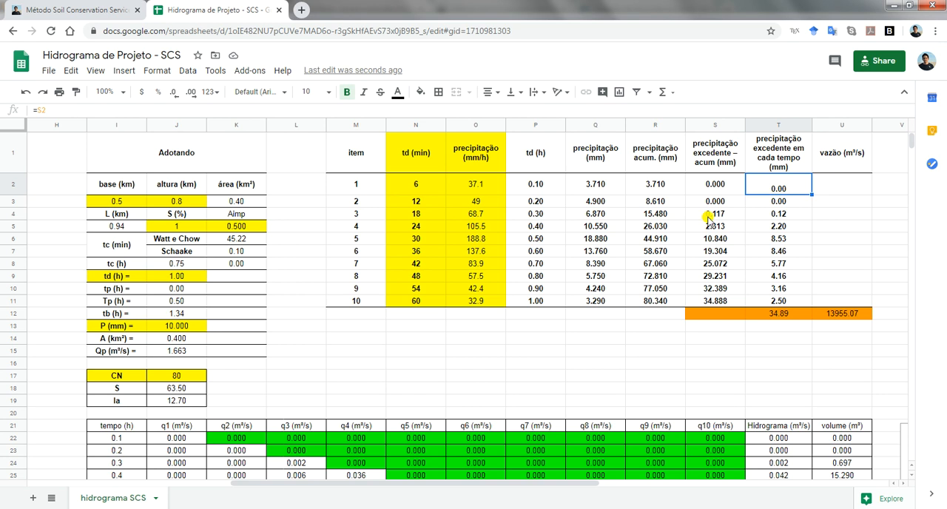
Inspect the q1 formula in J22 with its references to T2 and G2, and view the rows below it
scroll(689, 226, down, 1)
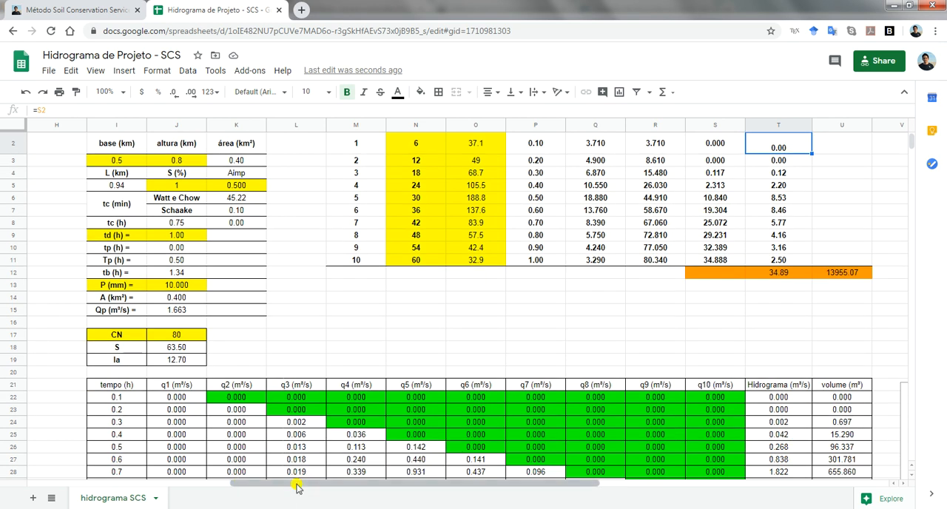
scroll(251, 483, left, 1)
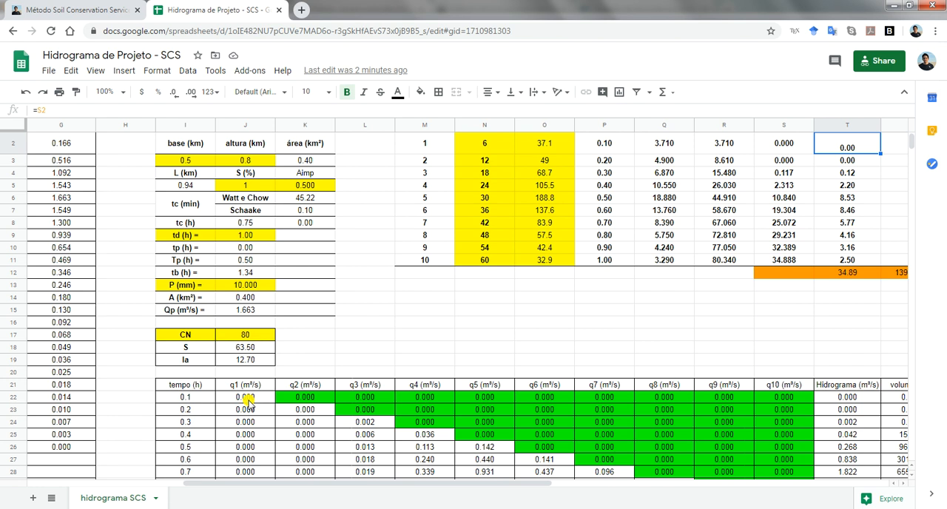
key(Return)
key(Escape)
click(250, 401)
key(F2)
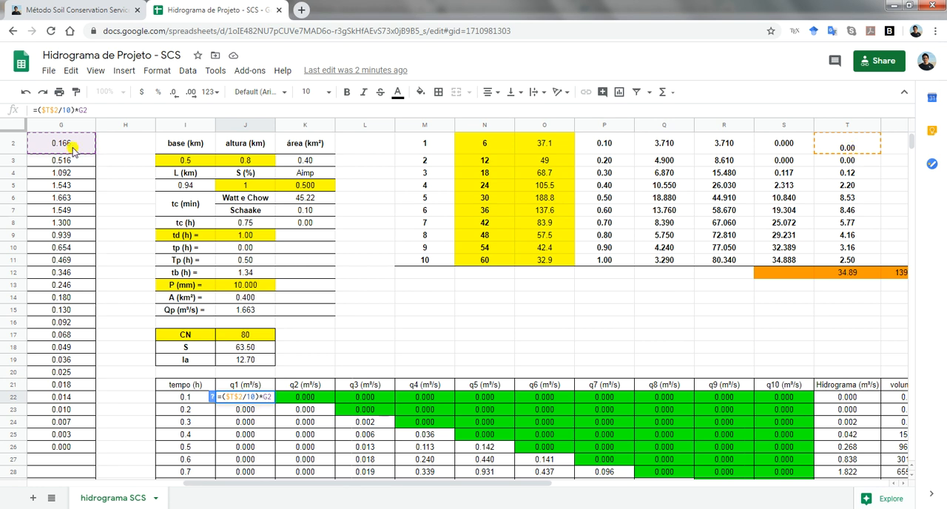
key(Escape)
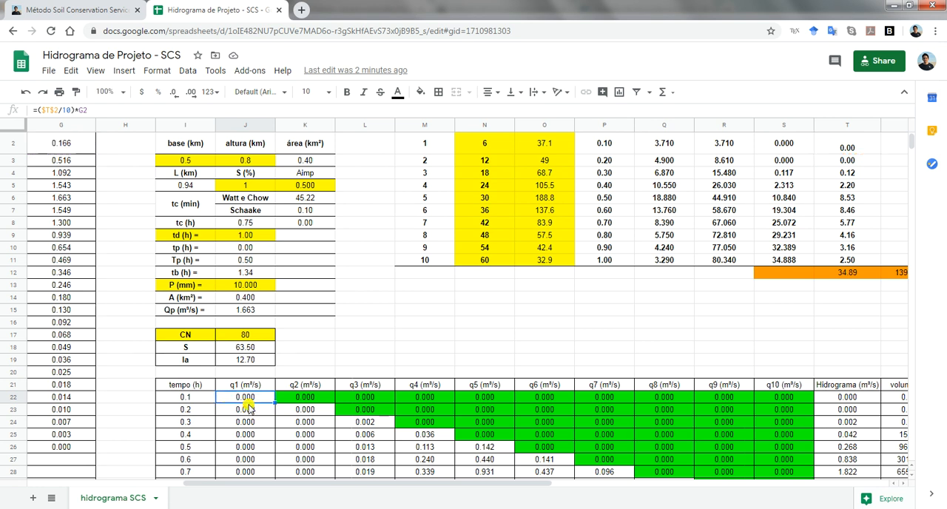
scroll(242, 409, down, 3)
scroll(241, 409, down, 3)
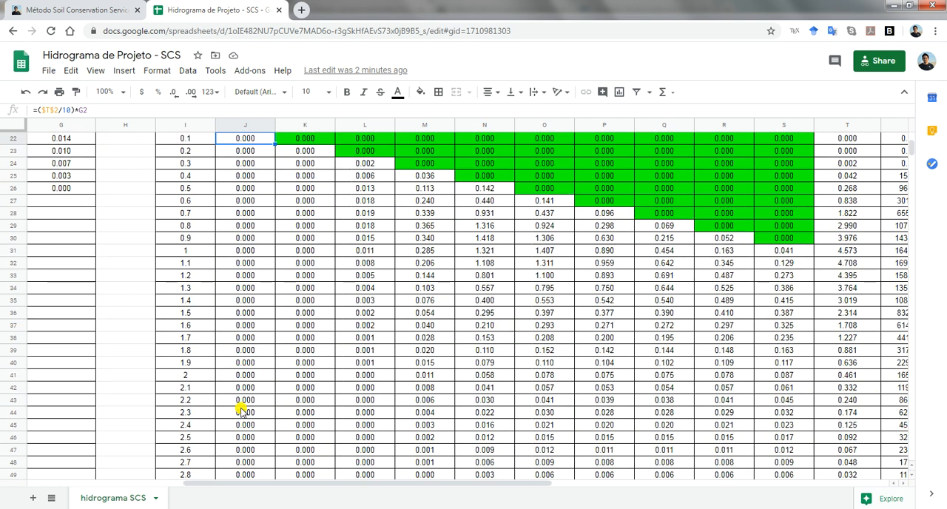
Scan the q1 flow column from J22 down past the last time step in row 56
scroll(242, 409, down, 5)
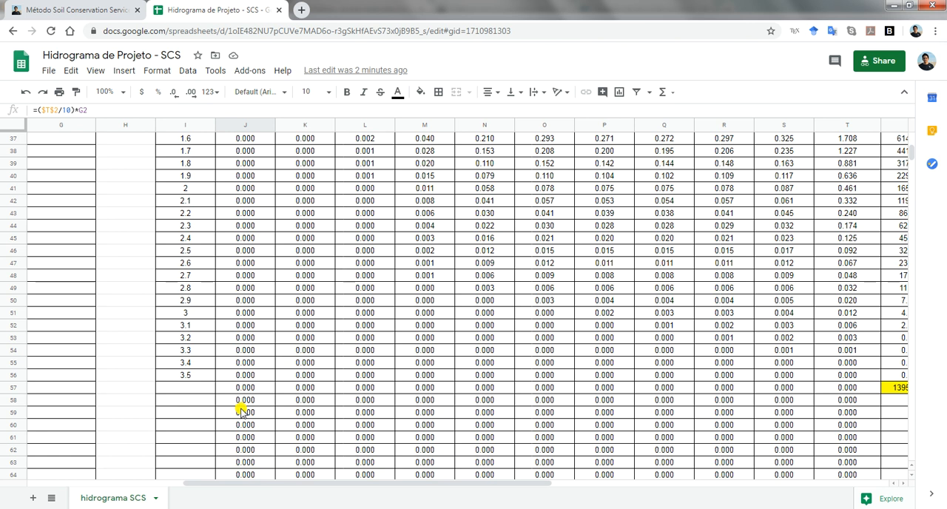
scroll(241, 412, down, 1)
scroll(241, 413, down, 1)
scroll(241, 412, up, 5)
scroll(241, 412, up, 2)
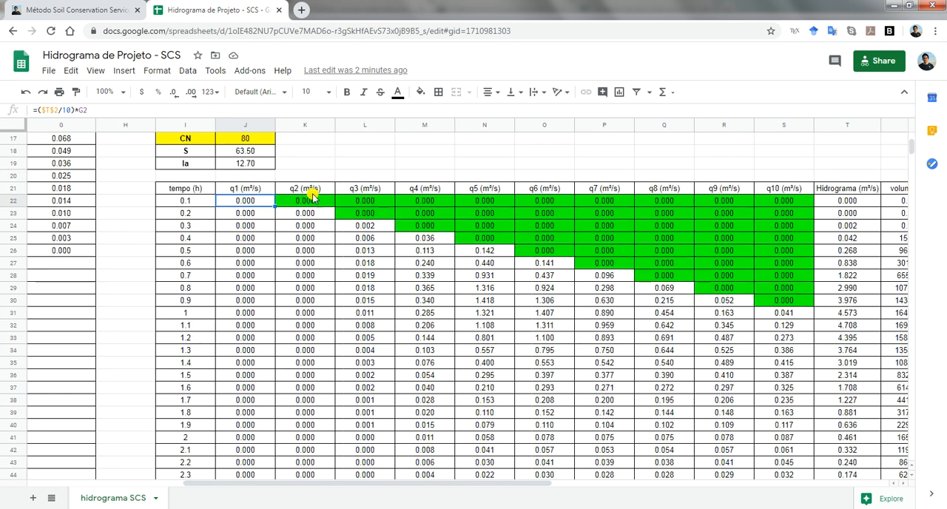
Check the zero entered in K22 for q2 against the time steps of the precipitation table
click(314, 195)
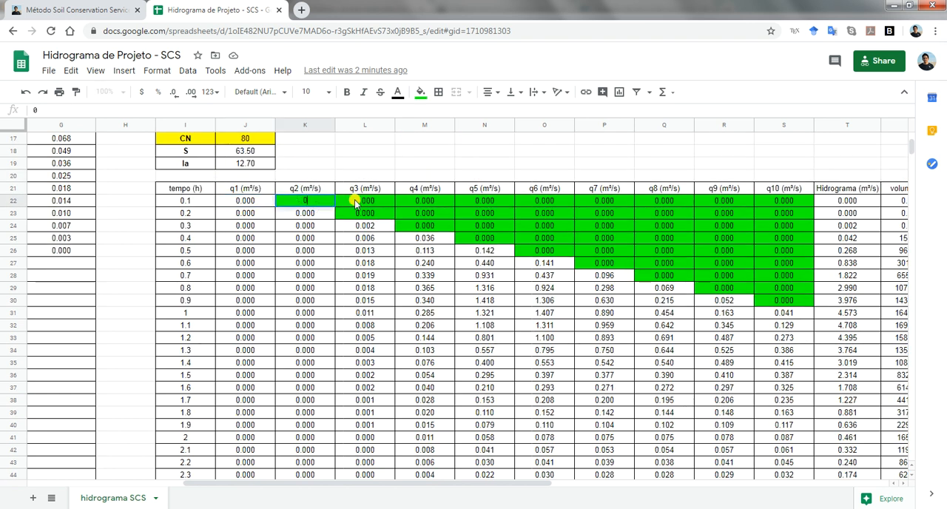
scroll(359, 204, up, 4)
scroll(438, 222, up, 2)
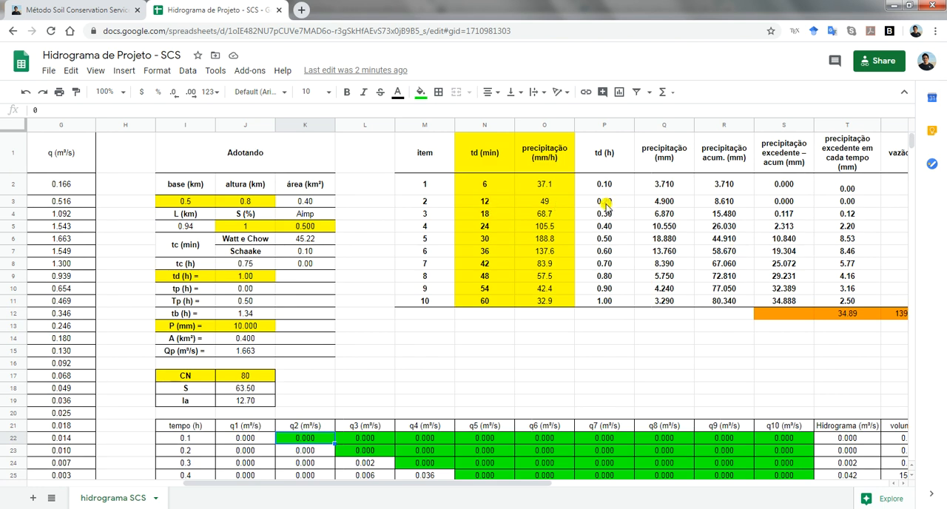
scroll(361, 302, down, 1)
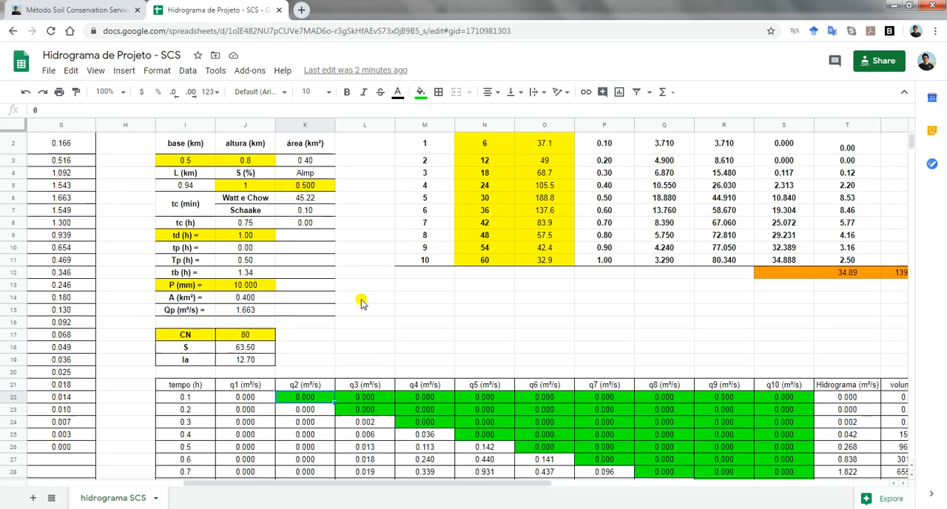
scroll(361, 302, down, 2)
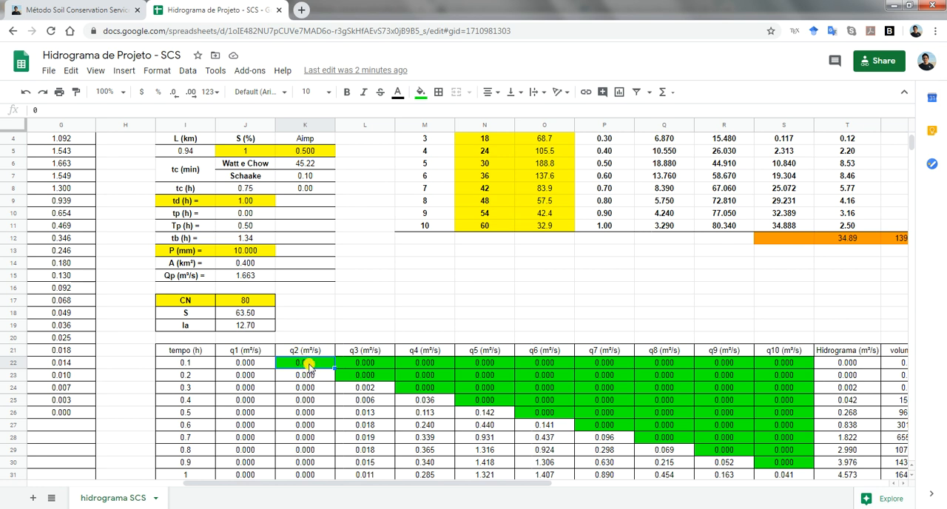
Inspect the q2 formula in K23 with its references to T3 and G2
click(311, 377)
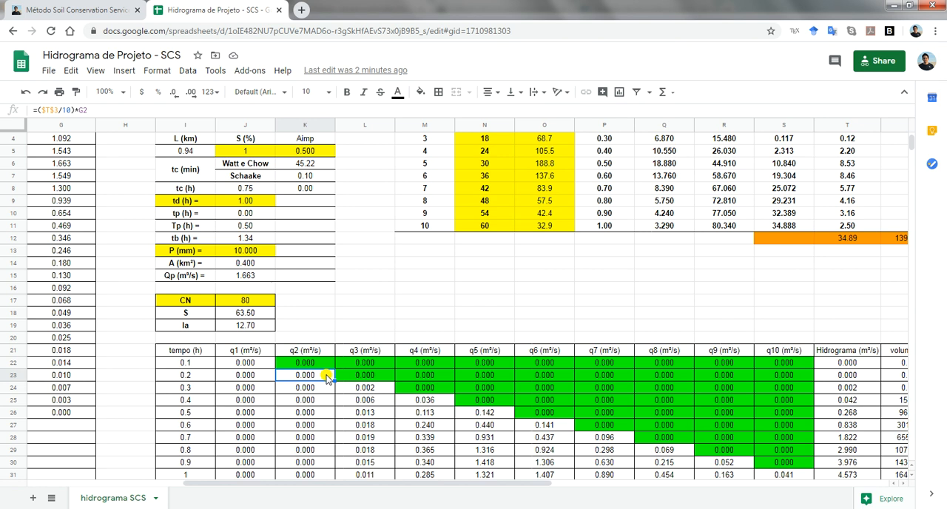
double_click(279, 379)
scroll(538, 302, up, 1)
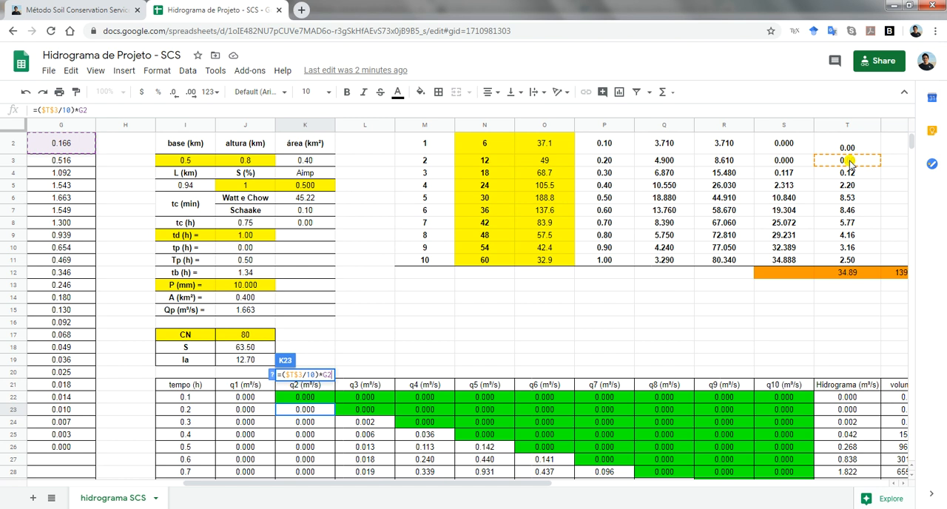
scroll(53, 150, up, 1)
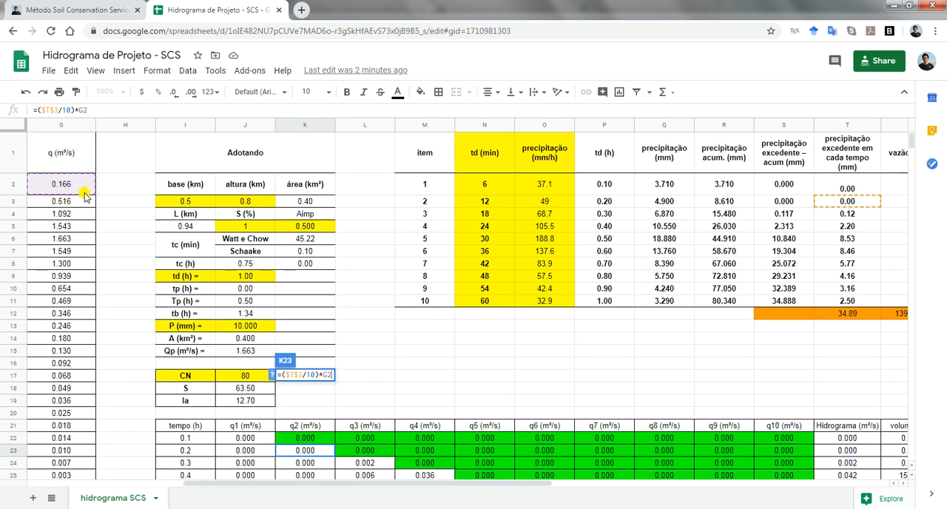
key(Escape)
Review the q2 flows below K23 against the tempo (h) column of the flow table
scroll(307, 366, down, 5)
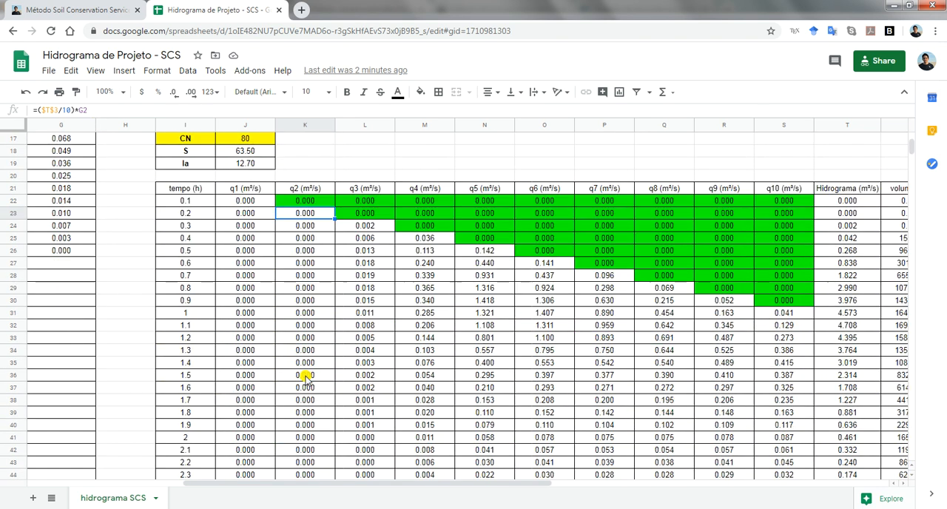
scroll(307, 378, down, 5)
scroll(307, 377, up, 5)
scroll(308, 378, up, 1)
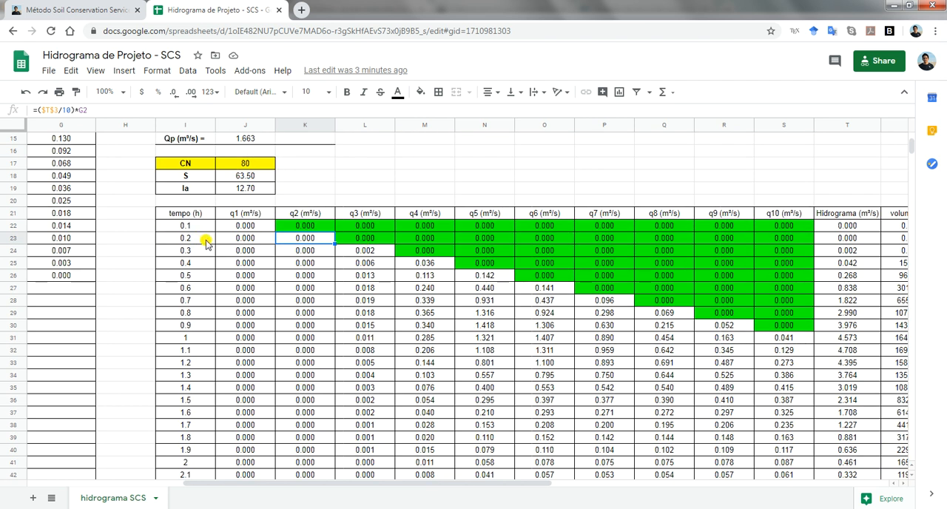
scroll(241, 254, up, 2)
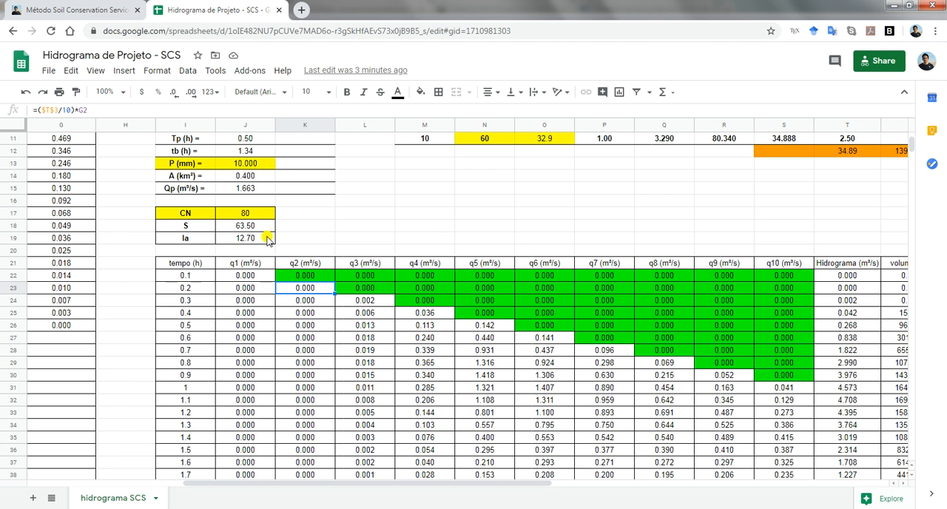
scroll(267, 240, up, 1)
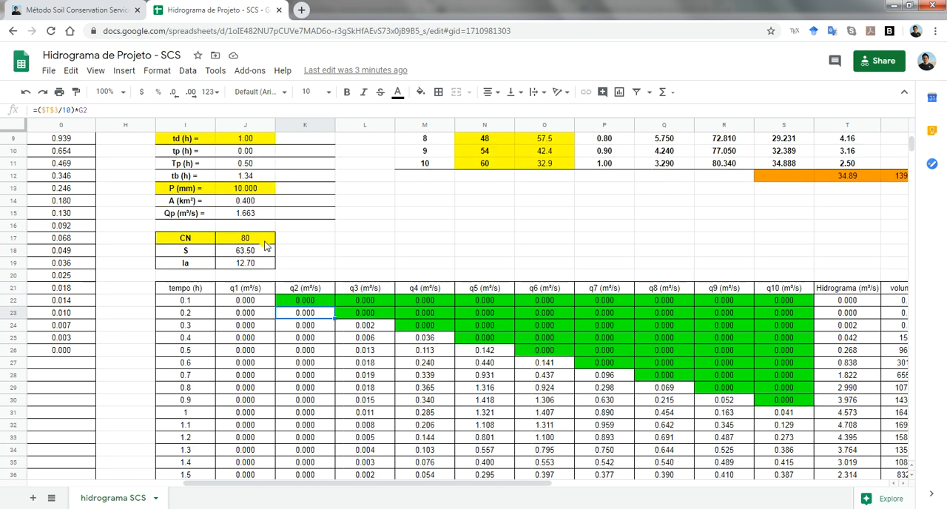
Check the zeros in L22 and L23 for q3 against the excess precipitation formula in T4
click(367, 305)
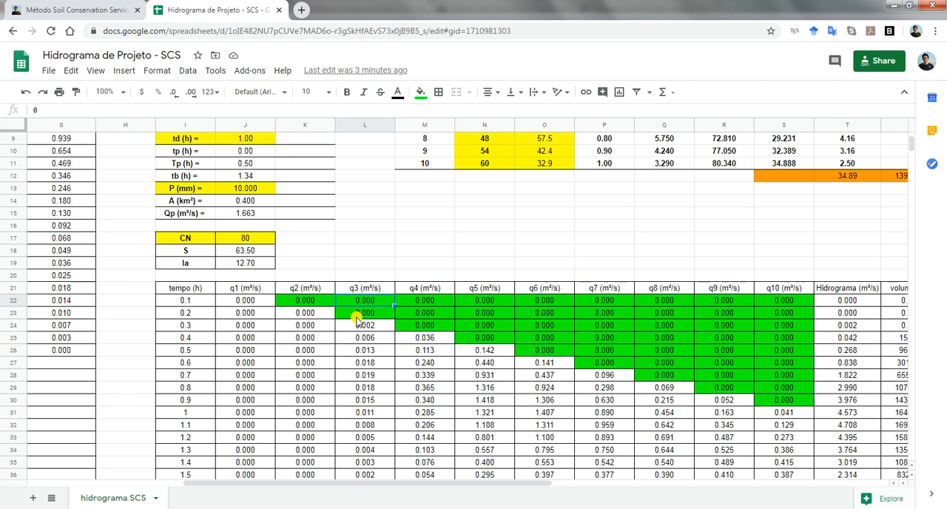
scroll(783, 261, up, 4)
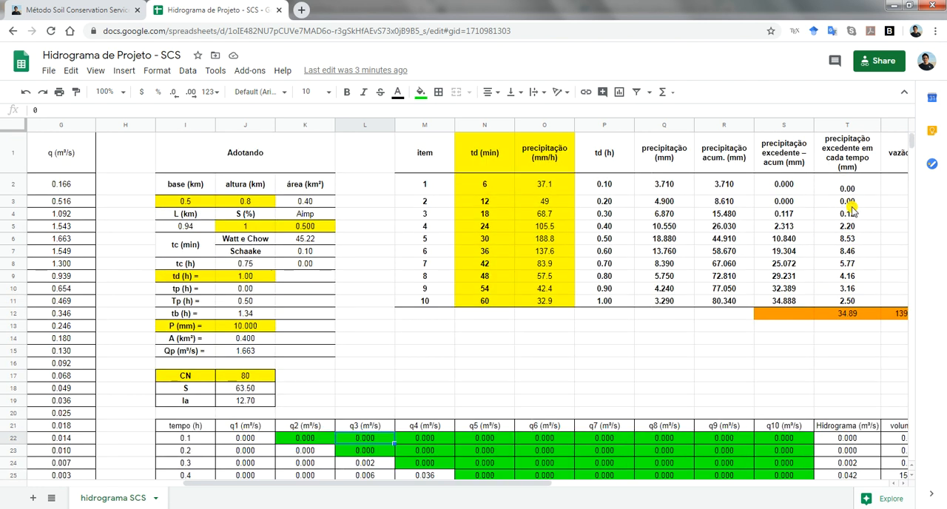
click(850, 214)
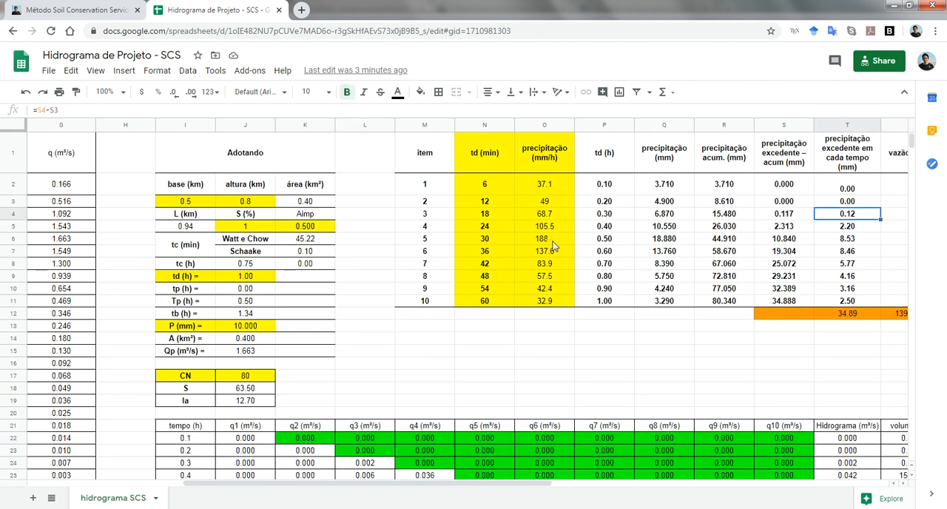
scroll(270, 415, down, 1)
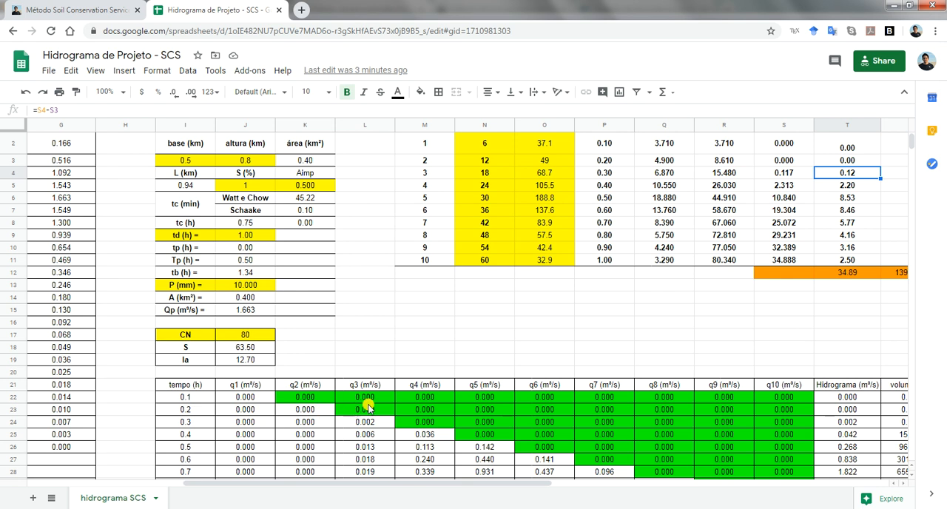
click(370, 398)
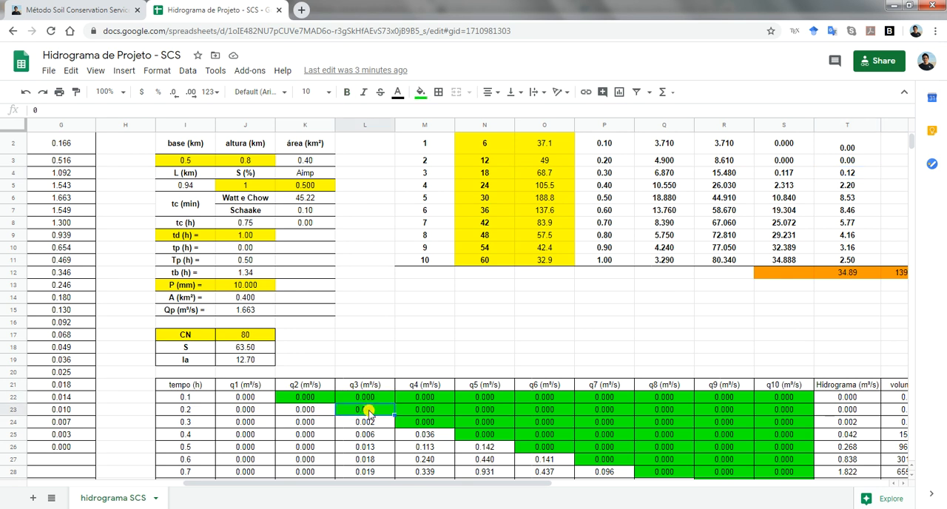
Review the green zero cells of the flow table by selecting K22:S25 and M22
scroll(369, 412, down, 1)
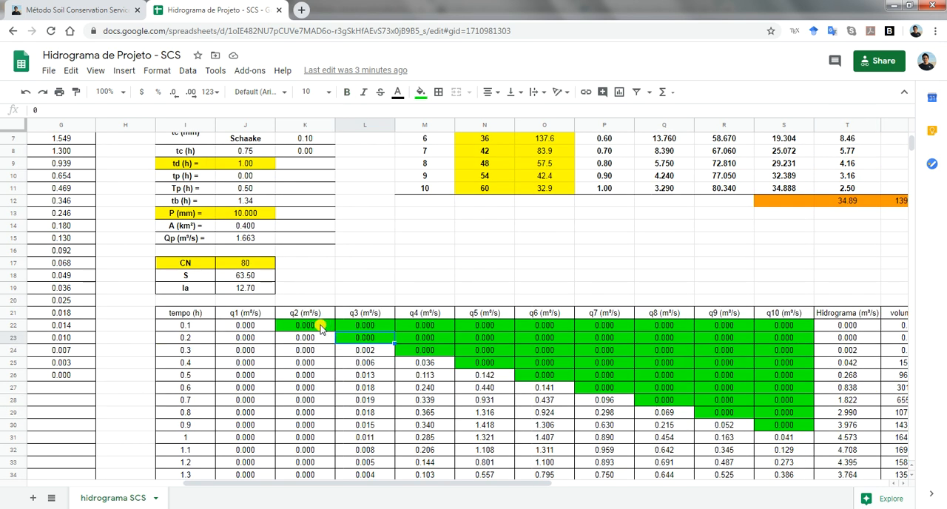
drag(313, 329, 776, 362)
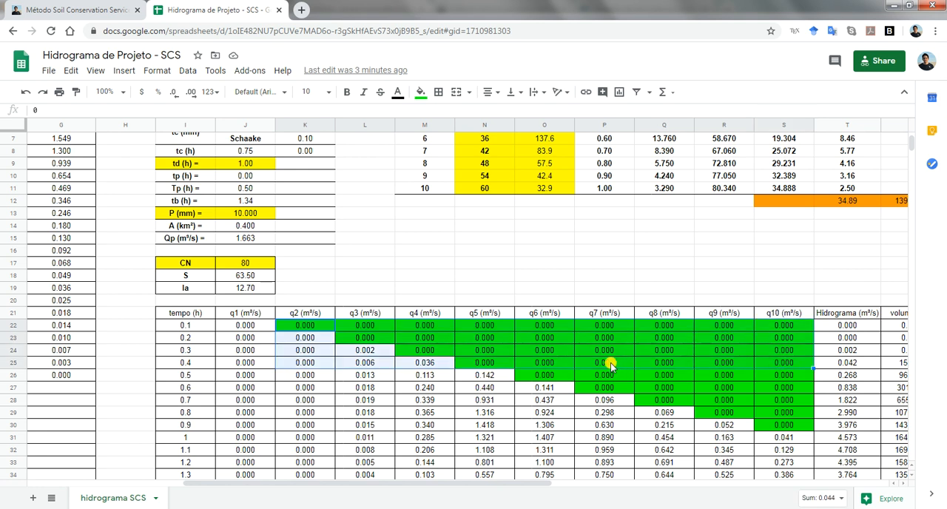
click(426, 326)
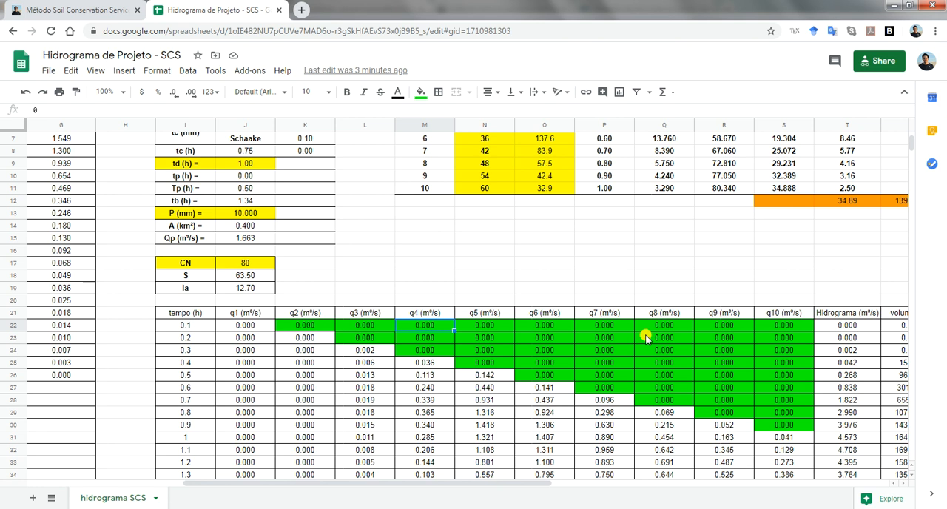
Inspect the Hidrograma formula in T22 that sums the q1 to q10 flows in J22:S22
drag(406, 492, 461, 485)
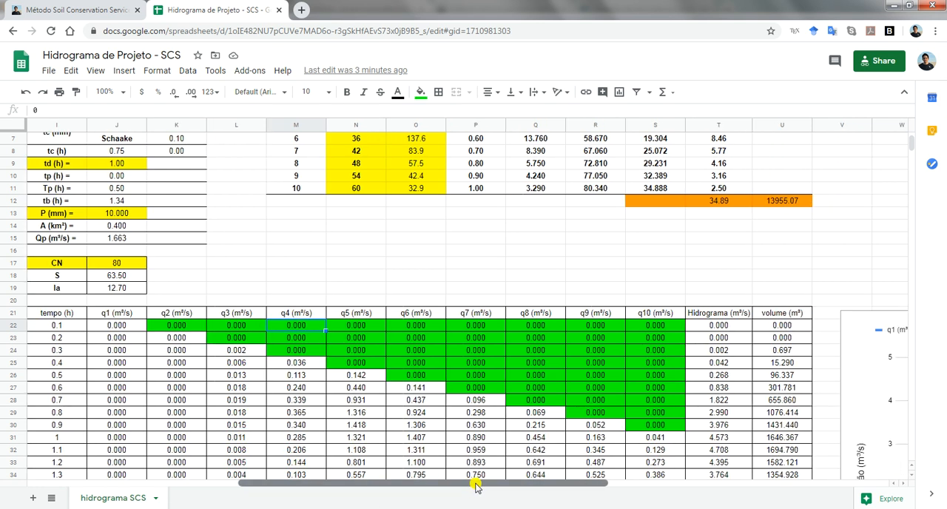
click(722, 331)
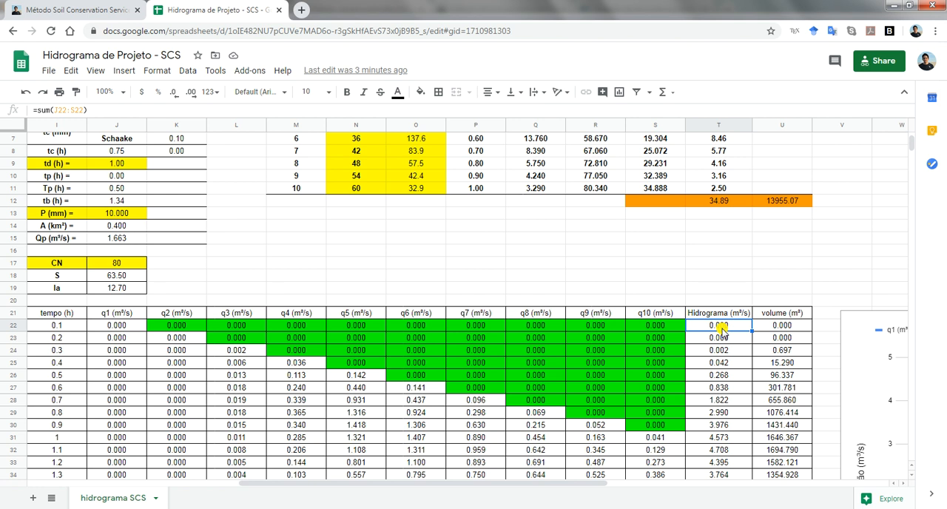
double_click(722, 331)
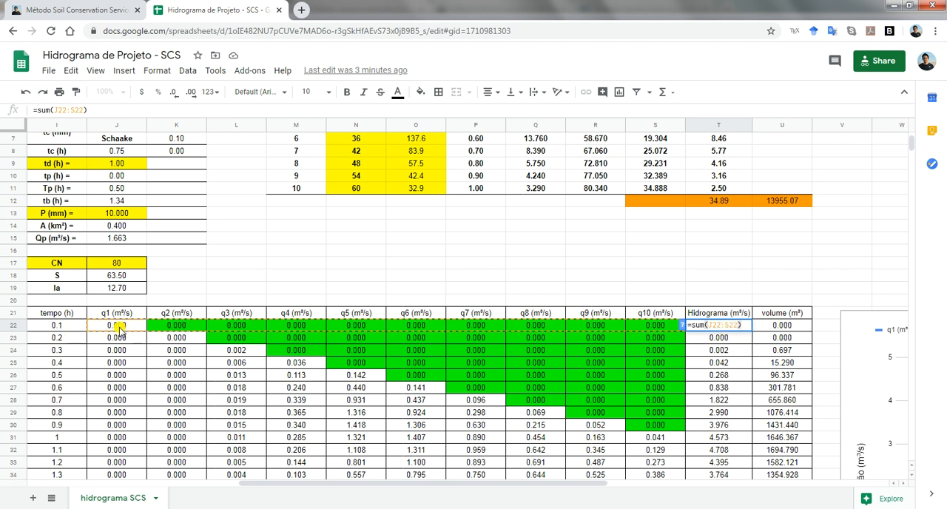
key(Escape)
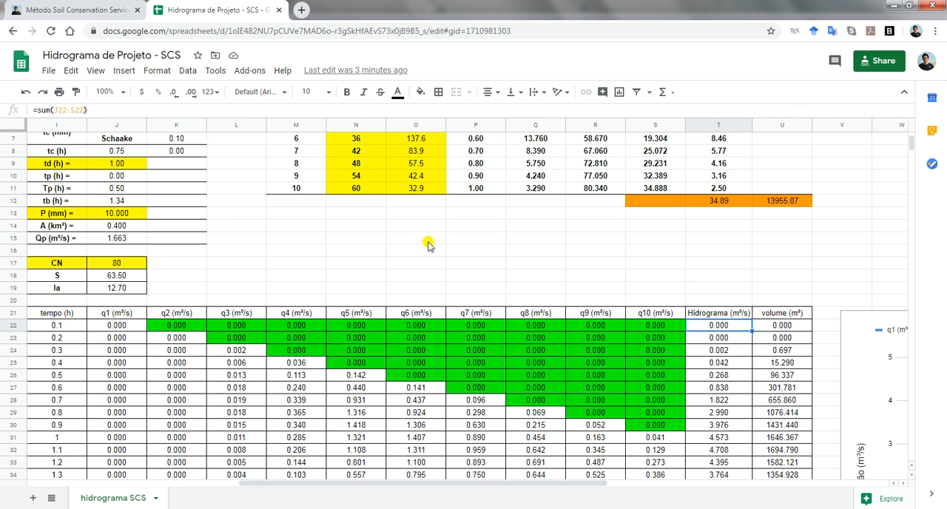
Compare the precipitation items in column M with the q1 to q10 headers in J21:S21
scroll(428, 245, up, 3)
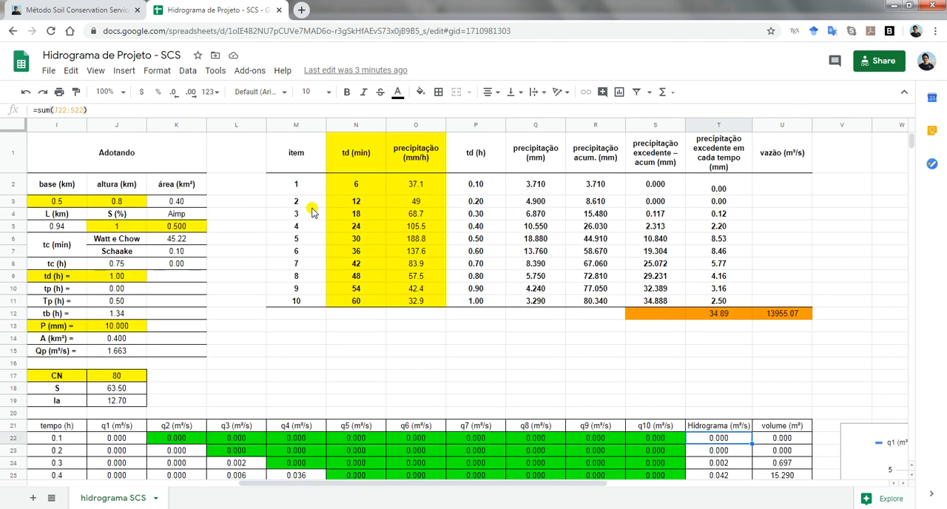
drag(302, 186, 304, 240)
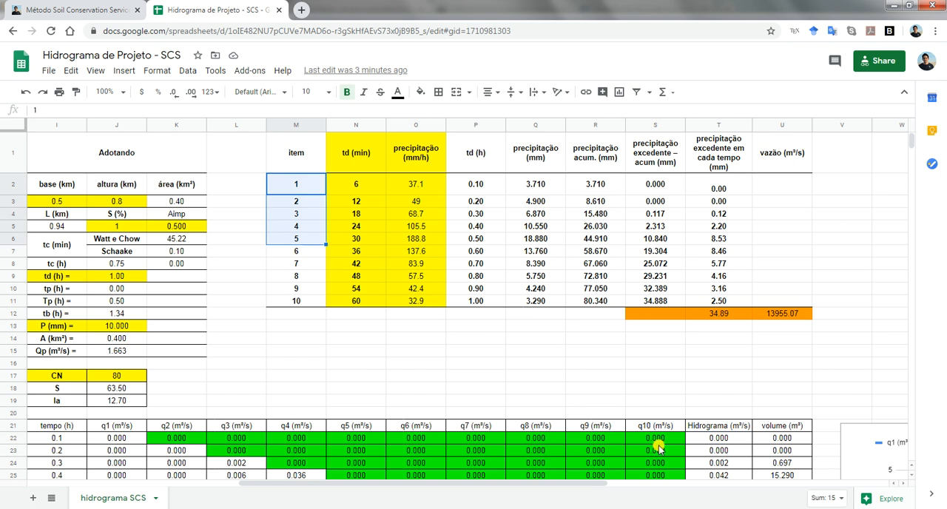
drag(655, 426, 396, 434)
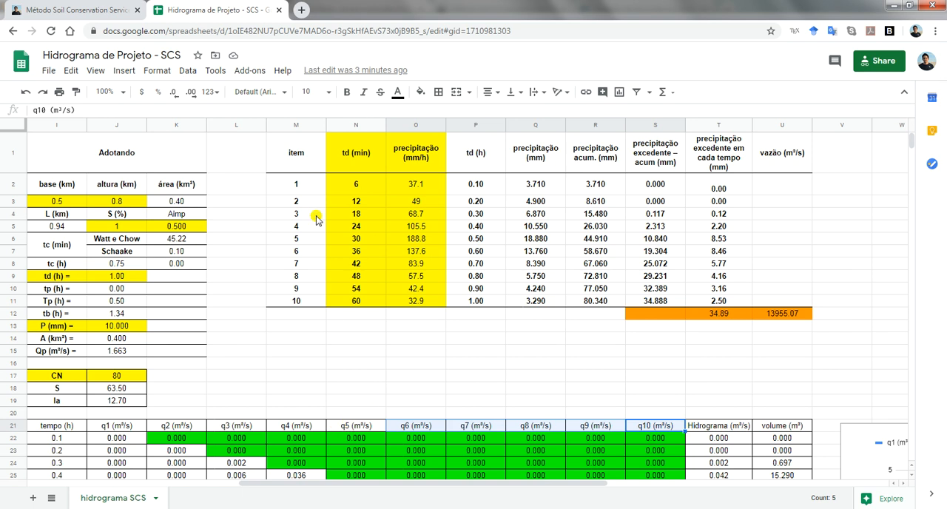
drag(119, 430, 664, 431)
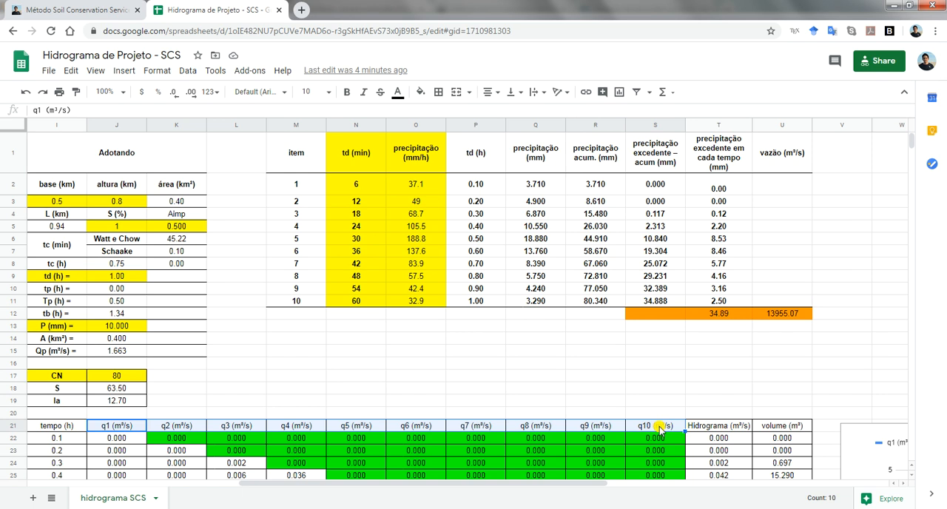
click(612, 442)
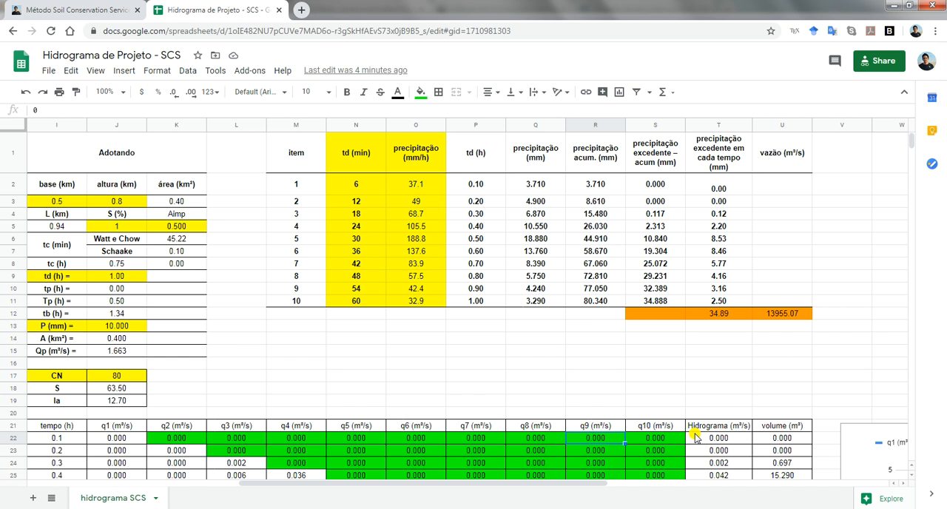
Review the Hidrograma (m³/s) column from T22 downward
click(718, 438)
scroll(721, 439, down, 3)
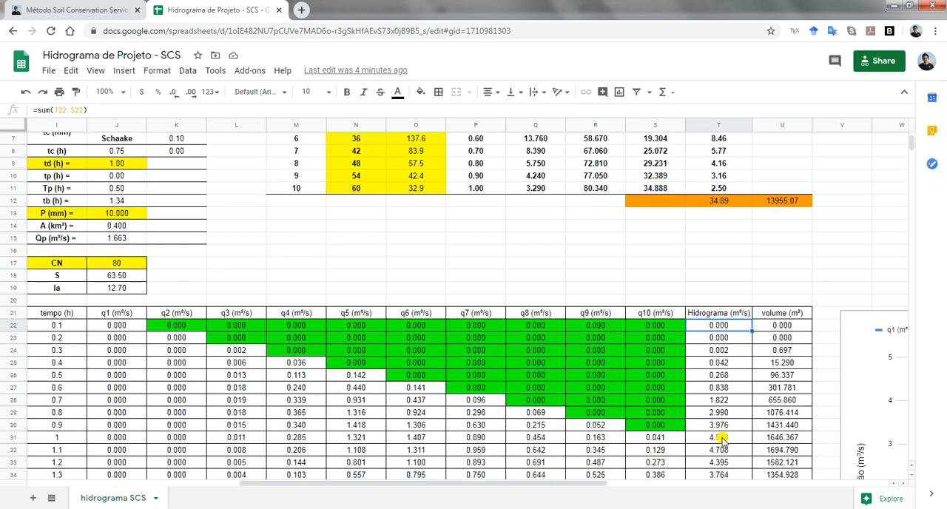
scroll(722, 439, down, 2)
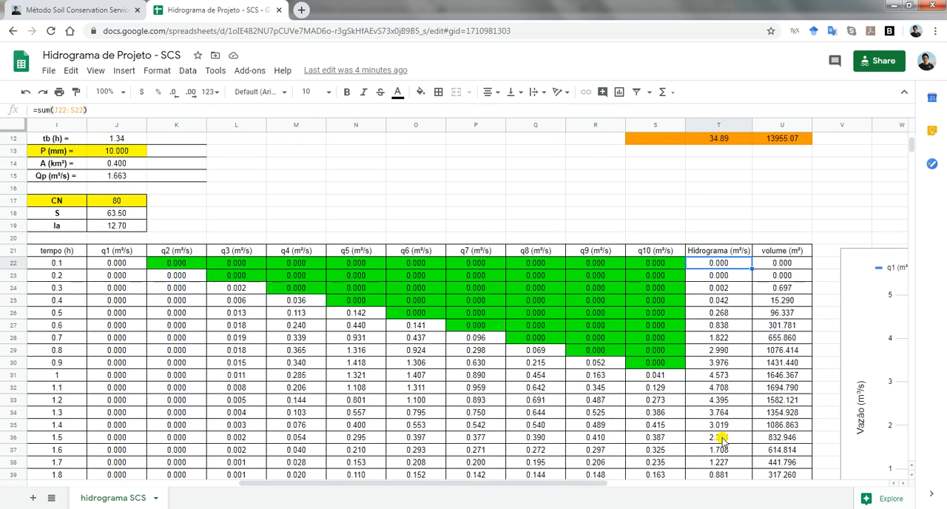
Inspect the volume formula in U22 and the total volume formula in U57
click(782, 264)
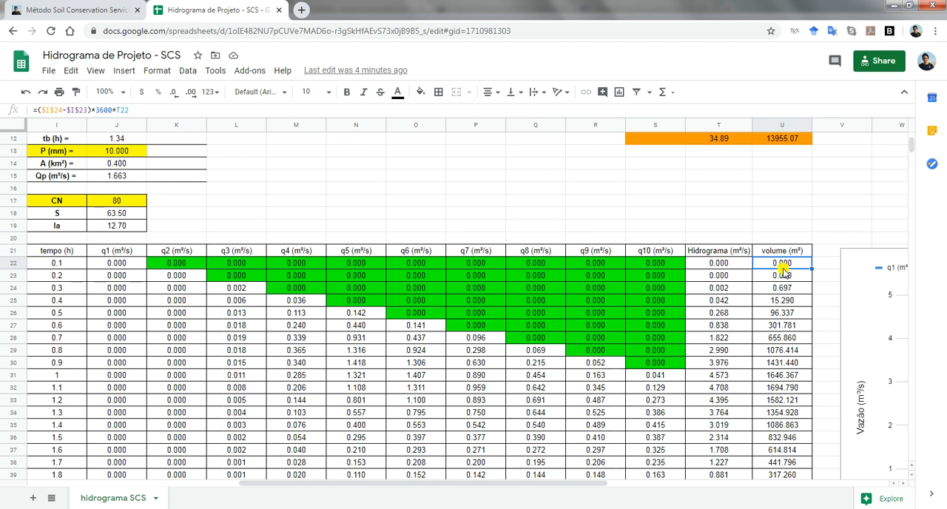
double_click(782, 267)
key(Escape)
key(ctrl+Down)
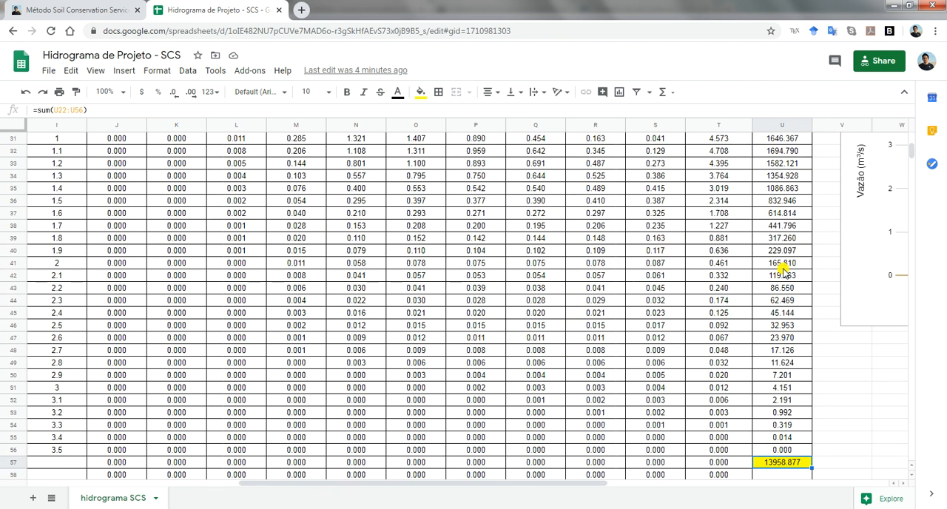
Go to the last value of the tempo (h) column in I56
key(ctrl+Left)
key(Up)
key(ctrl+Left)
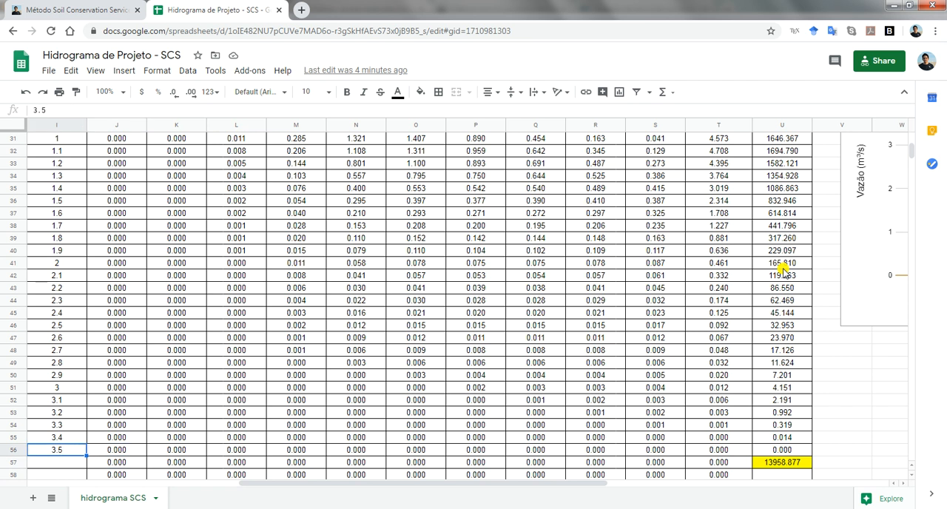
Compare the summed hydrograph volume in U57 with the effective rainfall volume in U12 and its formula
key(ctrl+Right)
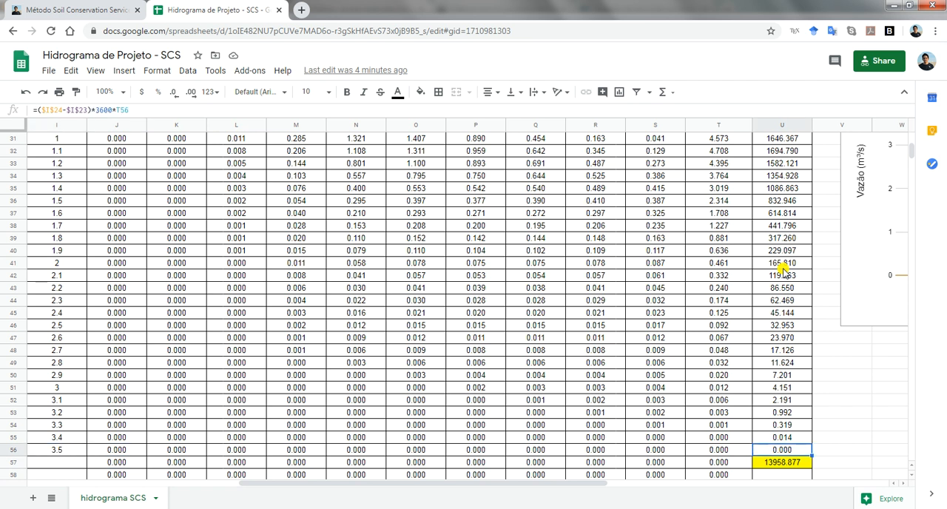
key(Down)
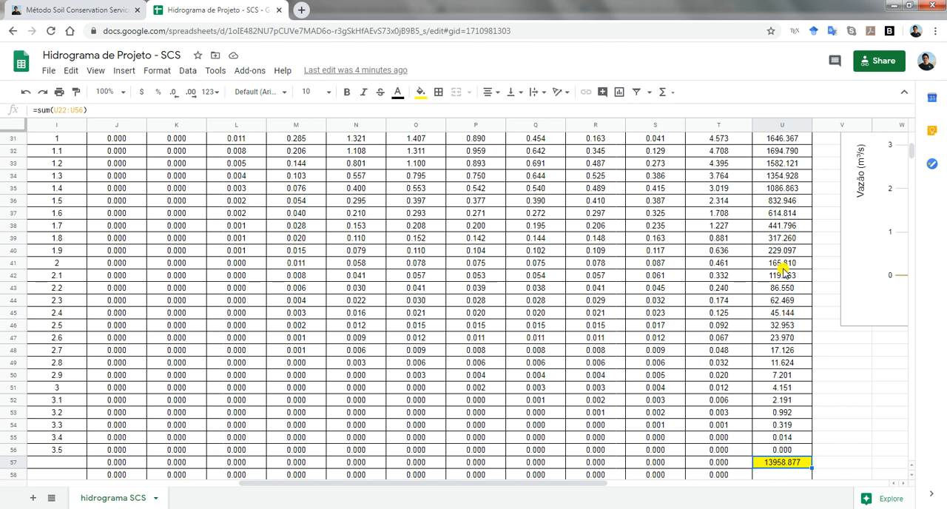
key(ctrl+Up)
key(ctrl+Up)
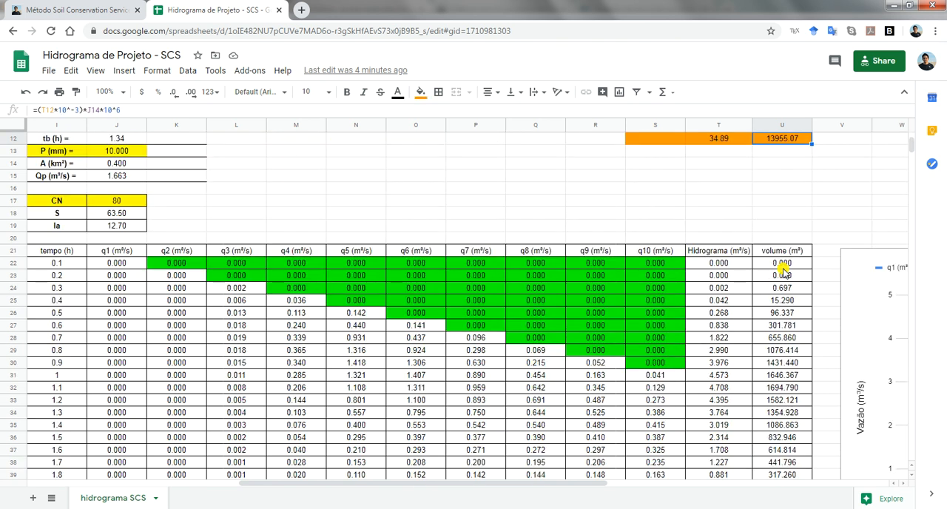
scroll(806, 181, up, 5)
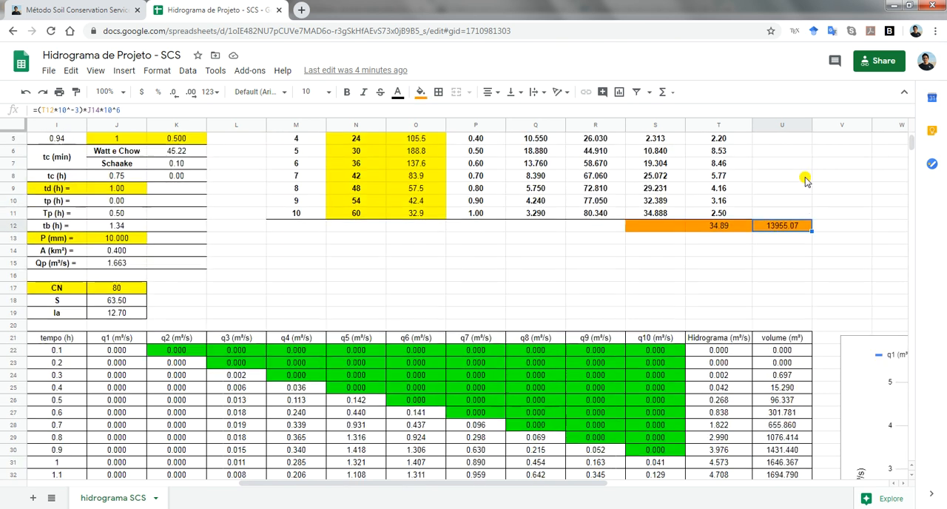
Examine the Vazão (m³/s) versus tempo (h) chart of the q1 to q10 flows and the Hidrograma curve beside the volume column
scroll(785, 325, down, 3)
scroll(785, 326, down, 2)
drag(603, 492, 795, 490)
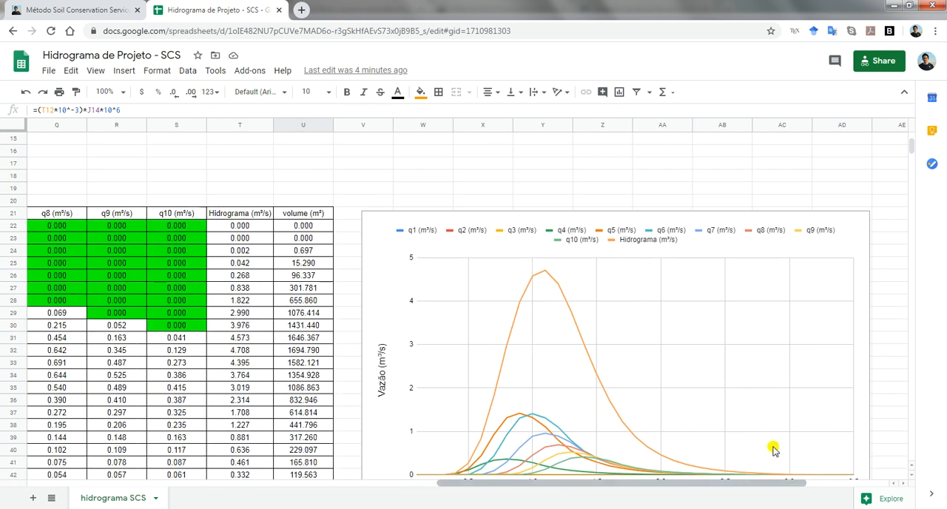
scroll(770, 443, down, 2)
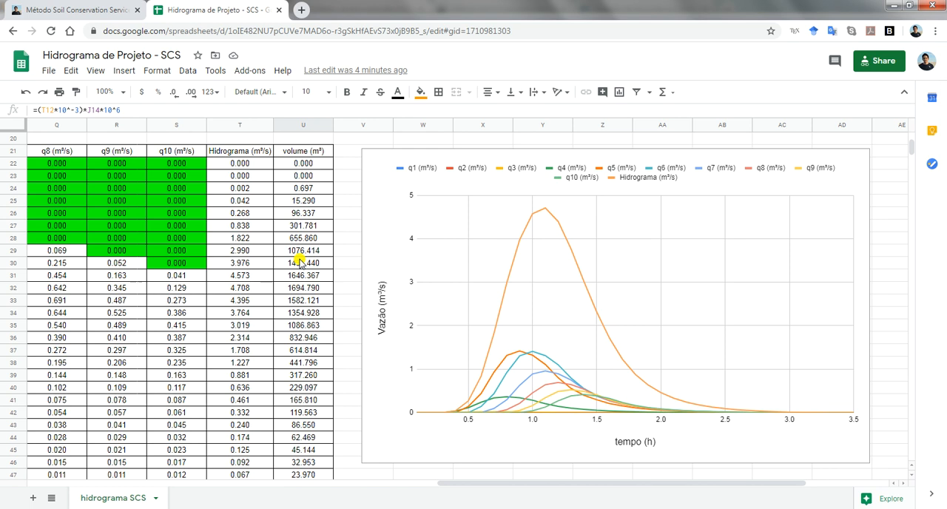
Switch to Sublime Text and replace the selected list of flow values in the unsaved file with the contact e-mail address
key(alt+Tab)
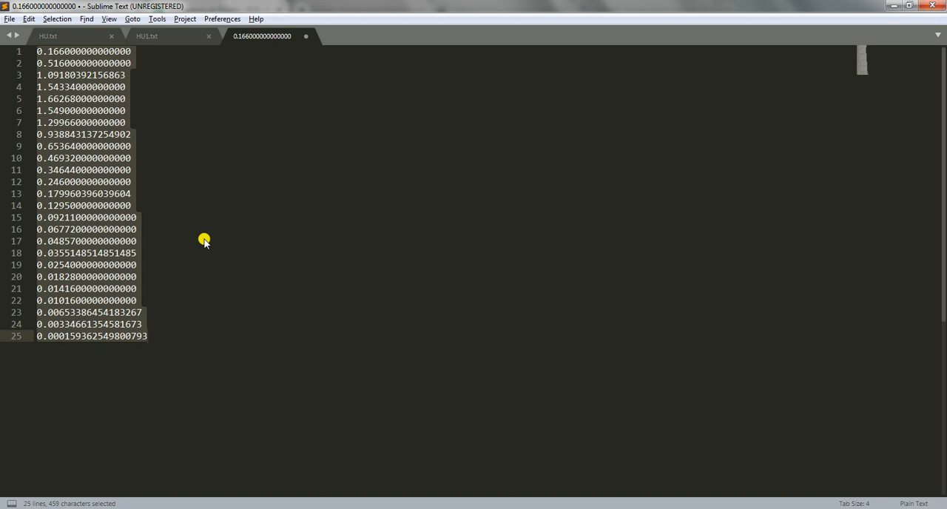
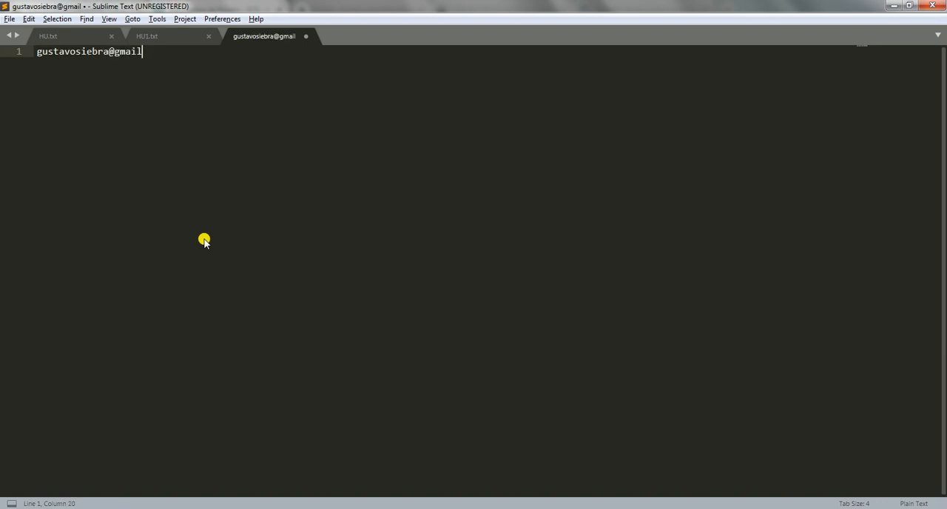